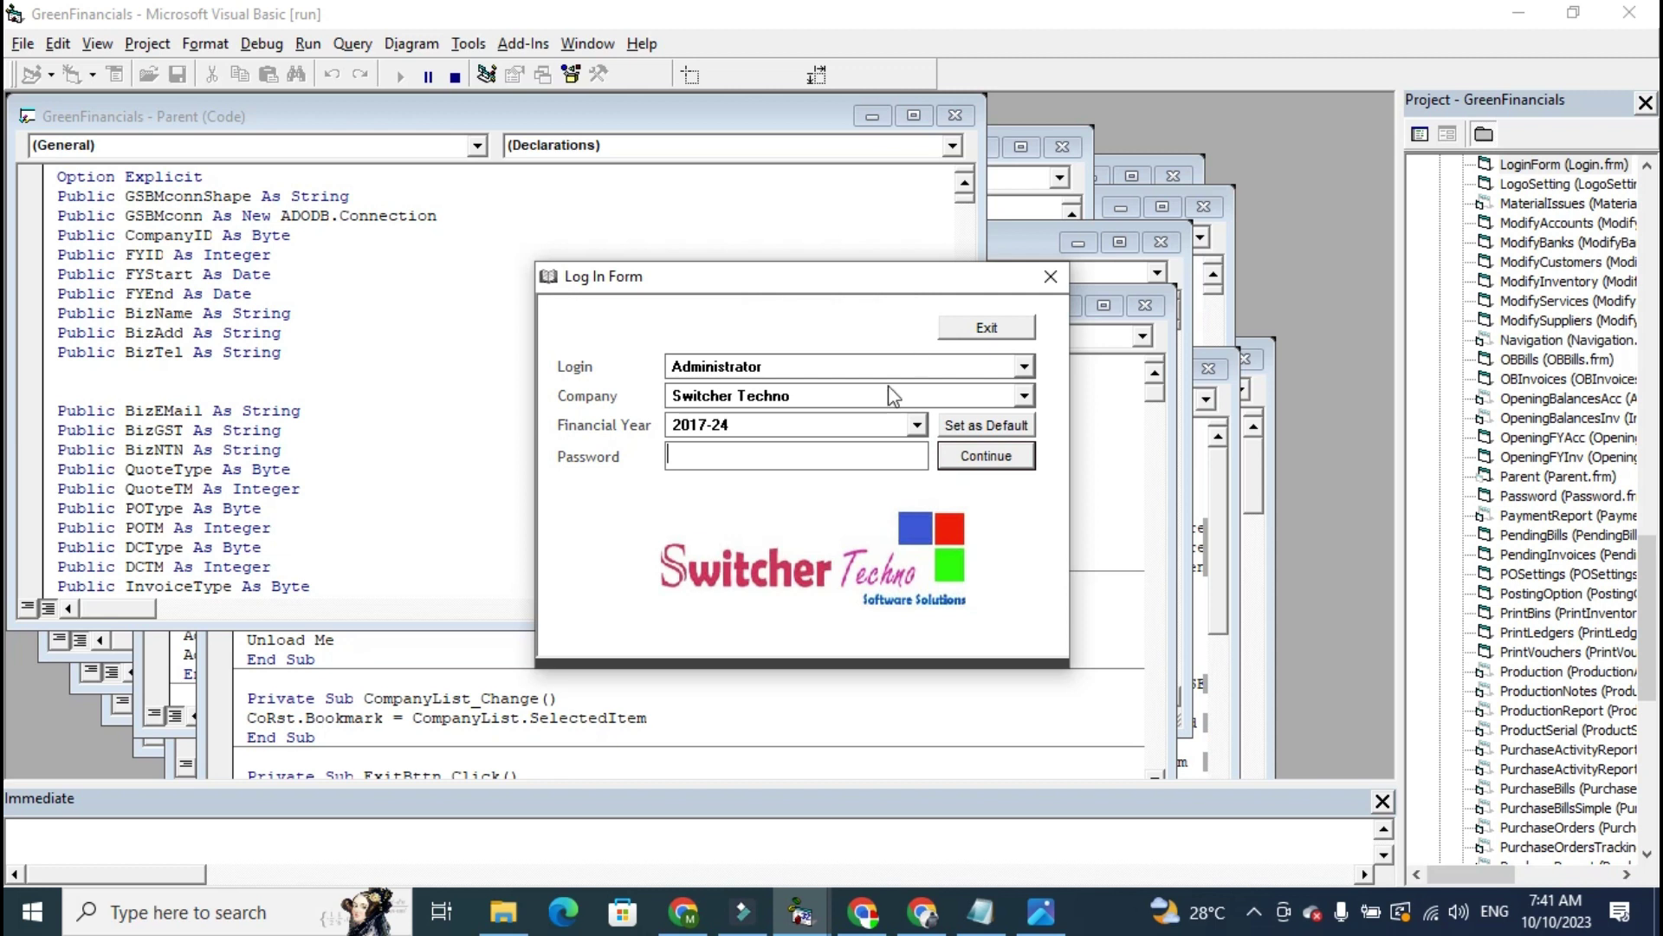
# Try to log in as Administrator to the Switcher Techno company for financial year 2017-24.
pyautogui.click(915, 465)
pyautogui.click(979, 457)
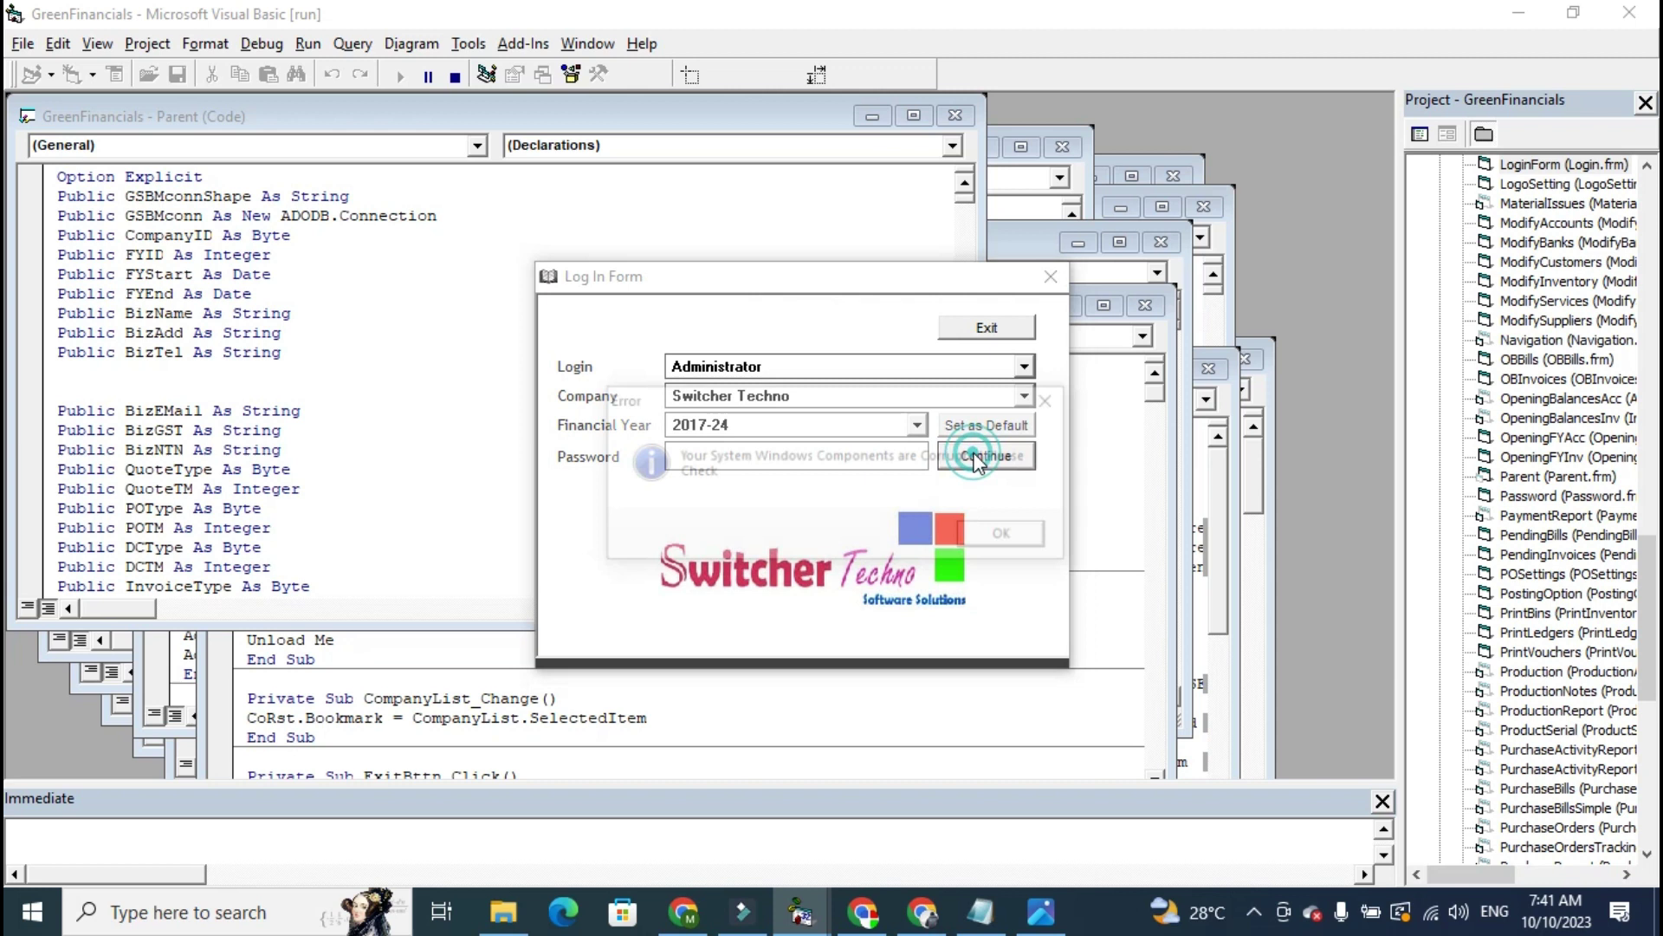
pyautogui.click(1009, 539)
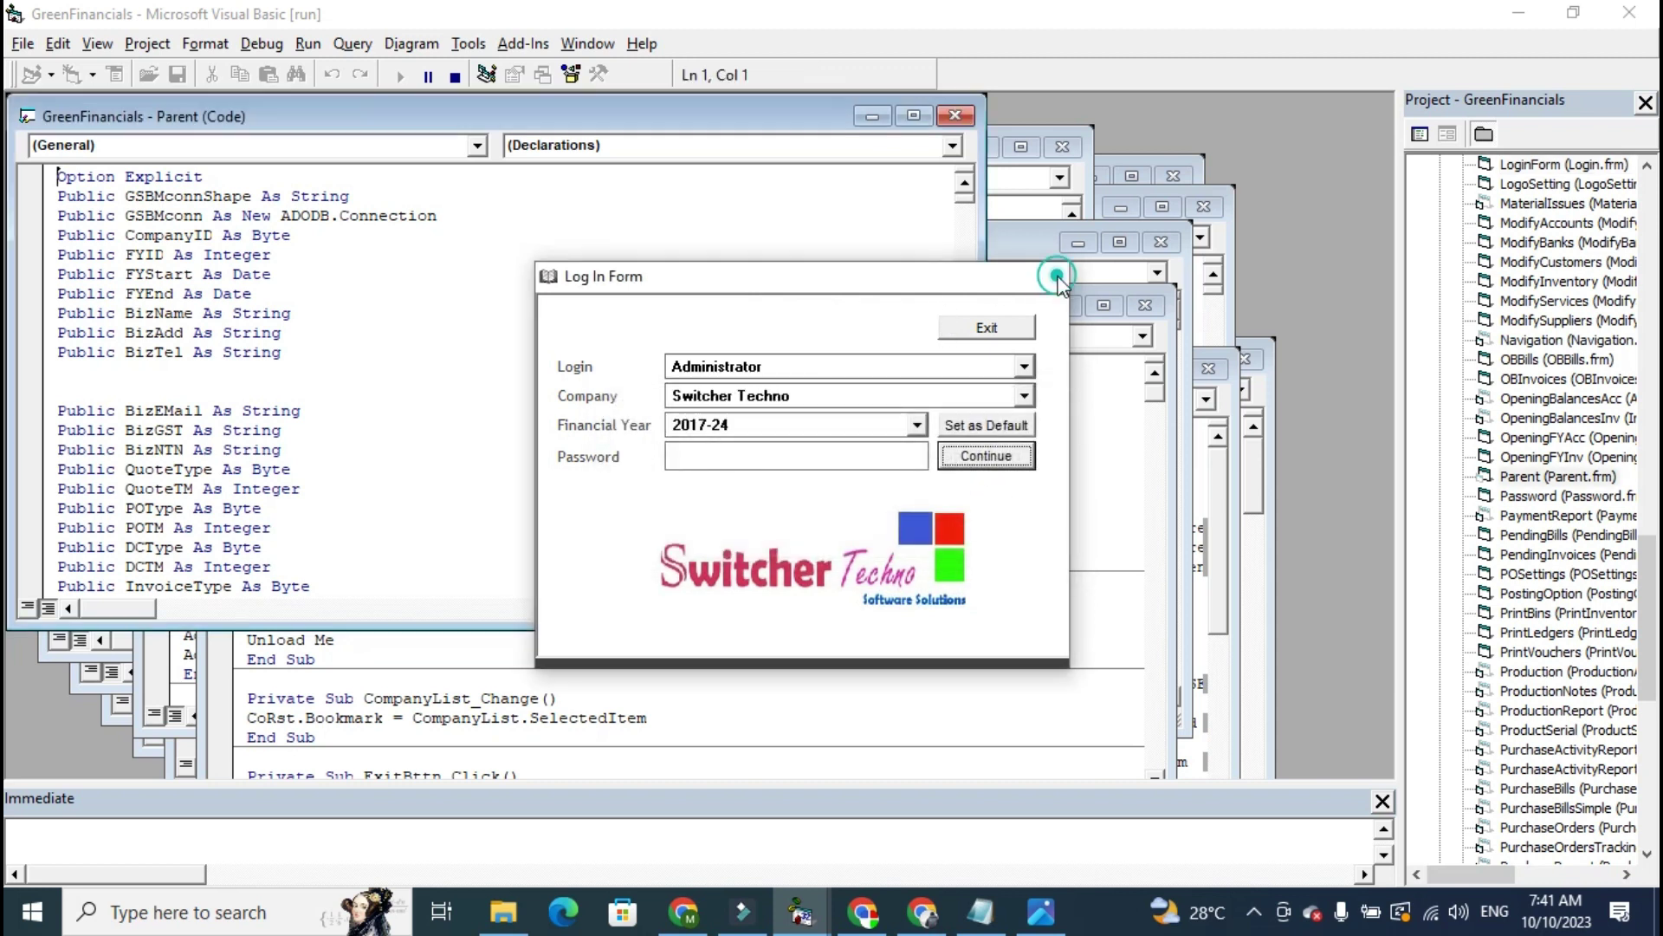
# Close the login form and set the NoofTimes limit to 5000 in LoginForm's OkBttn_Click code.
pyautogui.click(1051, 276)
pyautogui.click(1520, 167)
pyautogui.doubleClick(1521, 169)
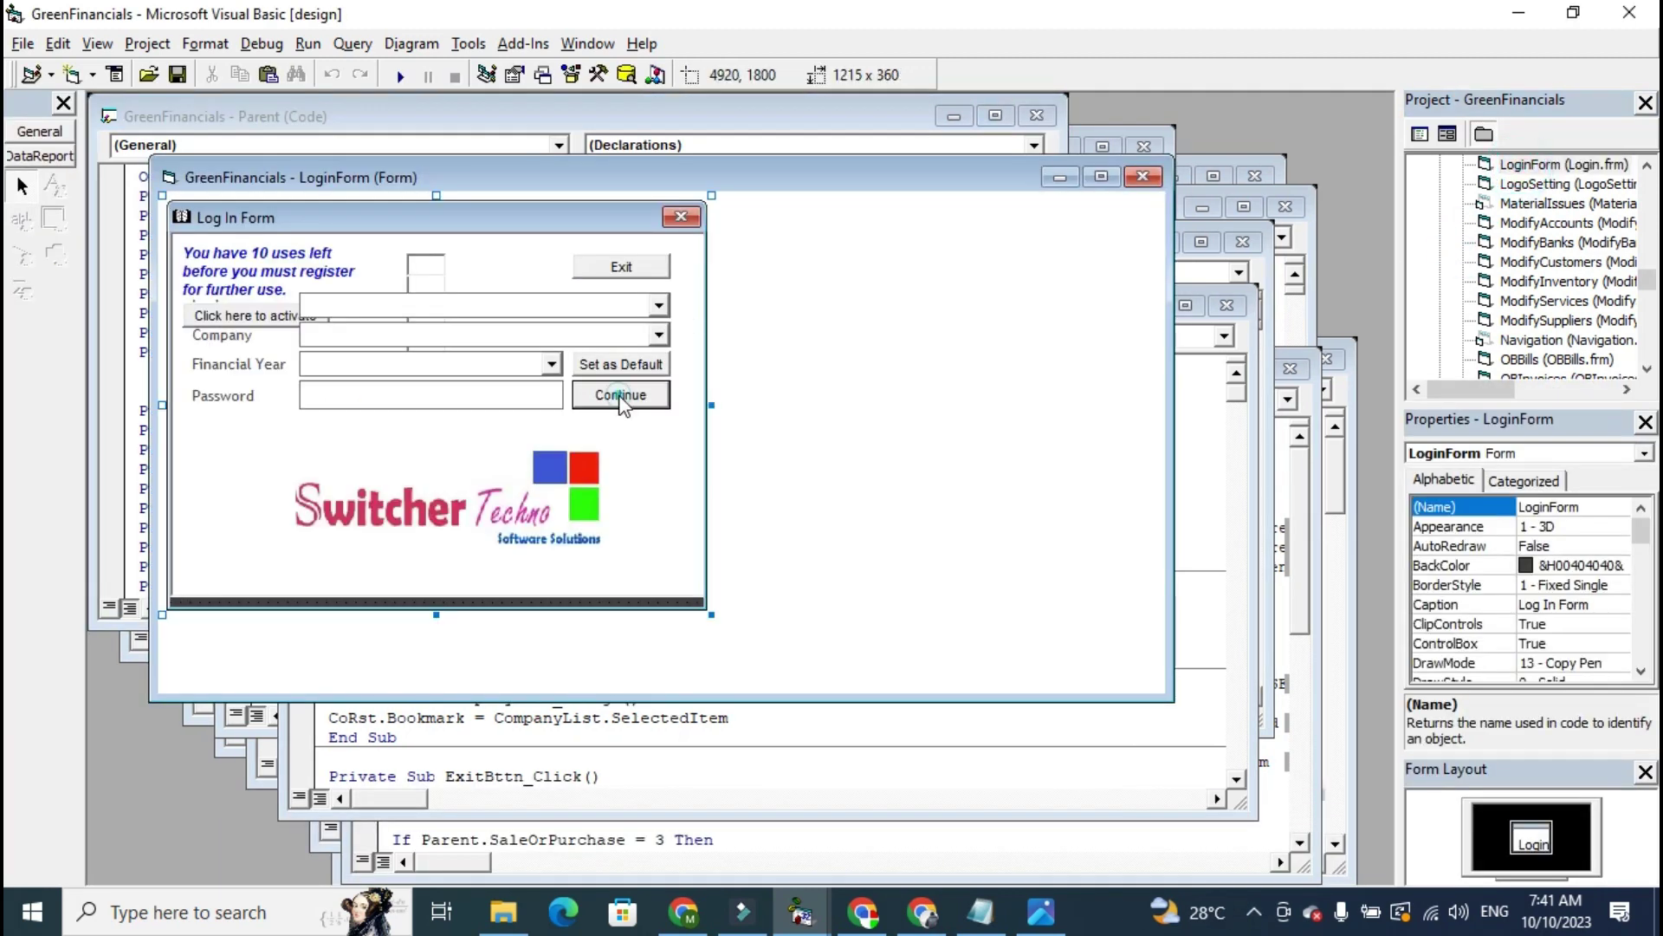
pyautogui.doubleClick(624, 394)
pyautogui.click(622, 388)
pyautogui.click(632, 389)
pyautogui.write('000 Then')
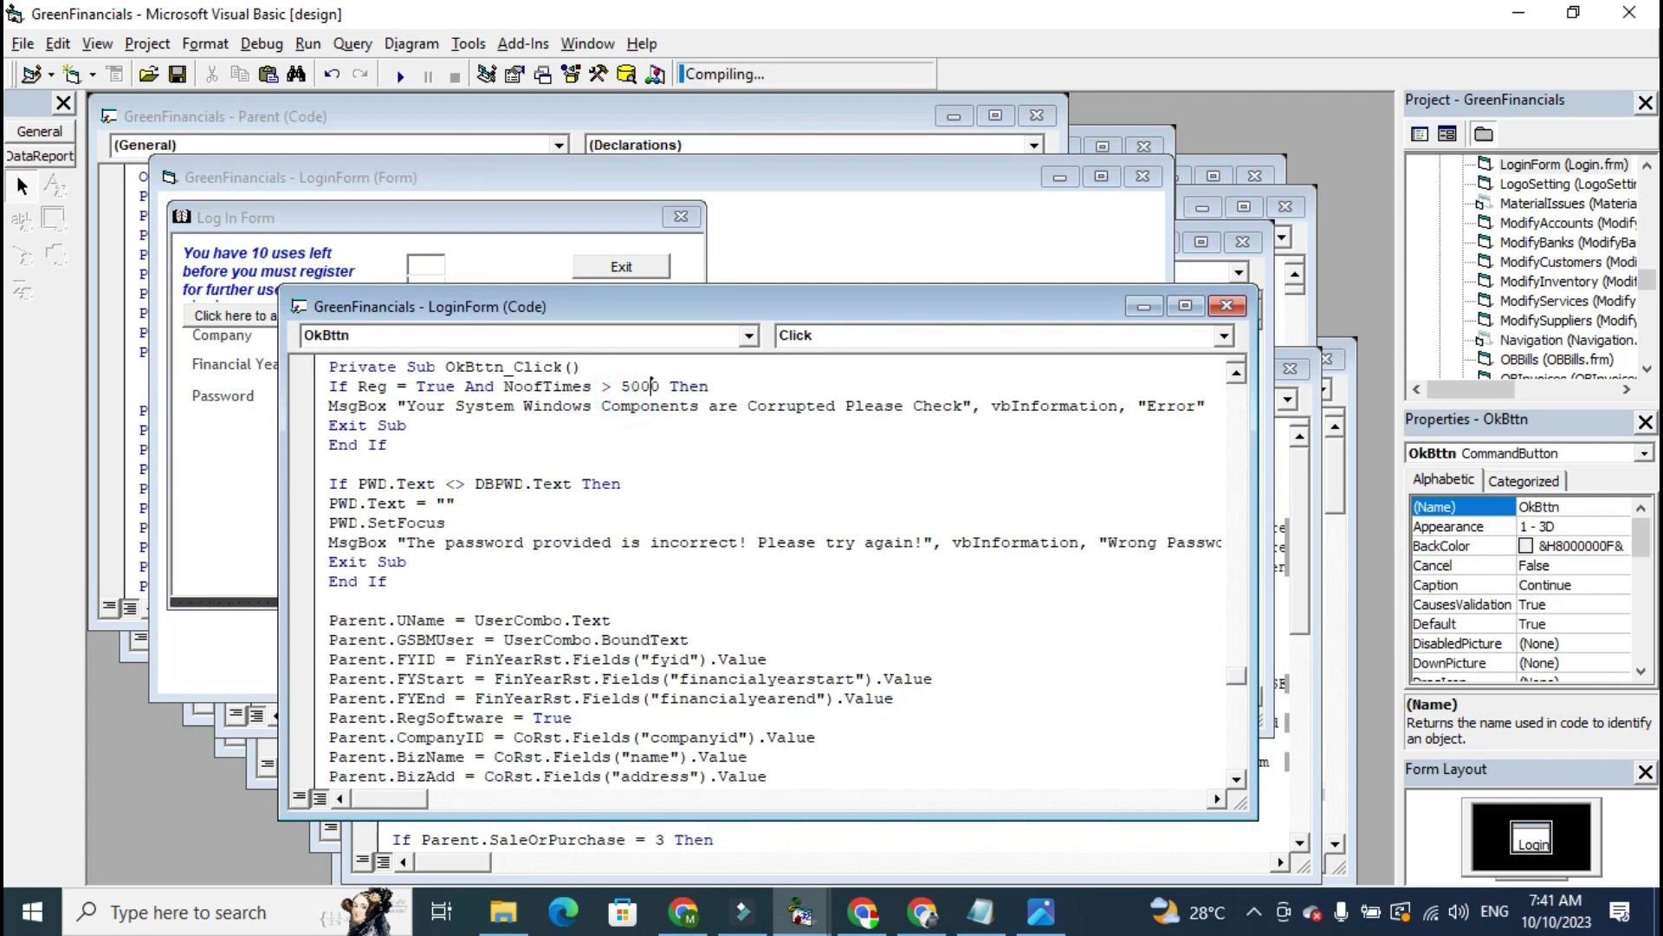
# Run the GreenFinancials project and log in as Administrator with the account password.
pyautogui.press('F5')
pyautogui.write('***')
pyautogui.press('Return')
pyautogui.press('Return')
pyautogui.press('Return')
pyautogui.press('Return')
pyautogui.write('xx')
pyautogui.press('Return')
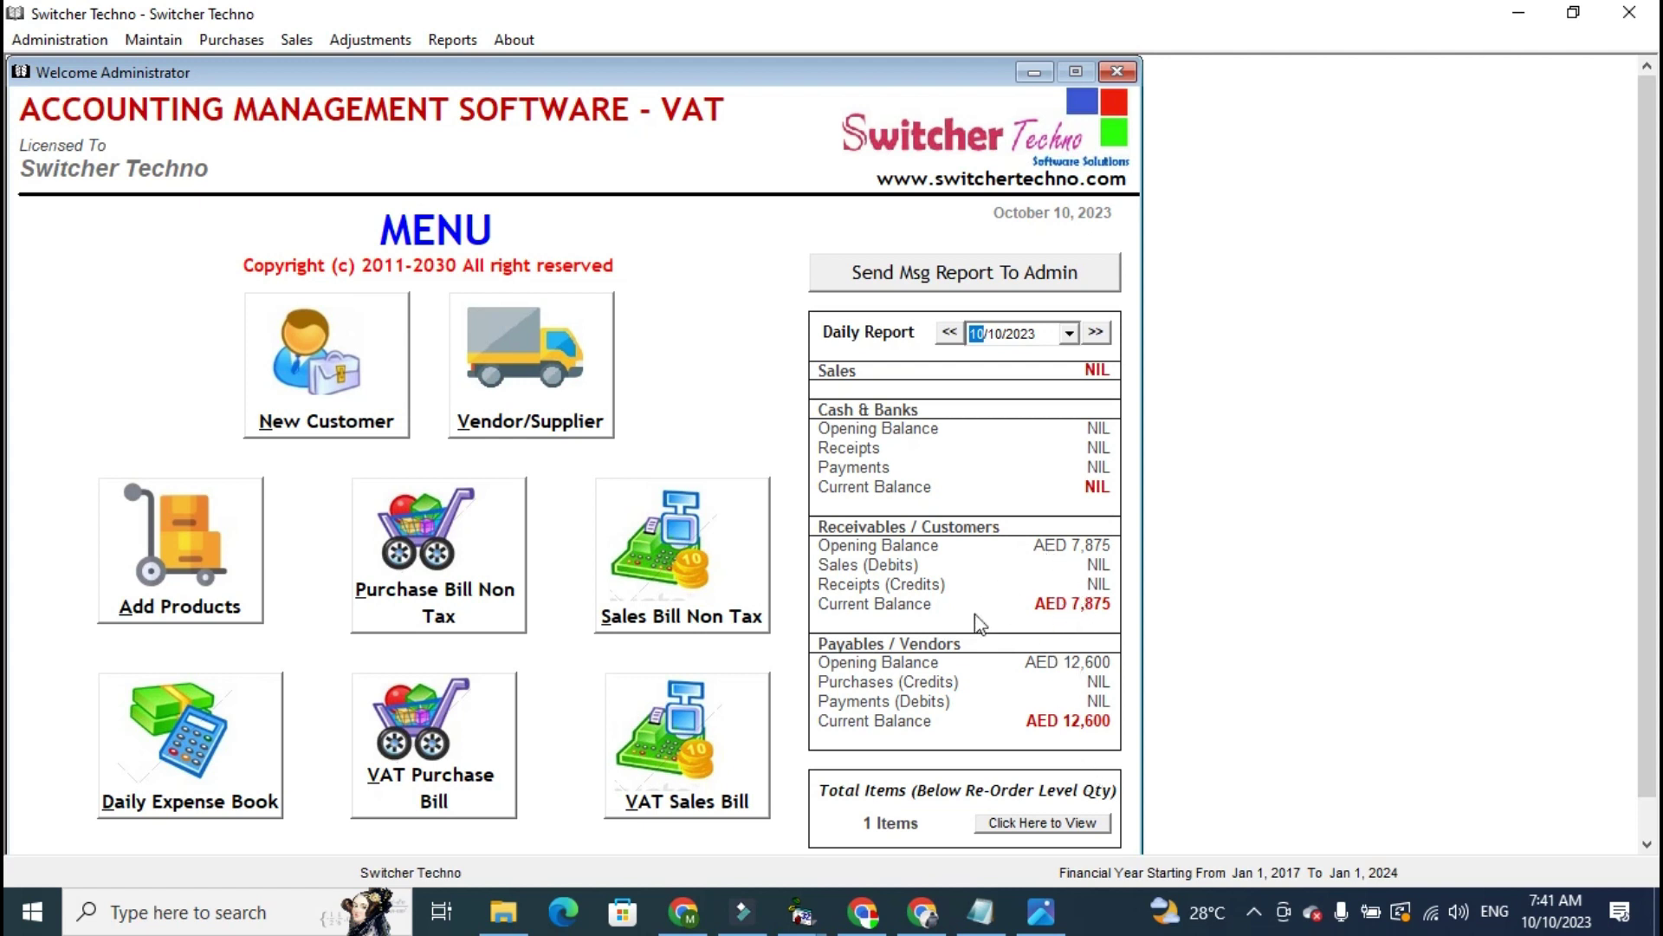
# Clear the existing receivable and payable balances using the administration functions.
pyautogui.click(52, 39)
pyautogui.click(180, 246)
pyautogui.press('Escape')
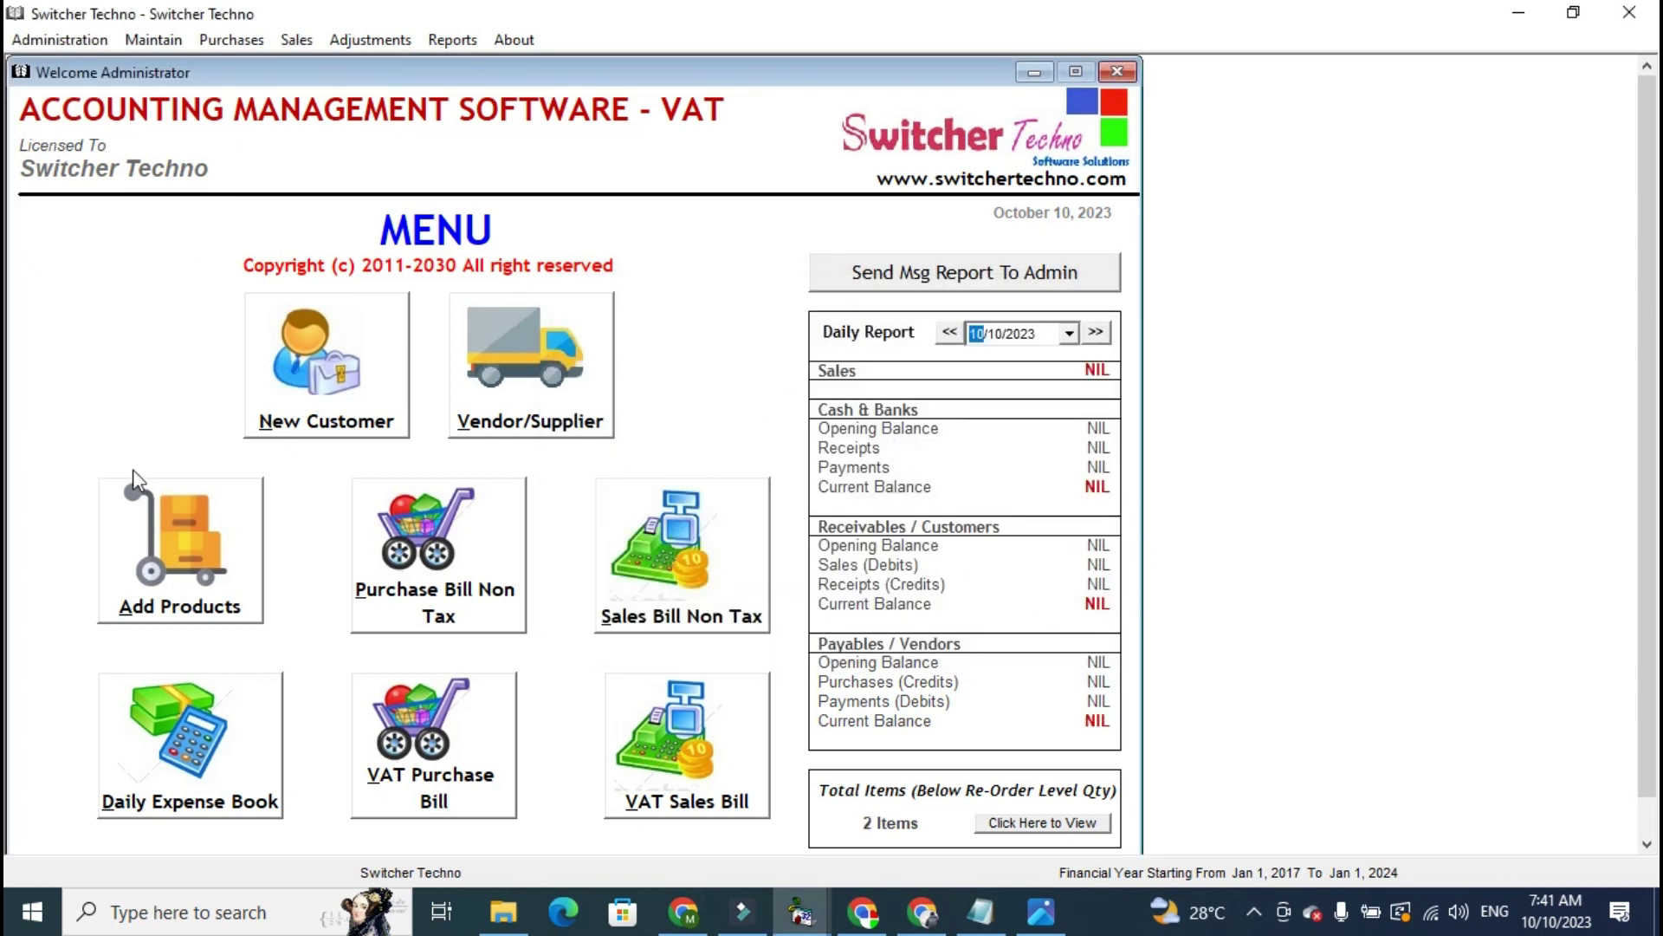
# Add and save a main inventory category with code 4 named SPART PARTS in the Chart of Inventory.
pyautogui.click(180, 606)
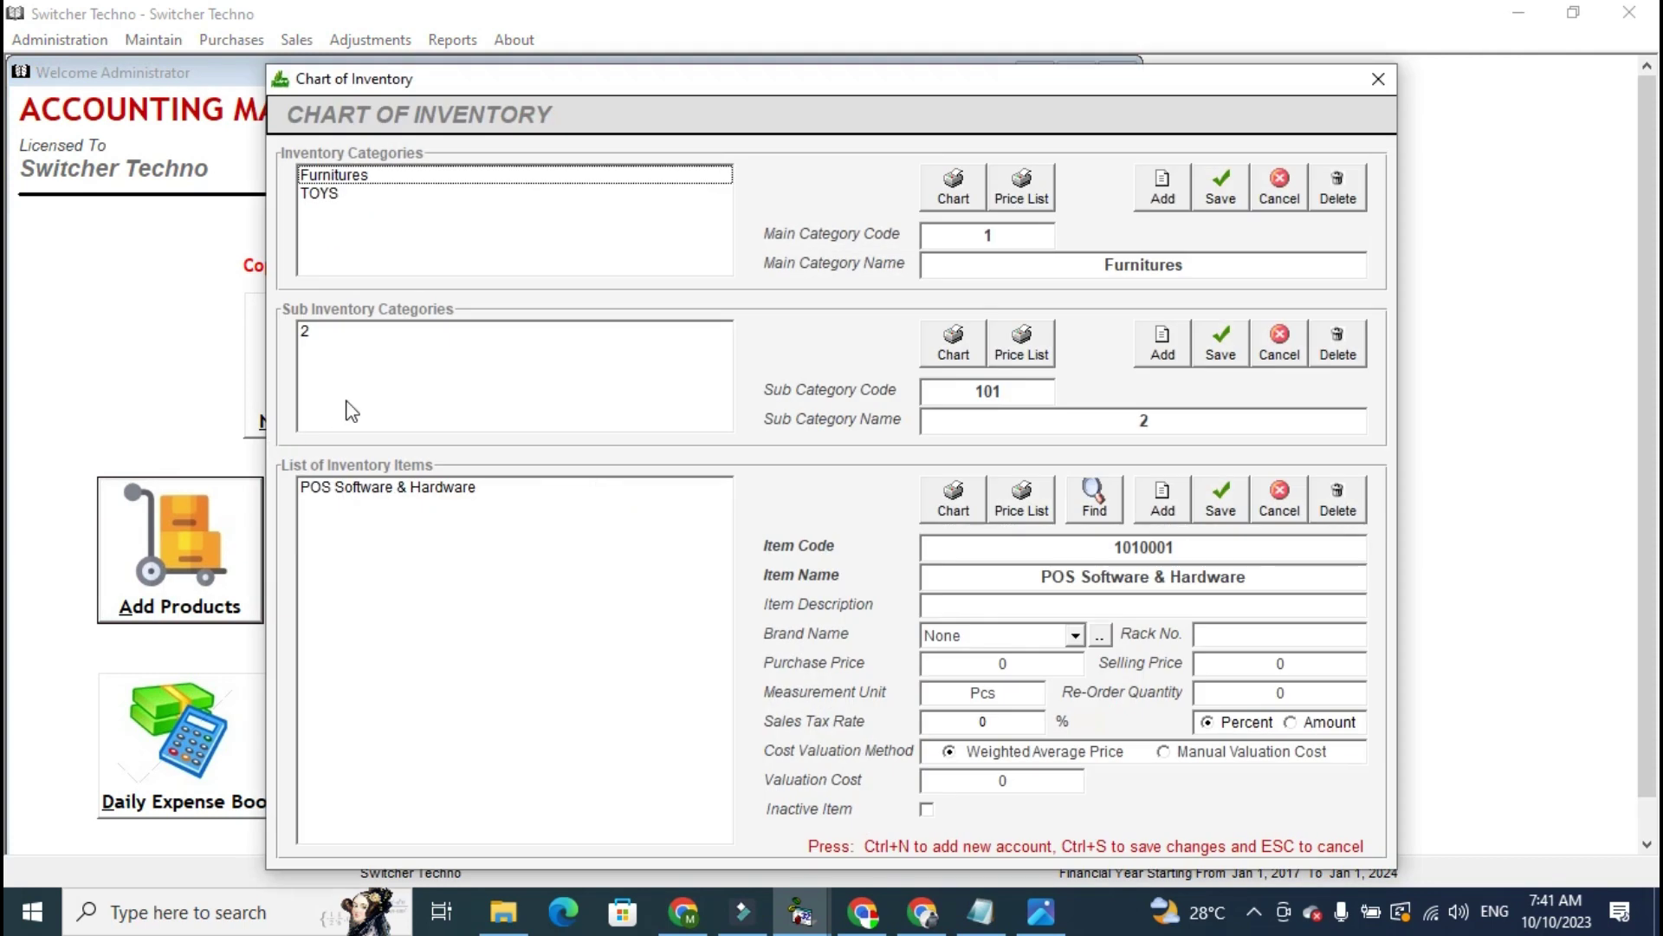
pyautogui.click(492, 243)
pyautogui.click(1163, 186)
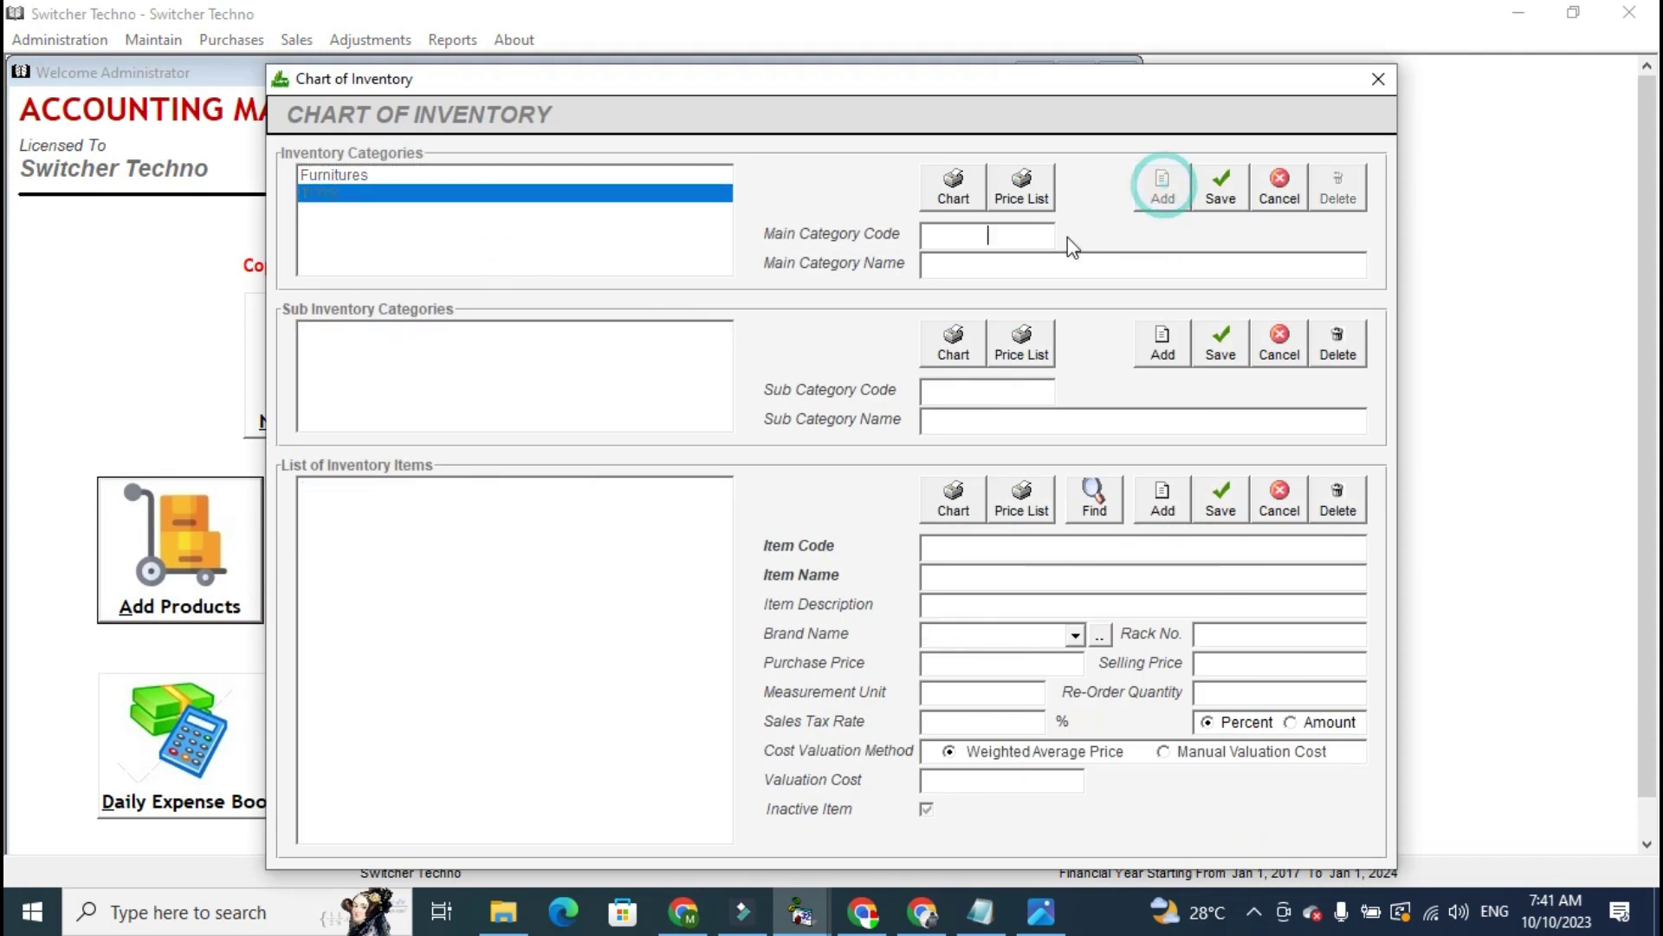
pyautogui.write('4')
pyautogui.press('Return')
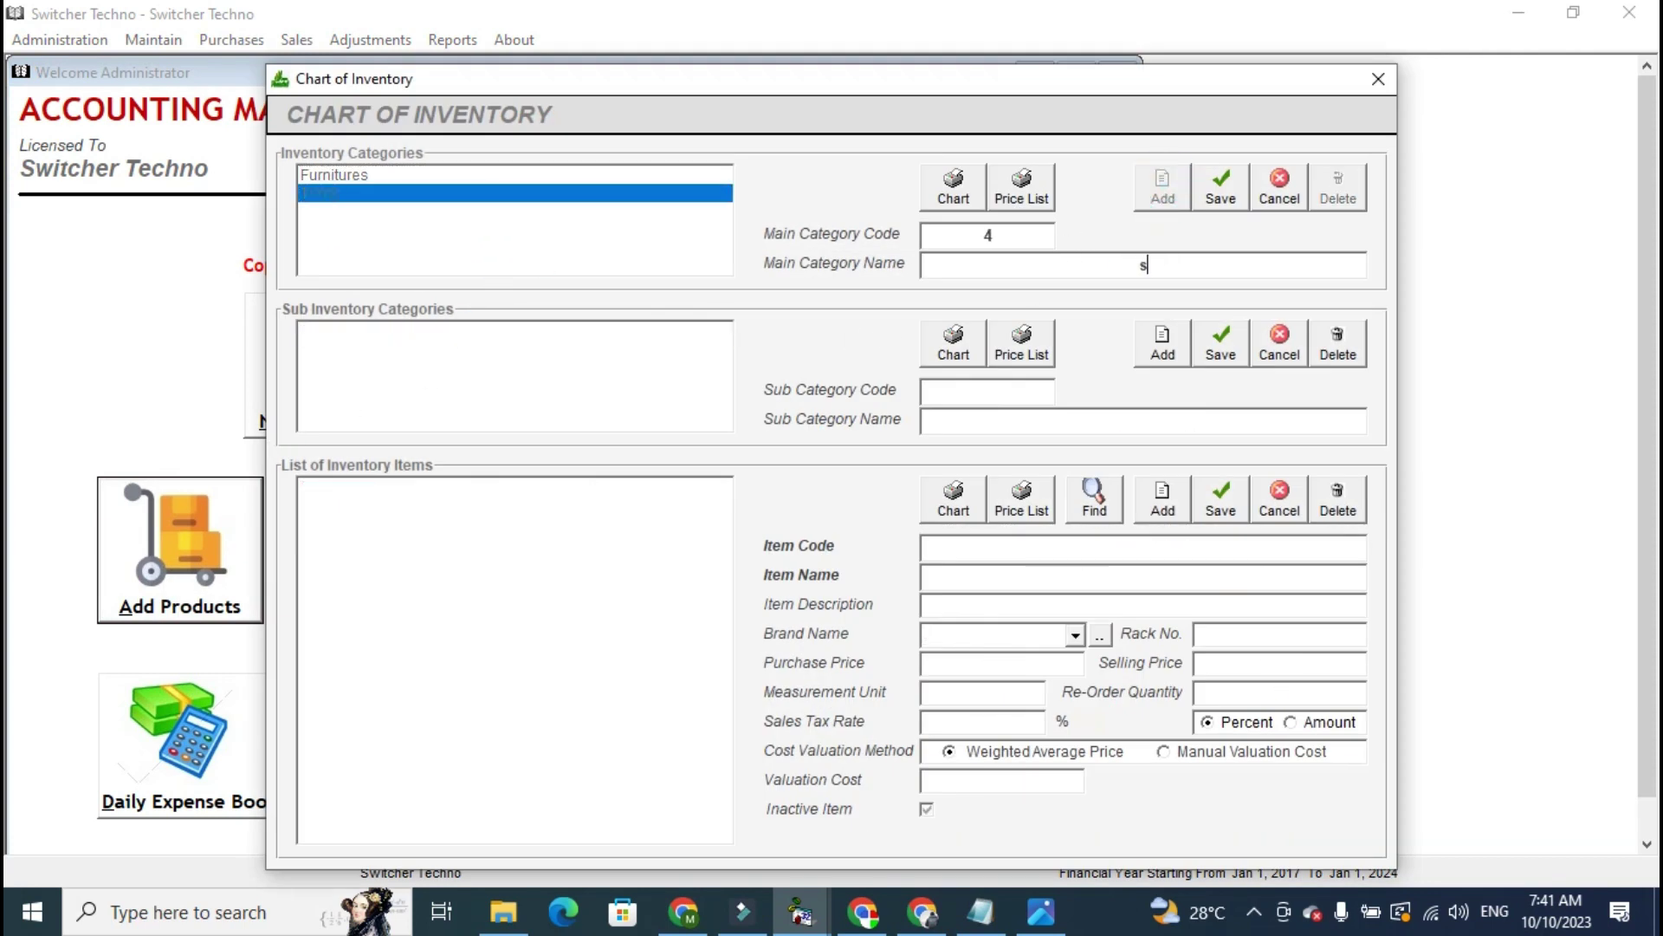
pyautogui.write('SPART PARTS')
pyautogui.click(1217, 201)
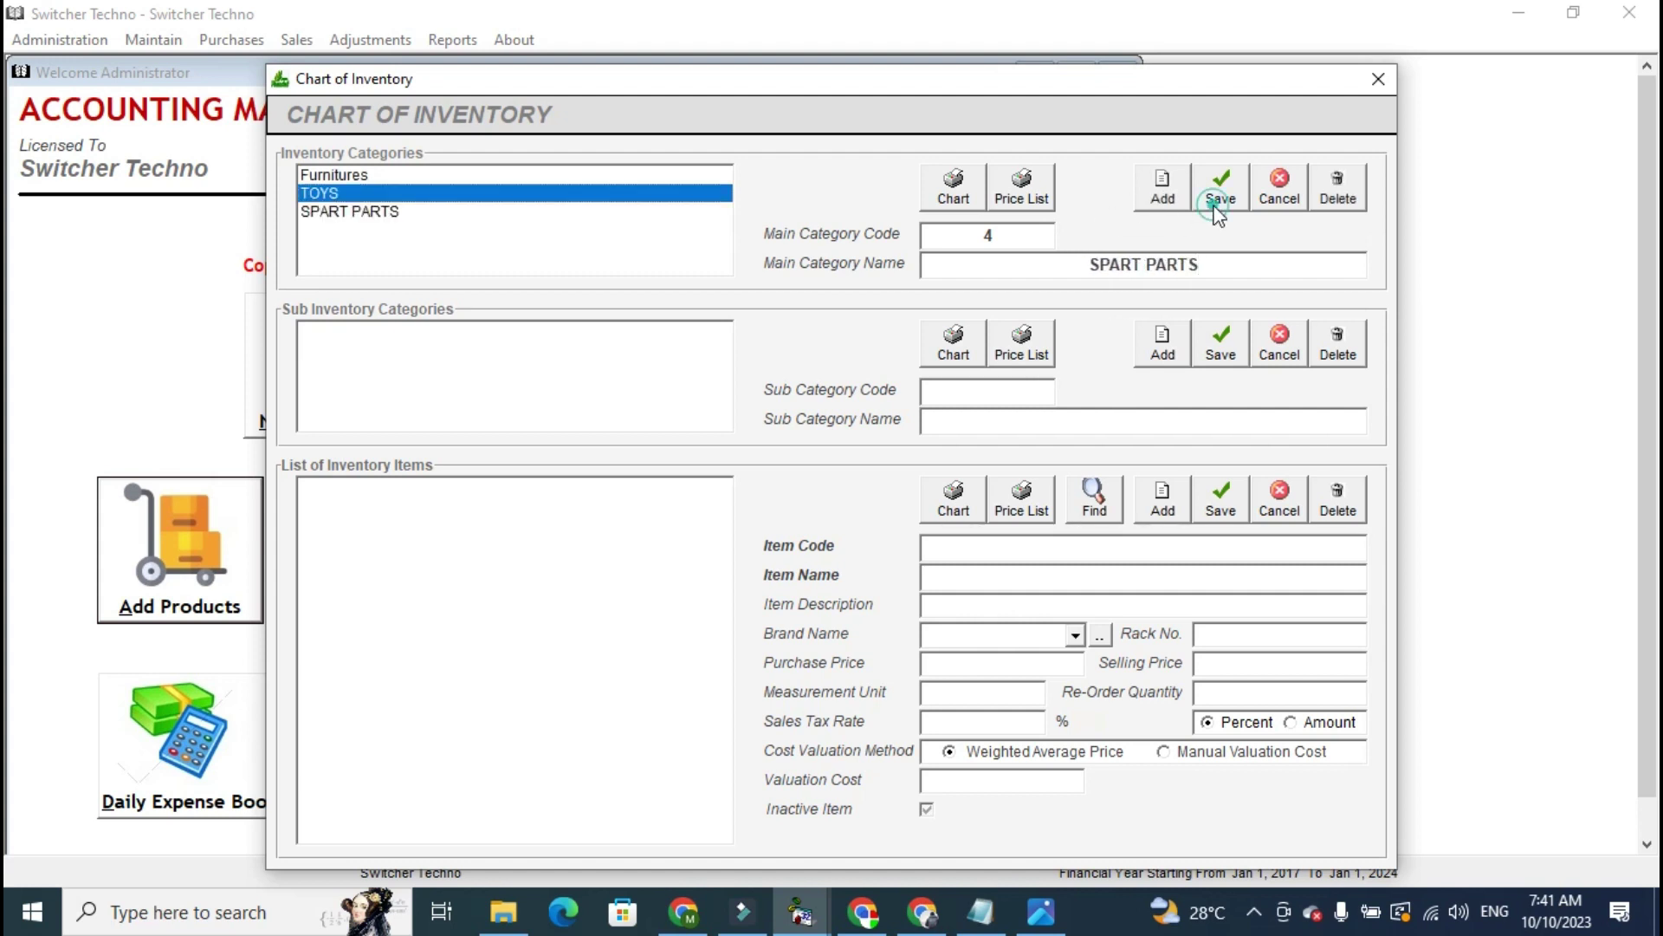
# Add and save a sub inventory category named PARTS under SPART PARTS.
pyautogui.click(1166, 348)
pyautogui.click(1188, 417)
pyautogui.write('PARTS')
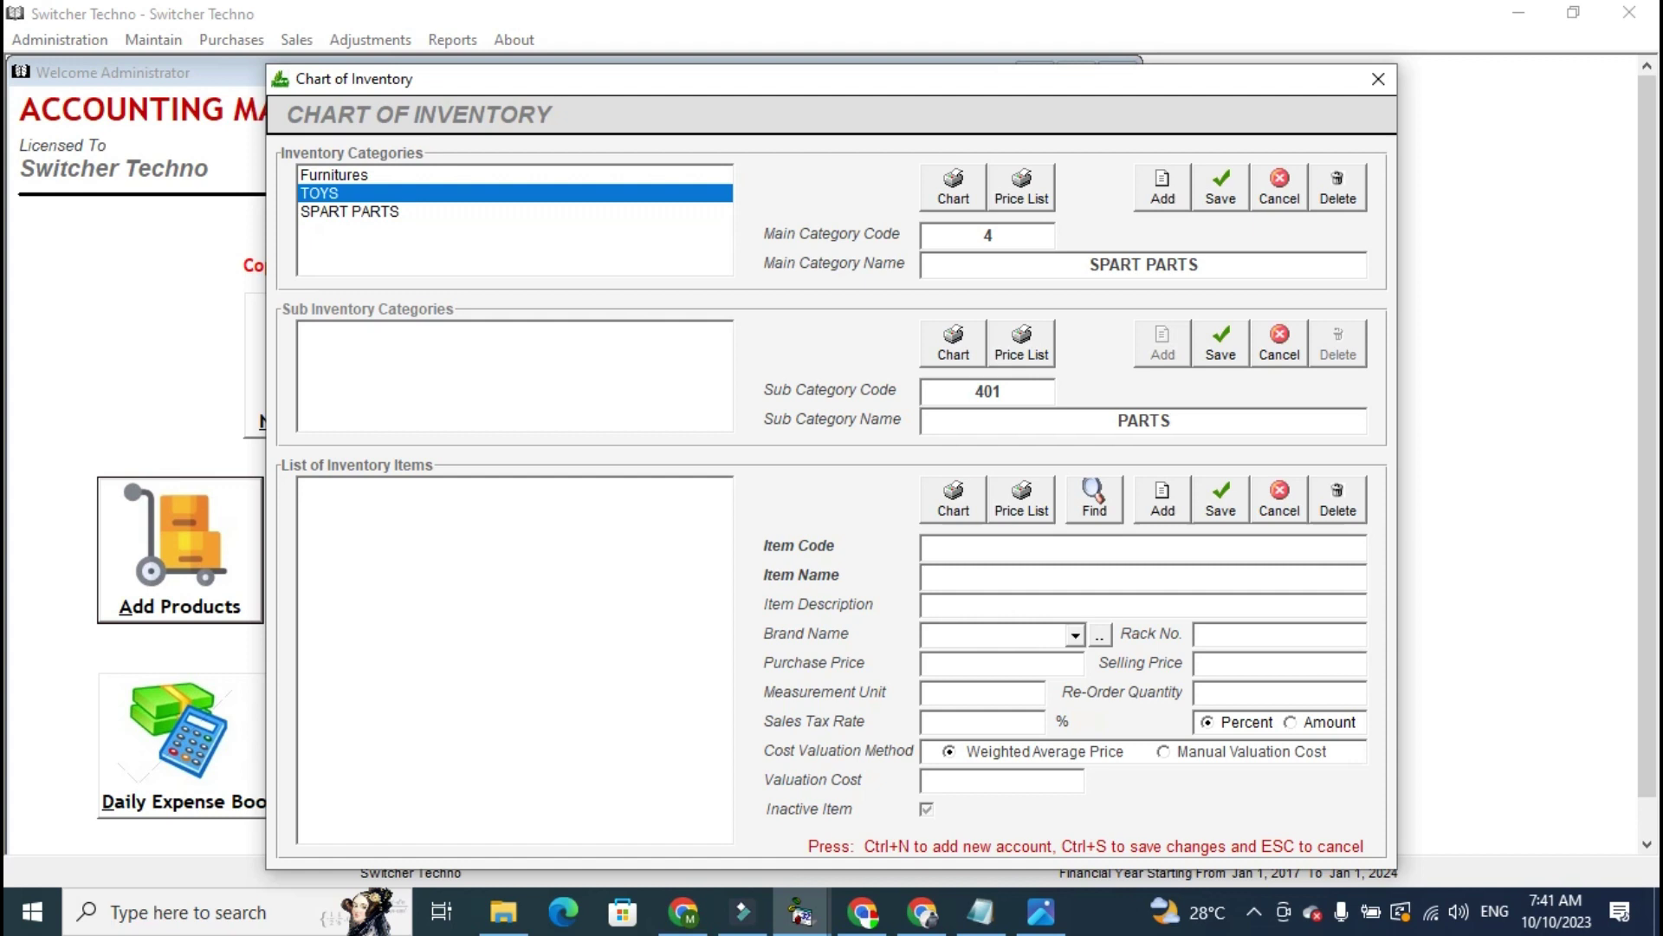
pyautogui.click(1201, 359)
# Start a new inventory item named ENGINE PART under the PARTS sub category.
pyautogui.click(1166, 501)
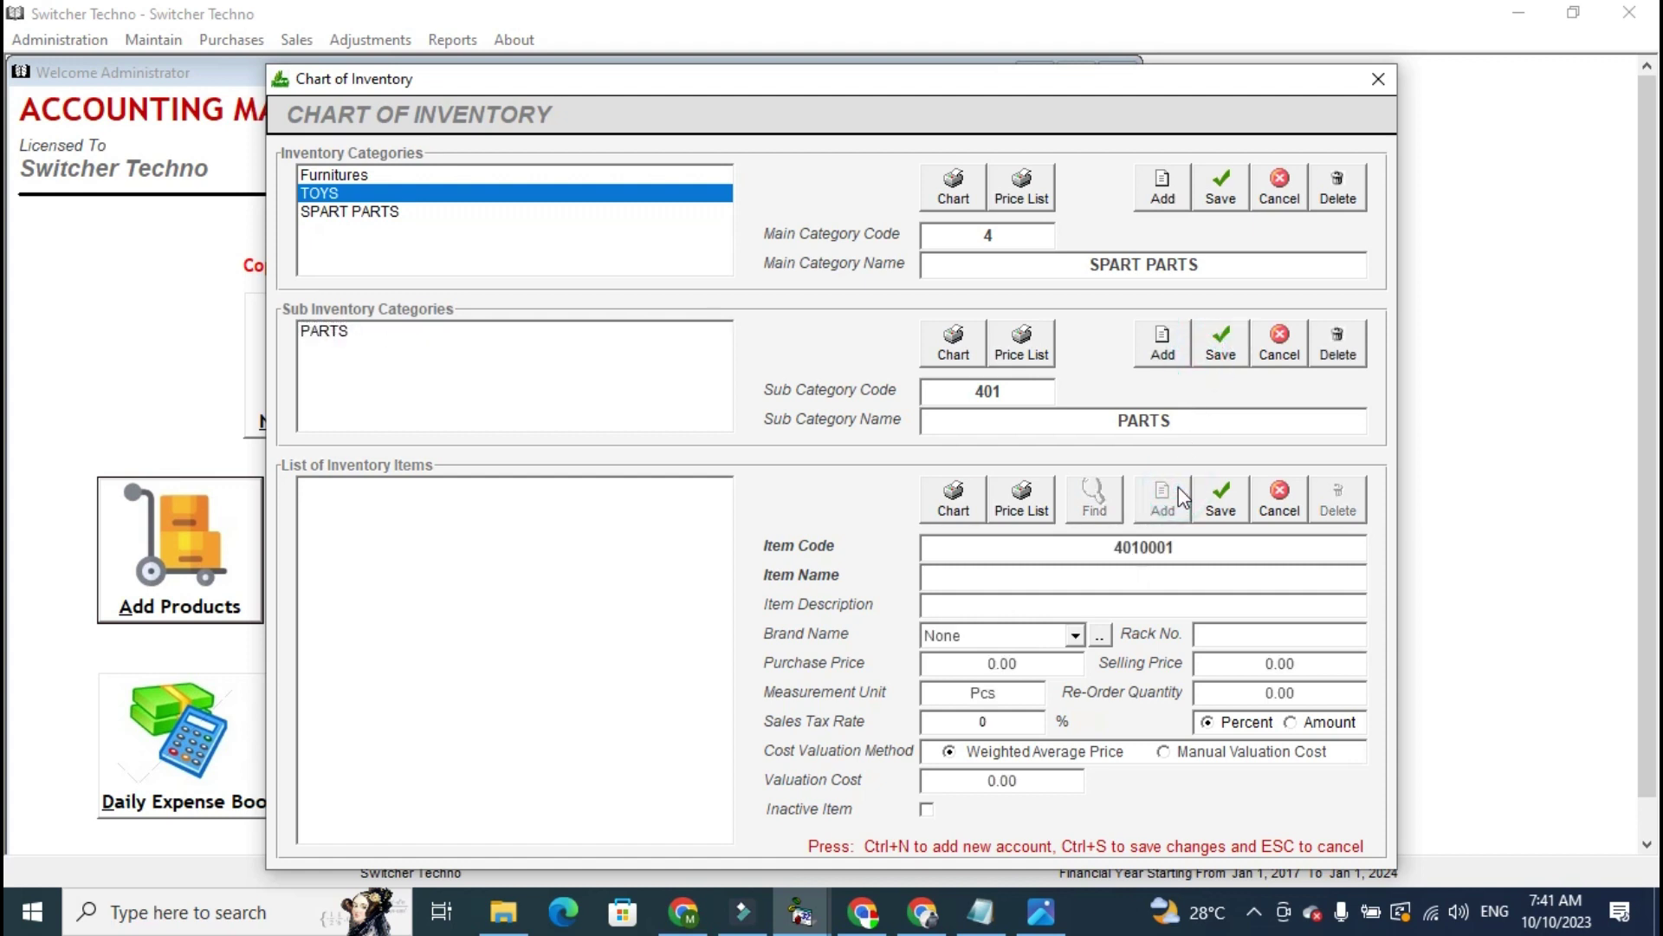
pyautogui.write('ENGINE PART')
pyautogui.press('Tab')
pyautogui.press('Tab')
pyautogui.press('Tab')
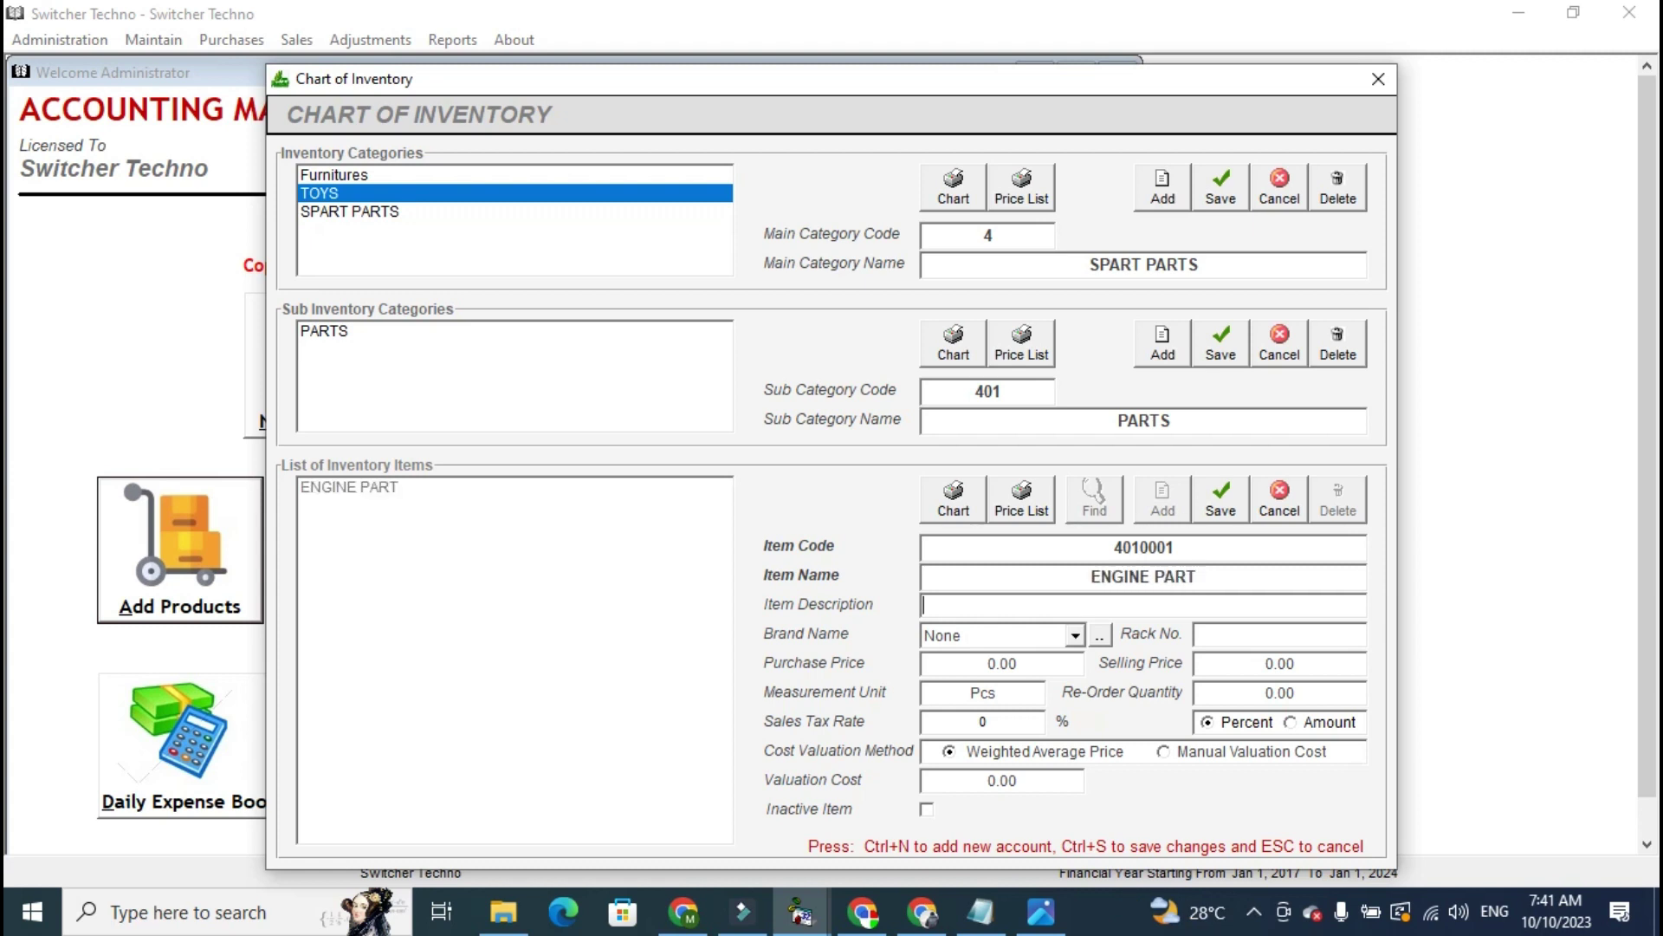
# Set ENGINE PART's purchase price to 100 and selling price to 120.
pyautogui.press('Tab')
pyautogui.press('Tab')
pyautogui.write('100')
pyautogui.press('Tab')
pyautogui.write('12')
pyautogui.click(1291, 697)
pyautogui.click(1005, 719)
pyautogui.click(1005, 718)
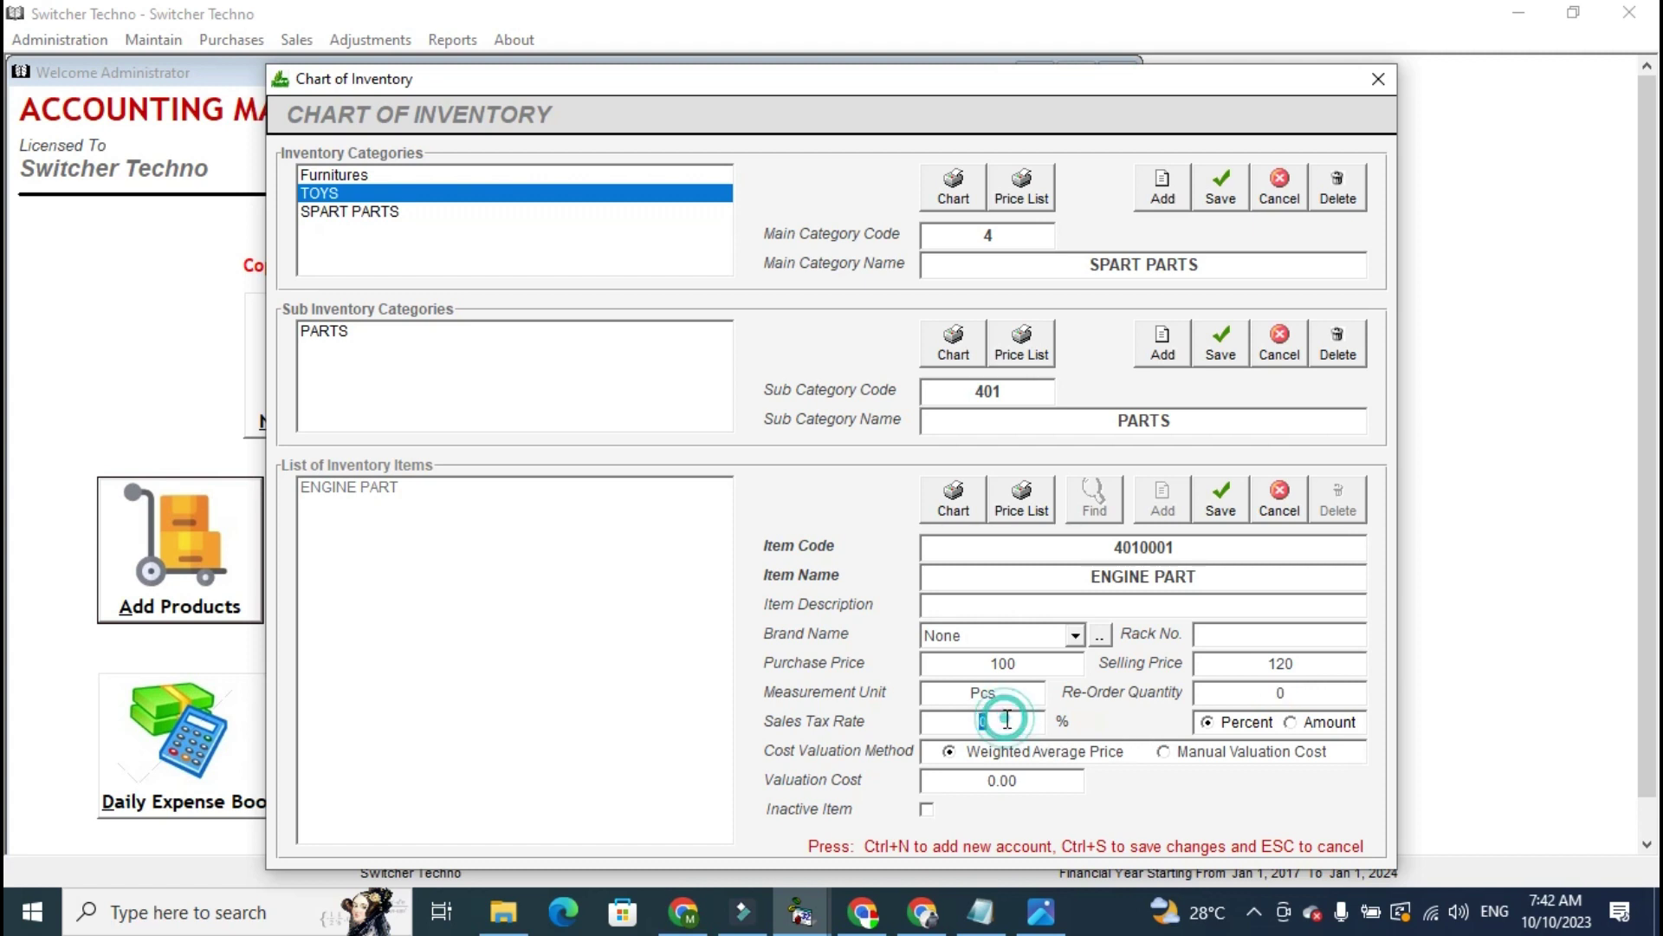
# Save the ENGINE PART item and close the Chart of Inventory.
pyautogui.click(1220, 523)
pyautogui.click(616, 586)
pyautogui.click(1232, 508)
pyautogui.click(459, 486)
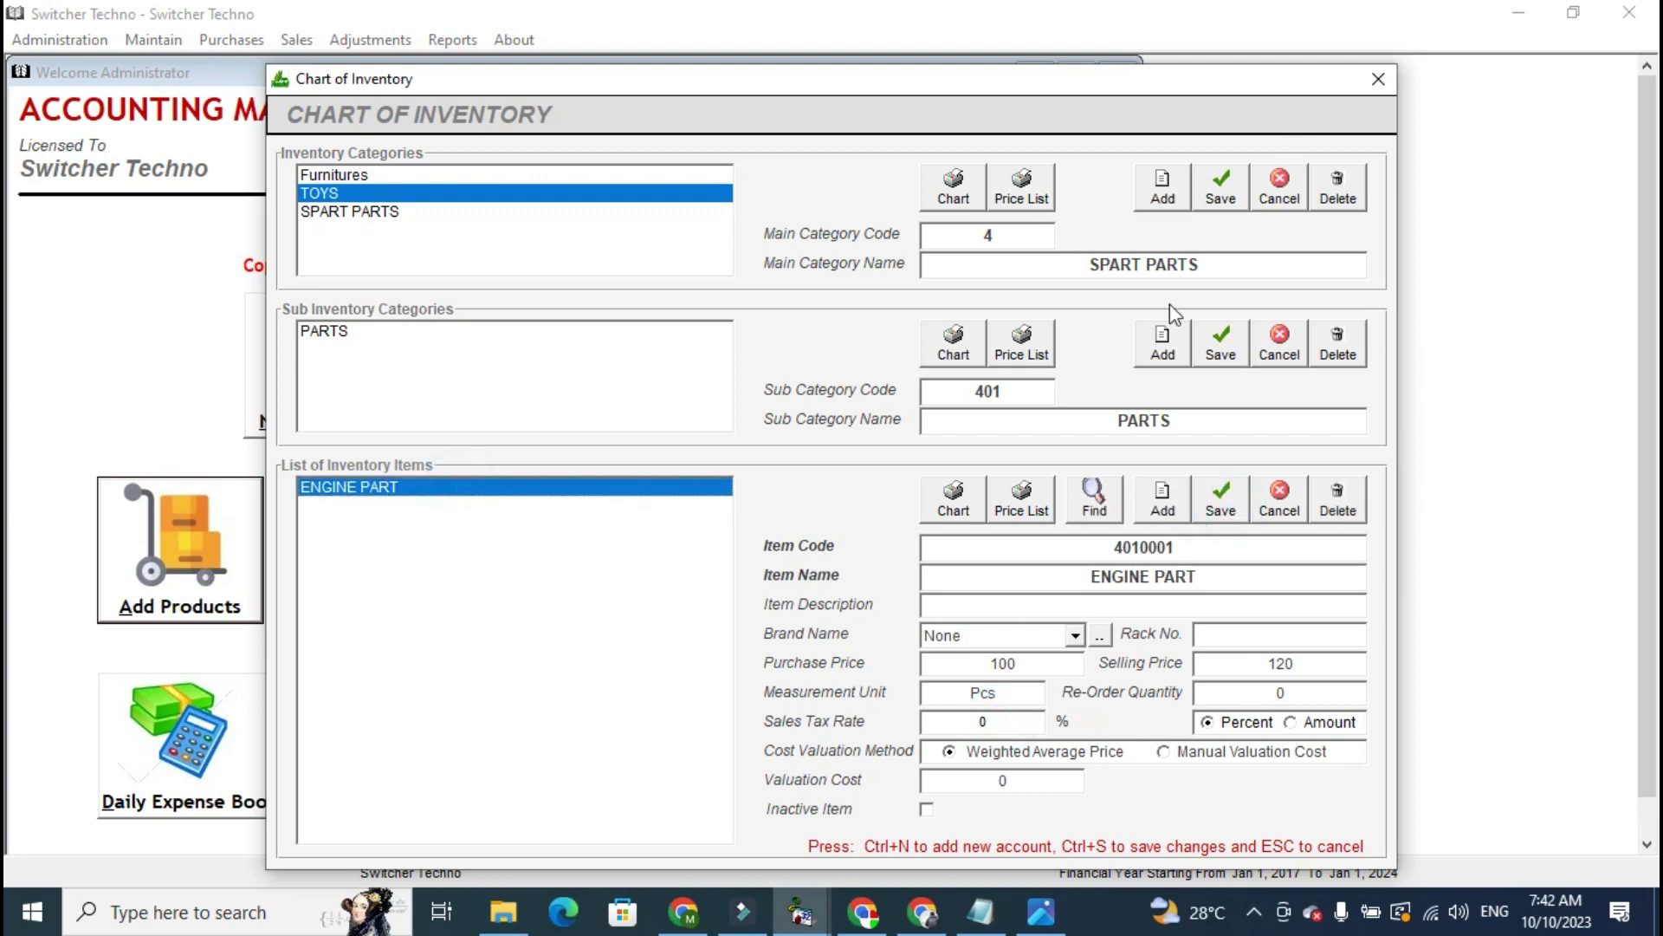
pyautogui.click(598, 390)
pyautogui.click(626, 607)
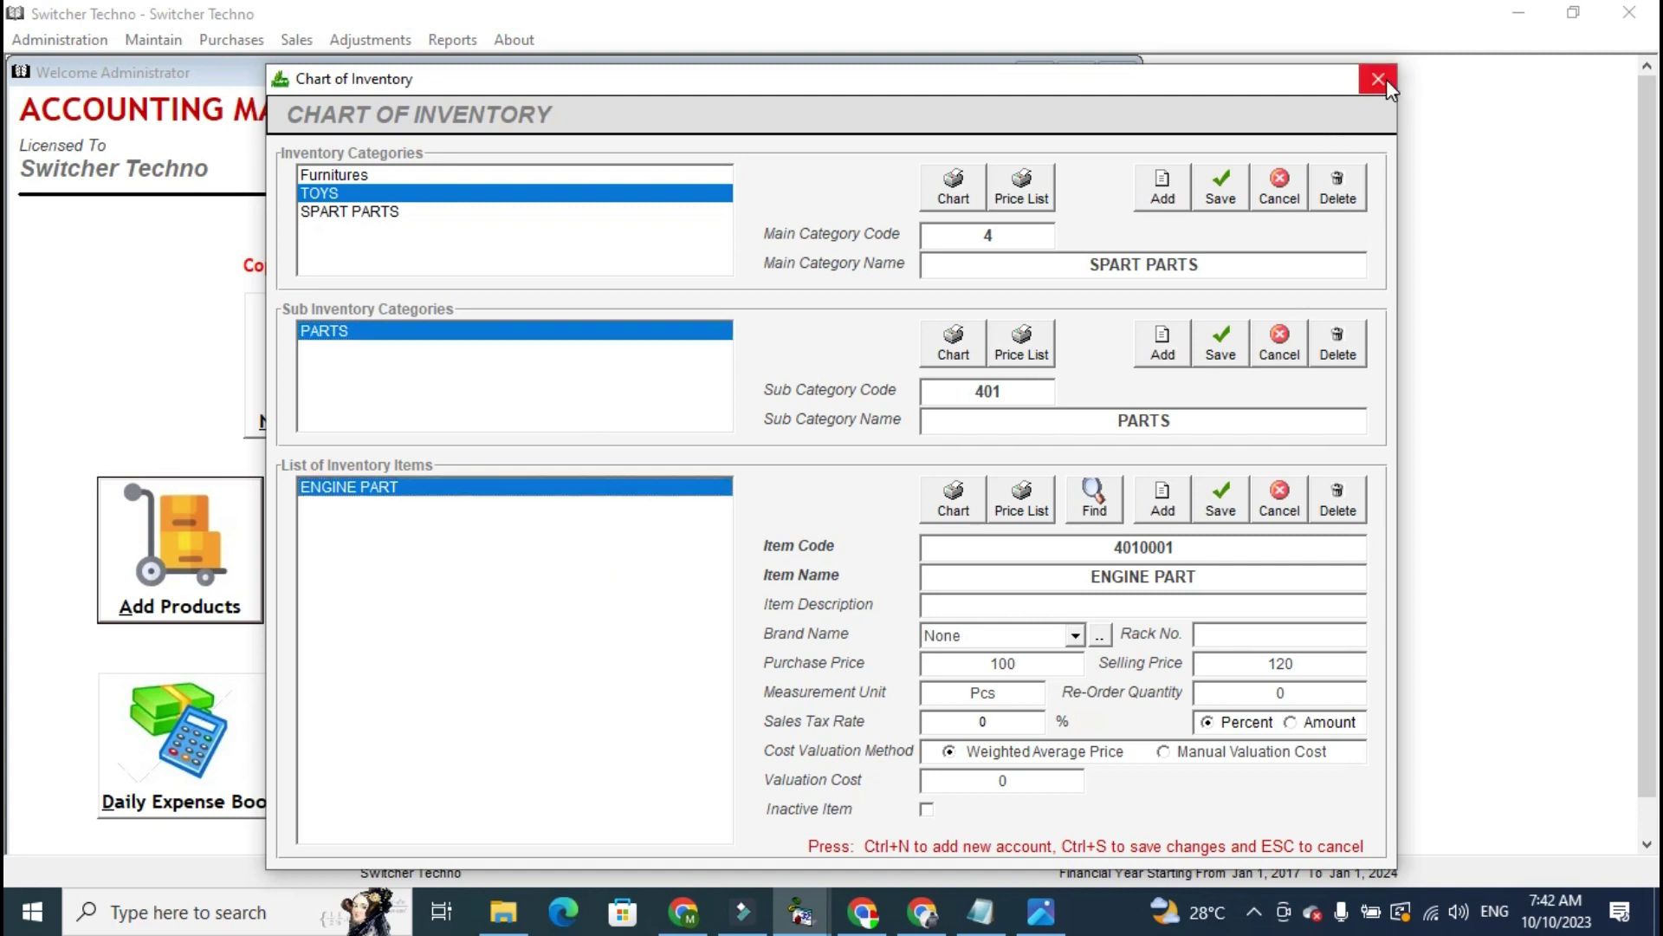
pyautogui.click(1385, 80)
# Open the customer records and select the Credit Customer type.
pyautogui.click(374, 432)
pyautogui.click(719, 512)
pyautogui.click(732, 716)
pyautogui.click(446, 185)
pyautogui.click(438, 201)
pyautogui.click(430, 184)
pyautogui.click(436, 204)
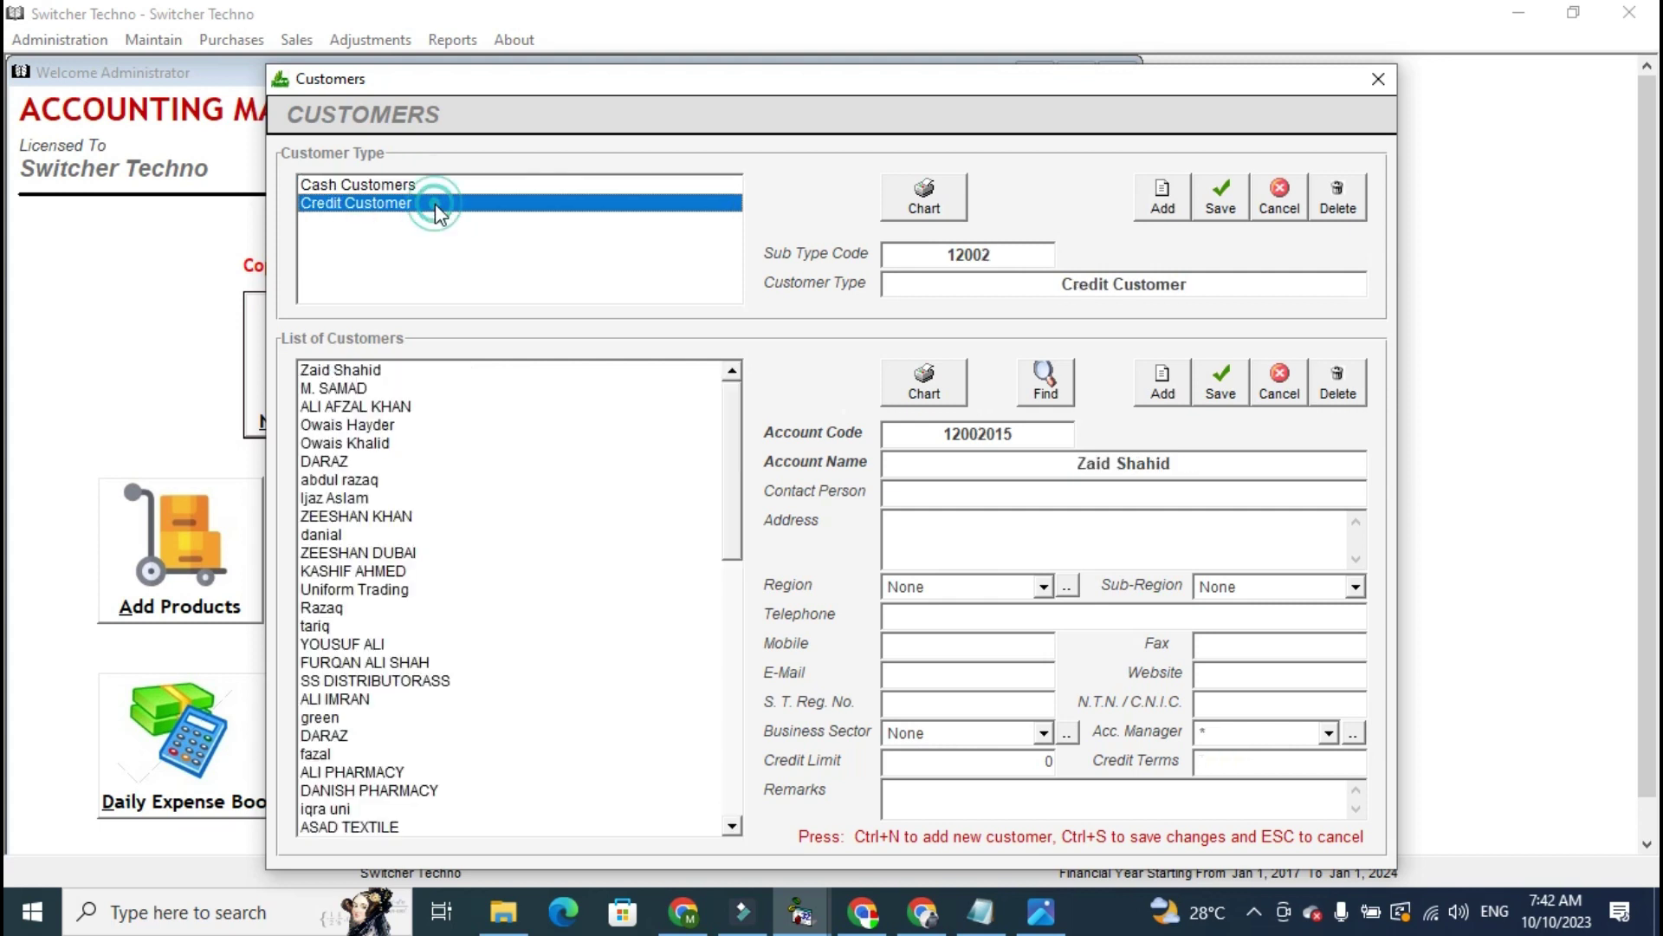
# Start a new credit customer record and enter the customer's account name.
pyautogui.click(1163, 384)
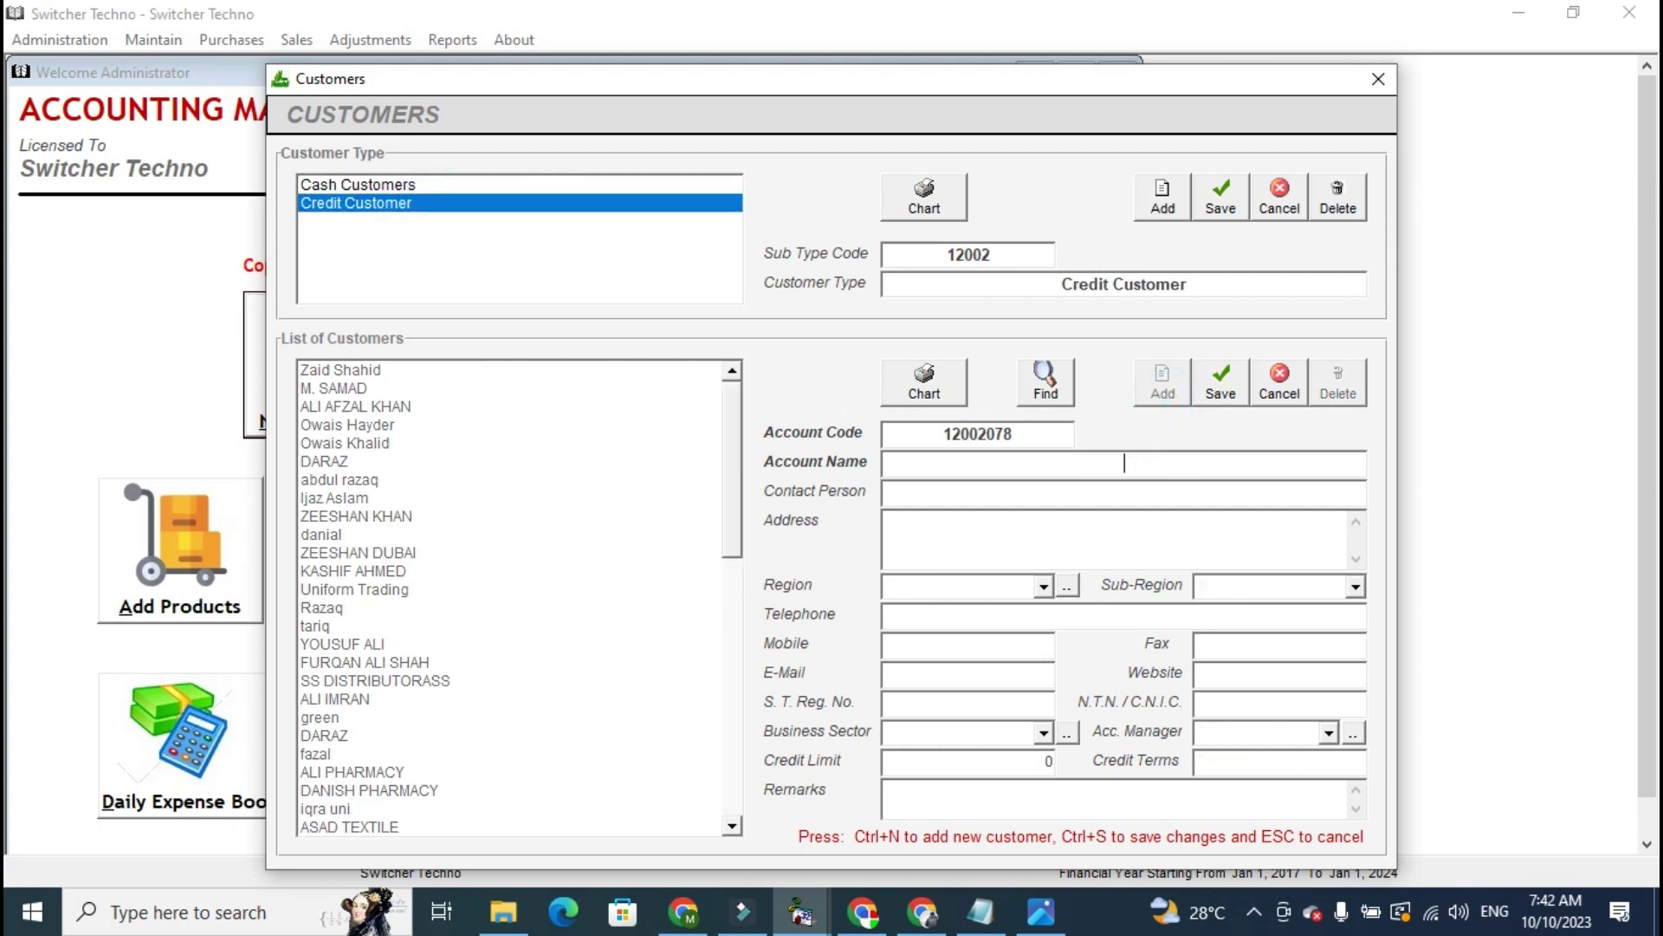
pyautogui.write('MR ABDULLAH LLC')
pyautogui.press('Tab')
pyautogui.press('Tab')
pyautogui.press('Tab')
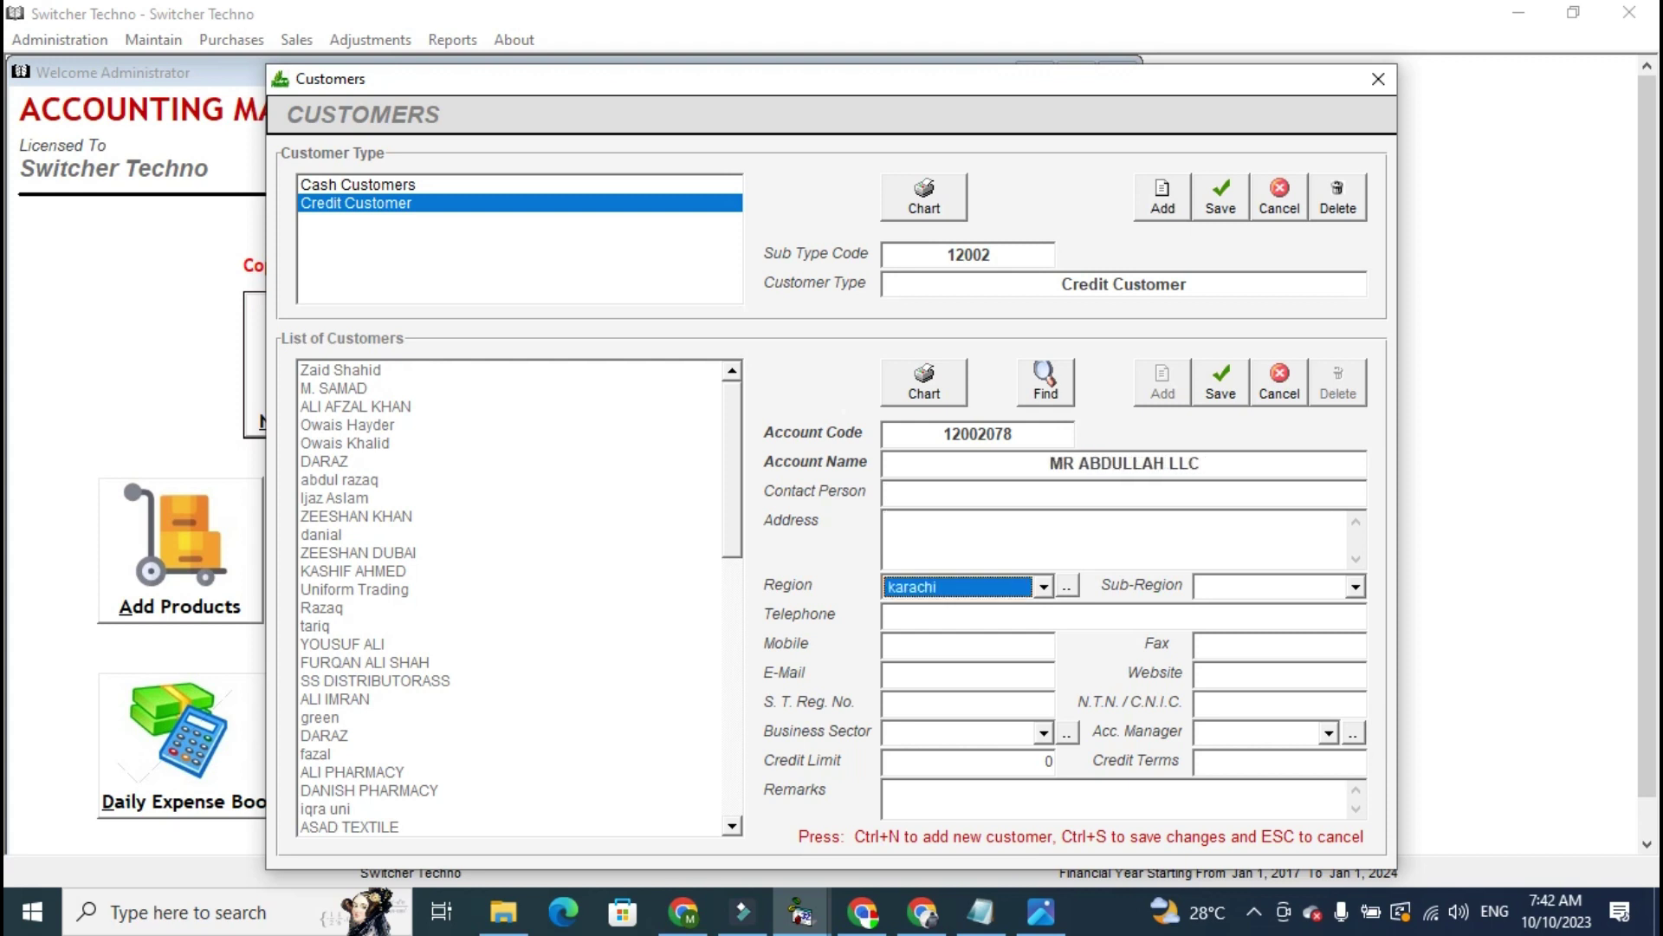
# Leave region, sub-region and business sector at None and account manager at *, save the customer and close the records.
pyautogui.press('Tab')
pyautogui.press('Tab')
pyautogui.press('Tab')
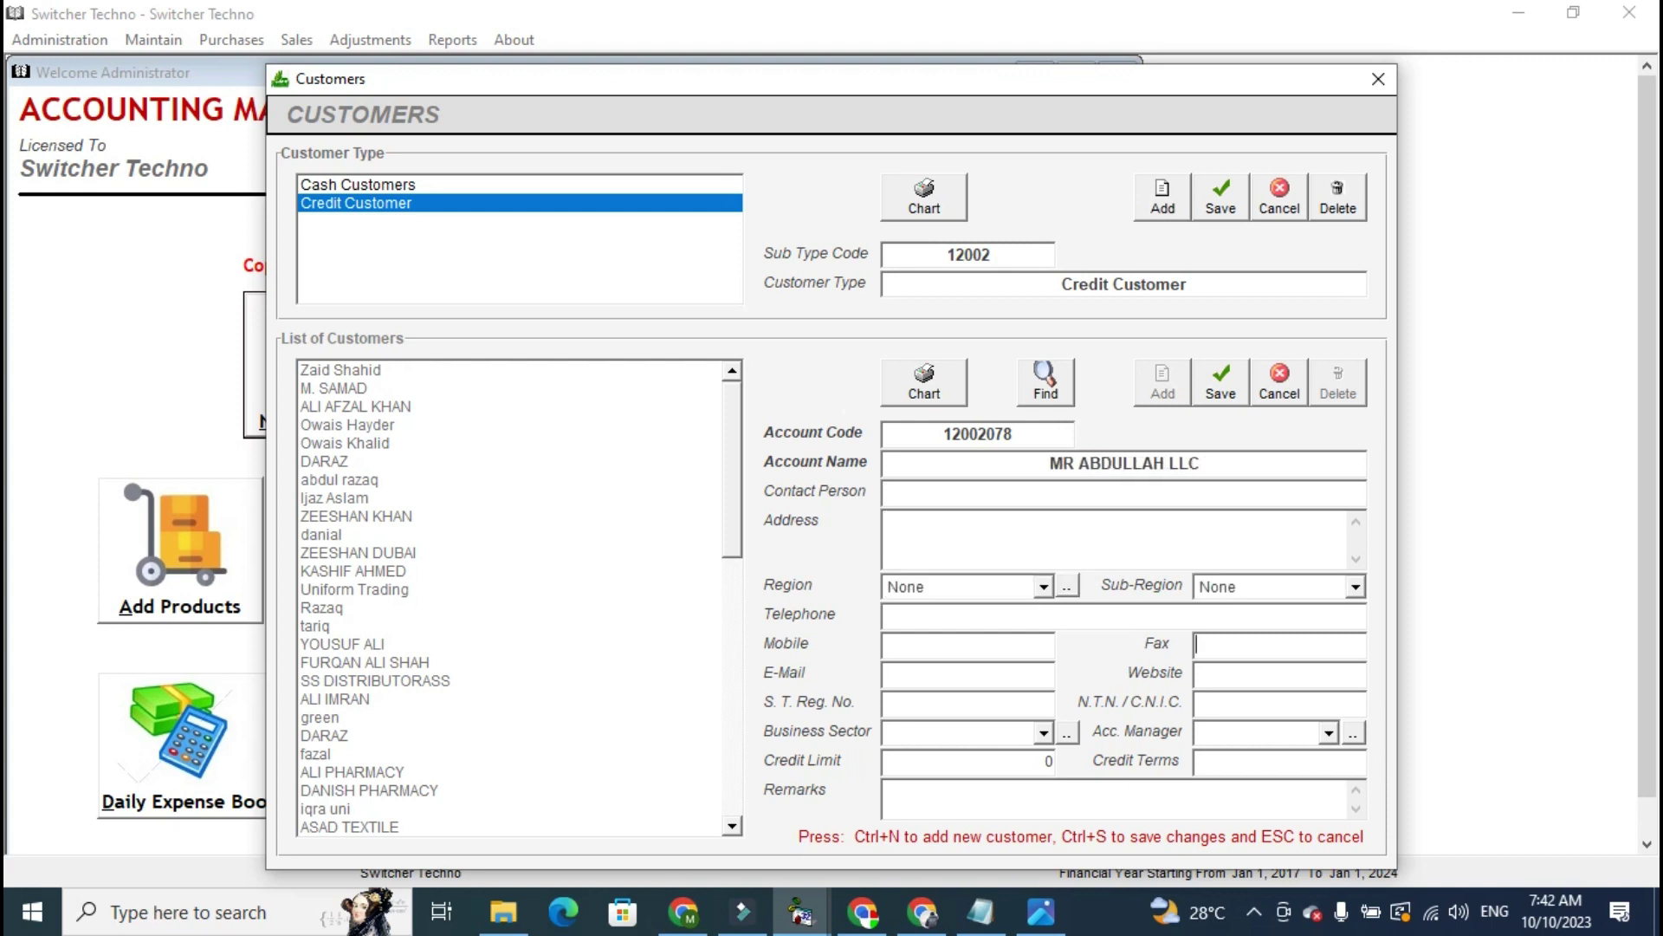
pyautogui.press('Tab')
pyautogui.press('Tab')
pyautogui.press('Tab')
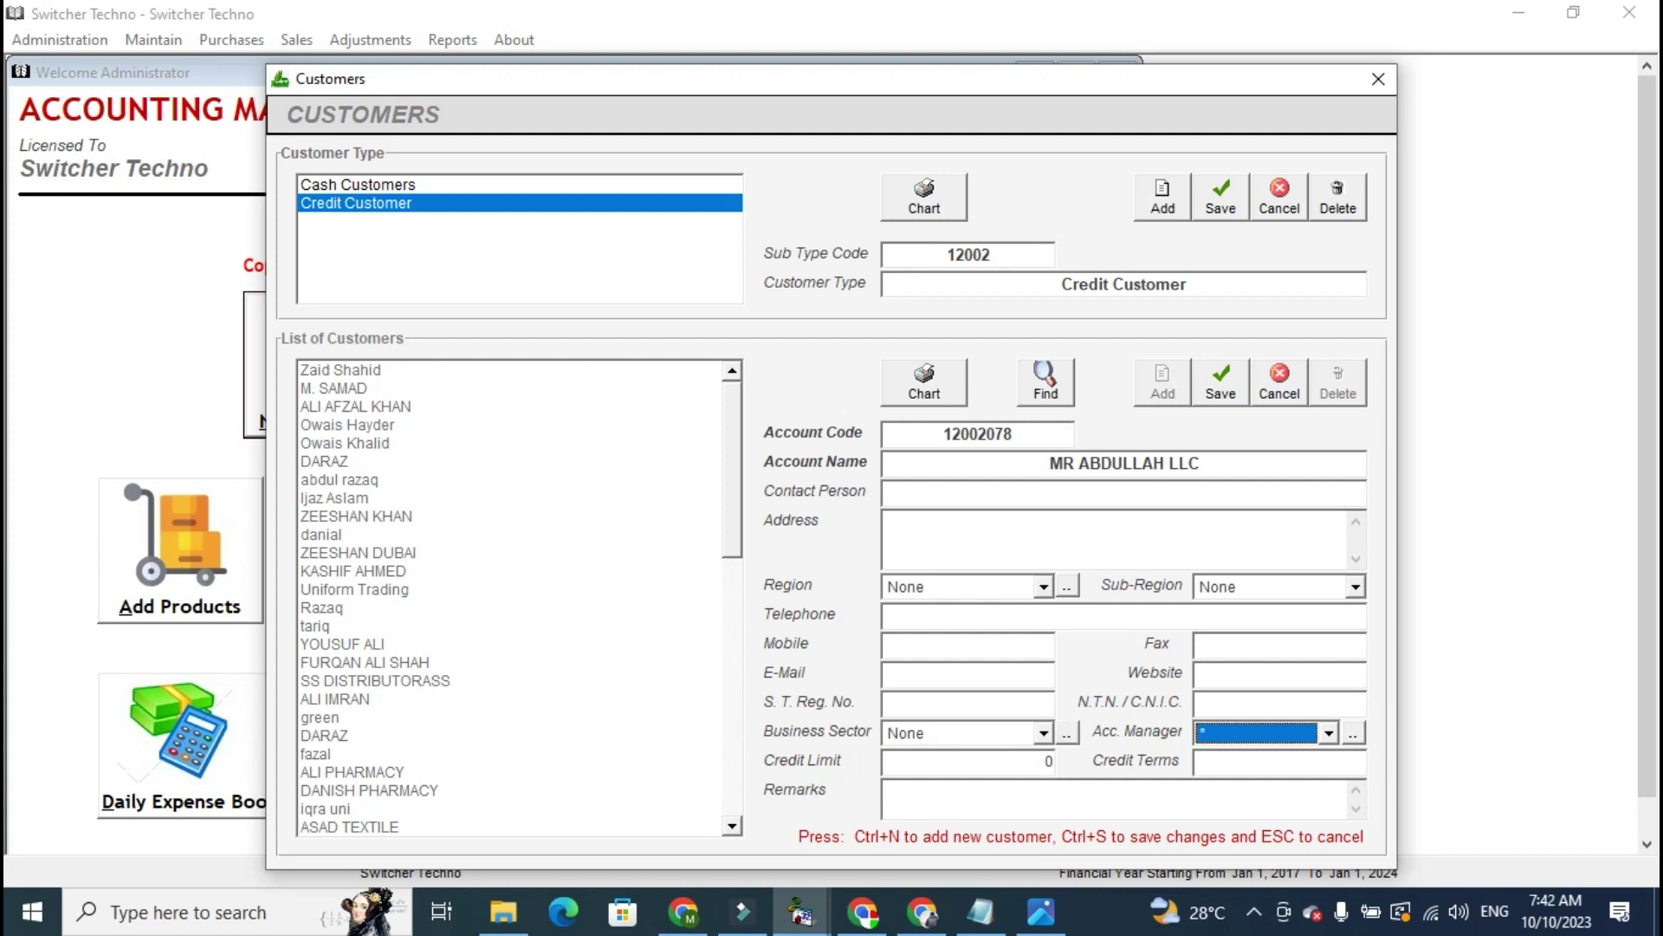
pyautogui.click(1037, 763)
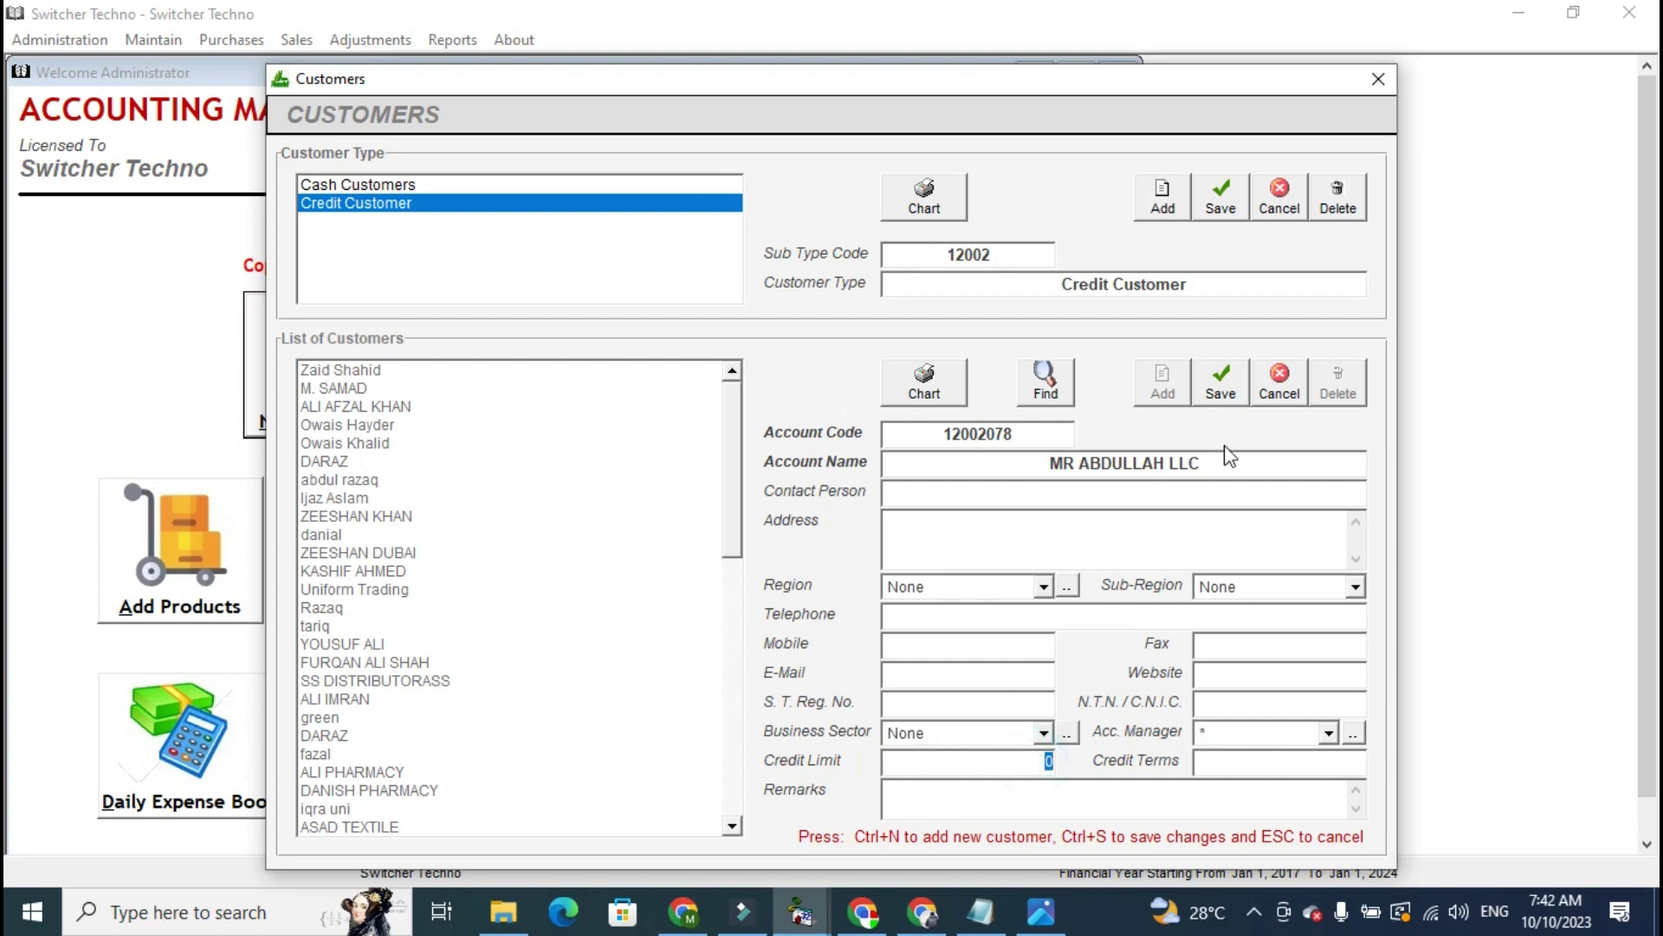
pyautogui.click(1228, 399)
pyautogui.click(1378, 79)
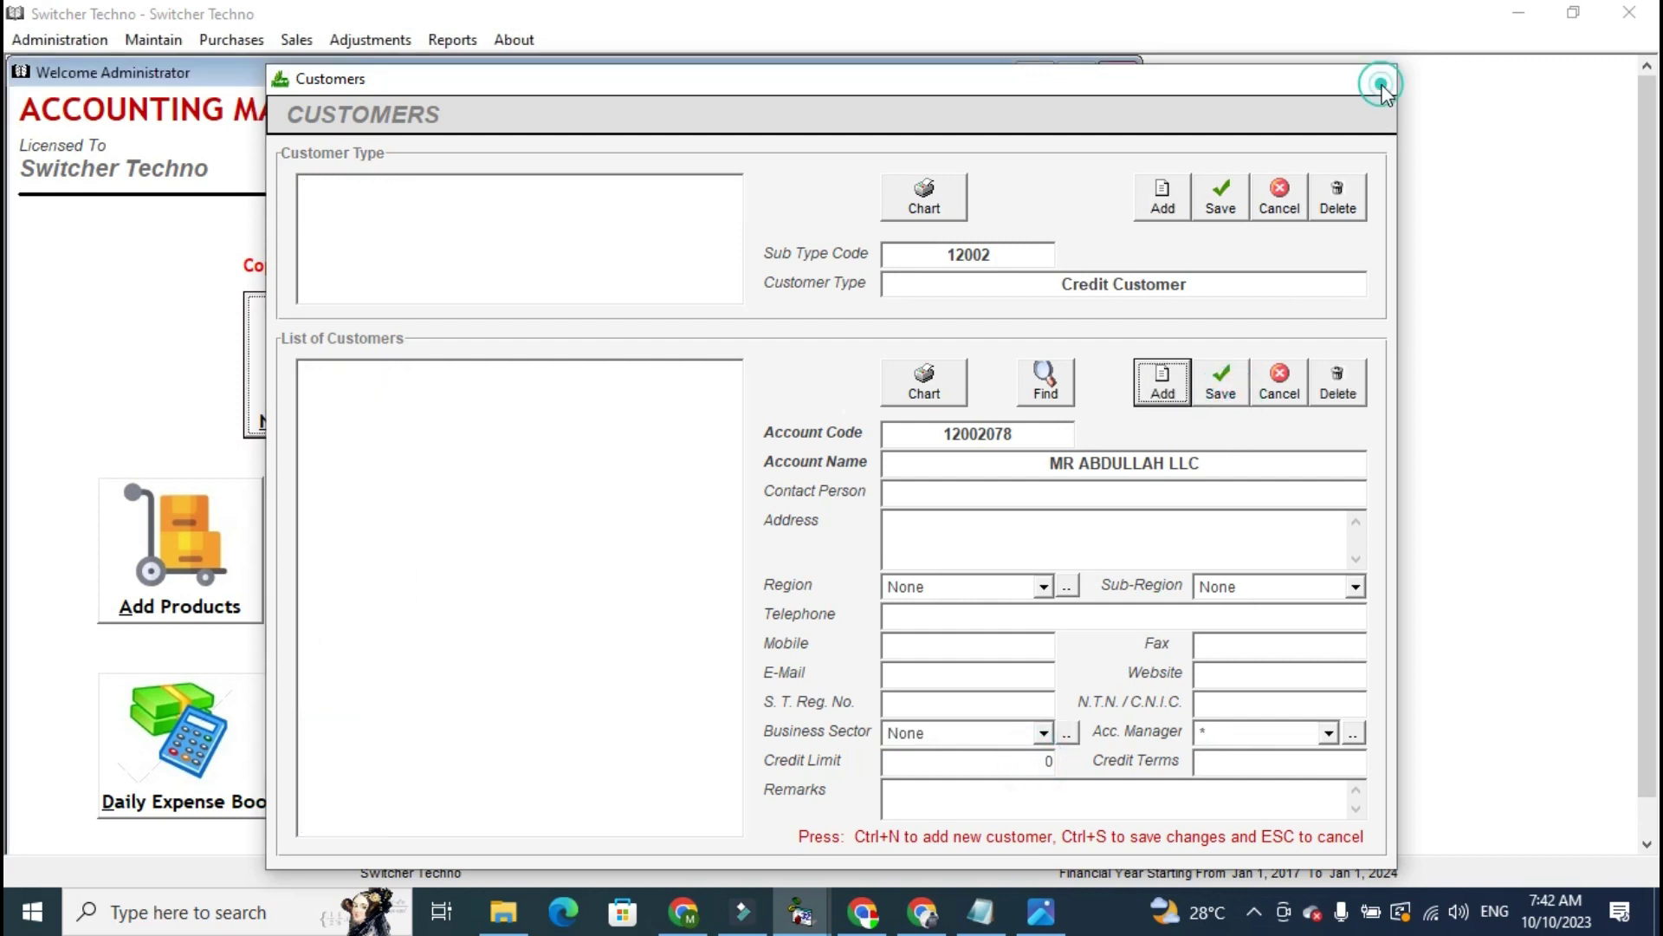
# Add a credit vendor named IMRAN TARDING LLC, save it and close the vendor records.
pyautogui.click(576, 442)
pyautogui.click(452, 204)
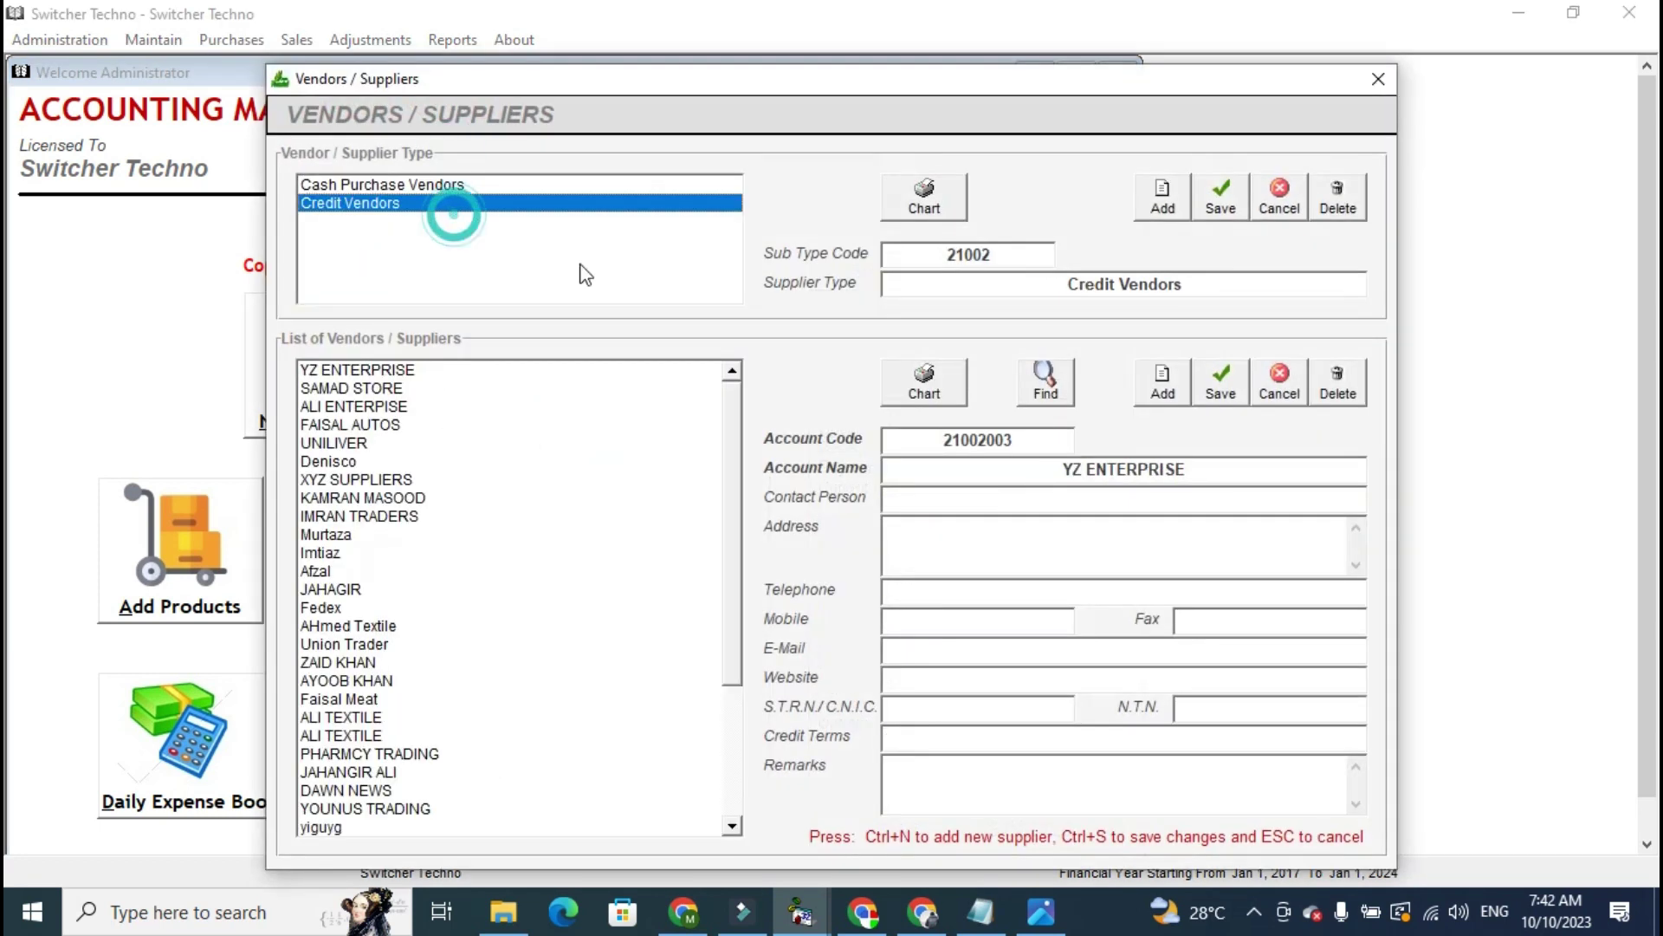
pyautogui.click(1169, 392)
pyautogui.write('S')
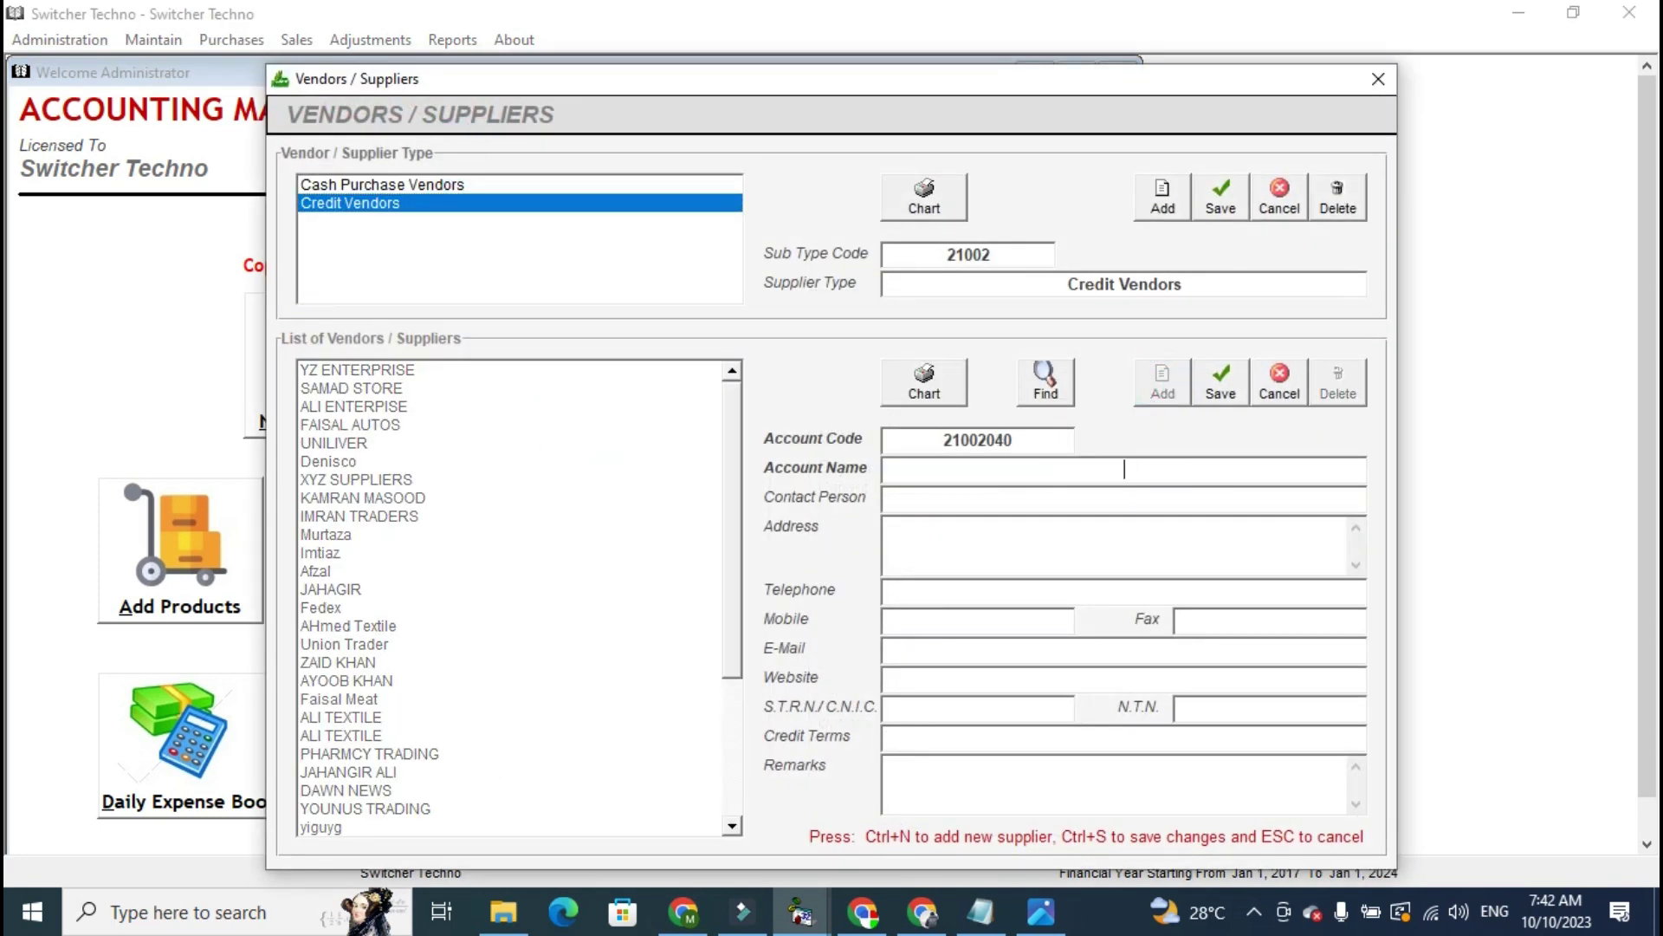
pyautogui.write('MRAN TARDING LLC')
pyautogui.press('Tab')
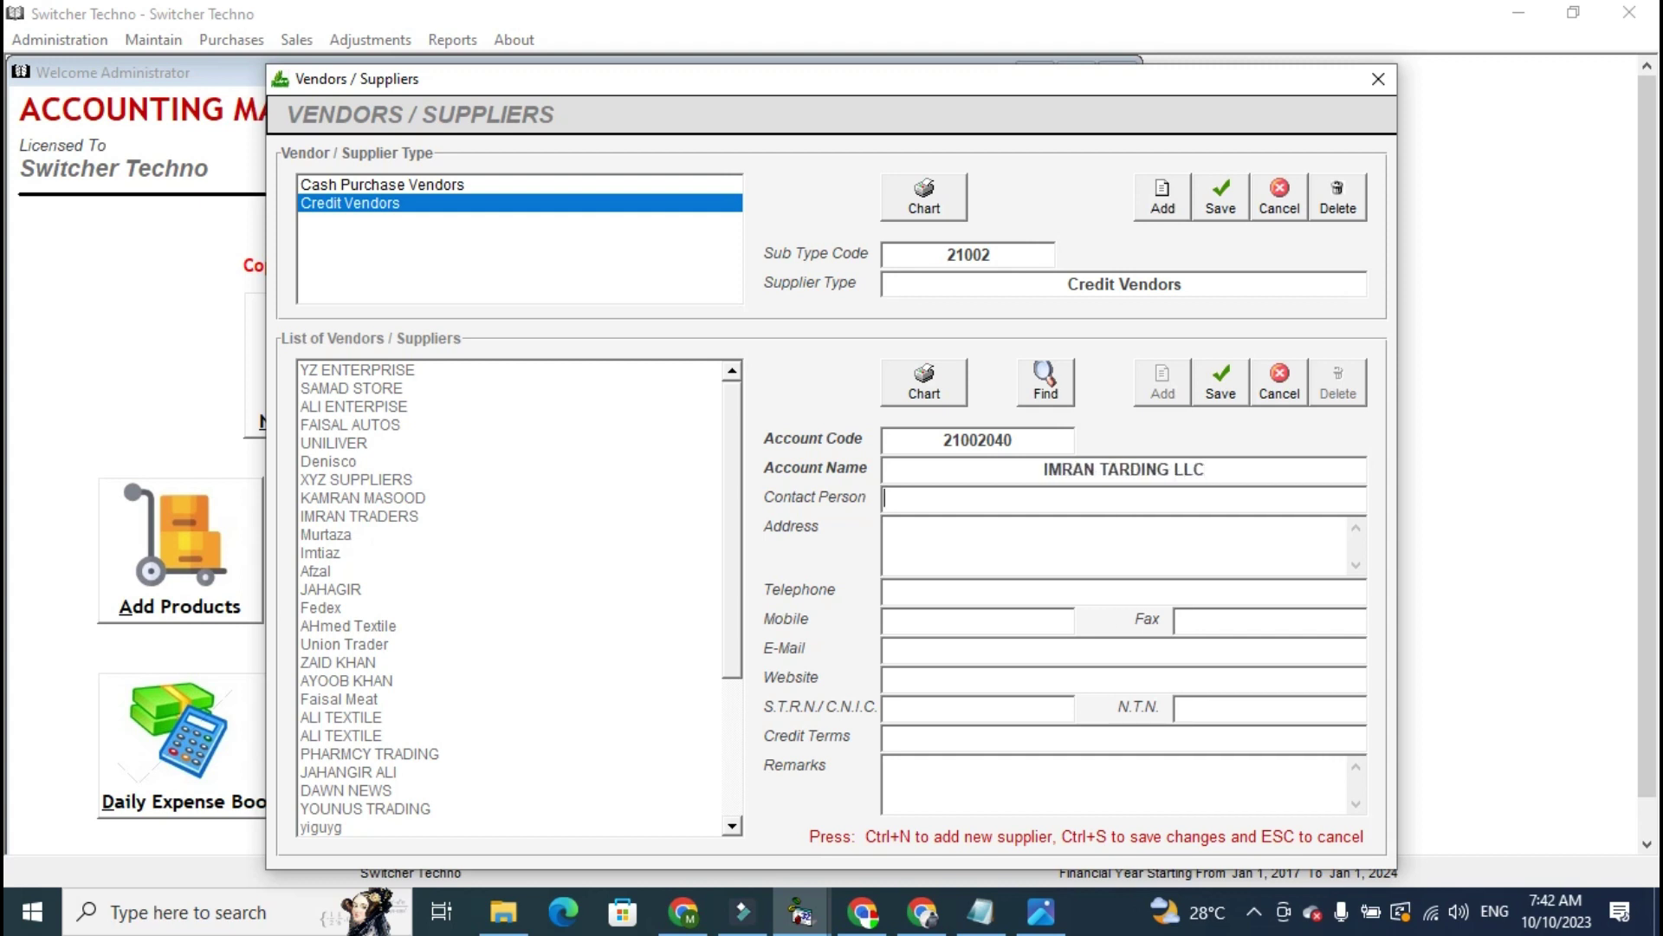
pyautogui.click(1221, 381)
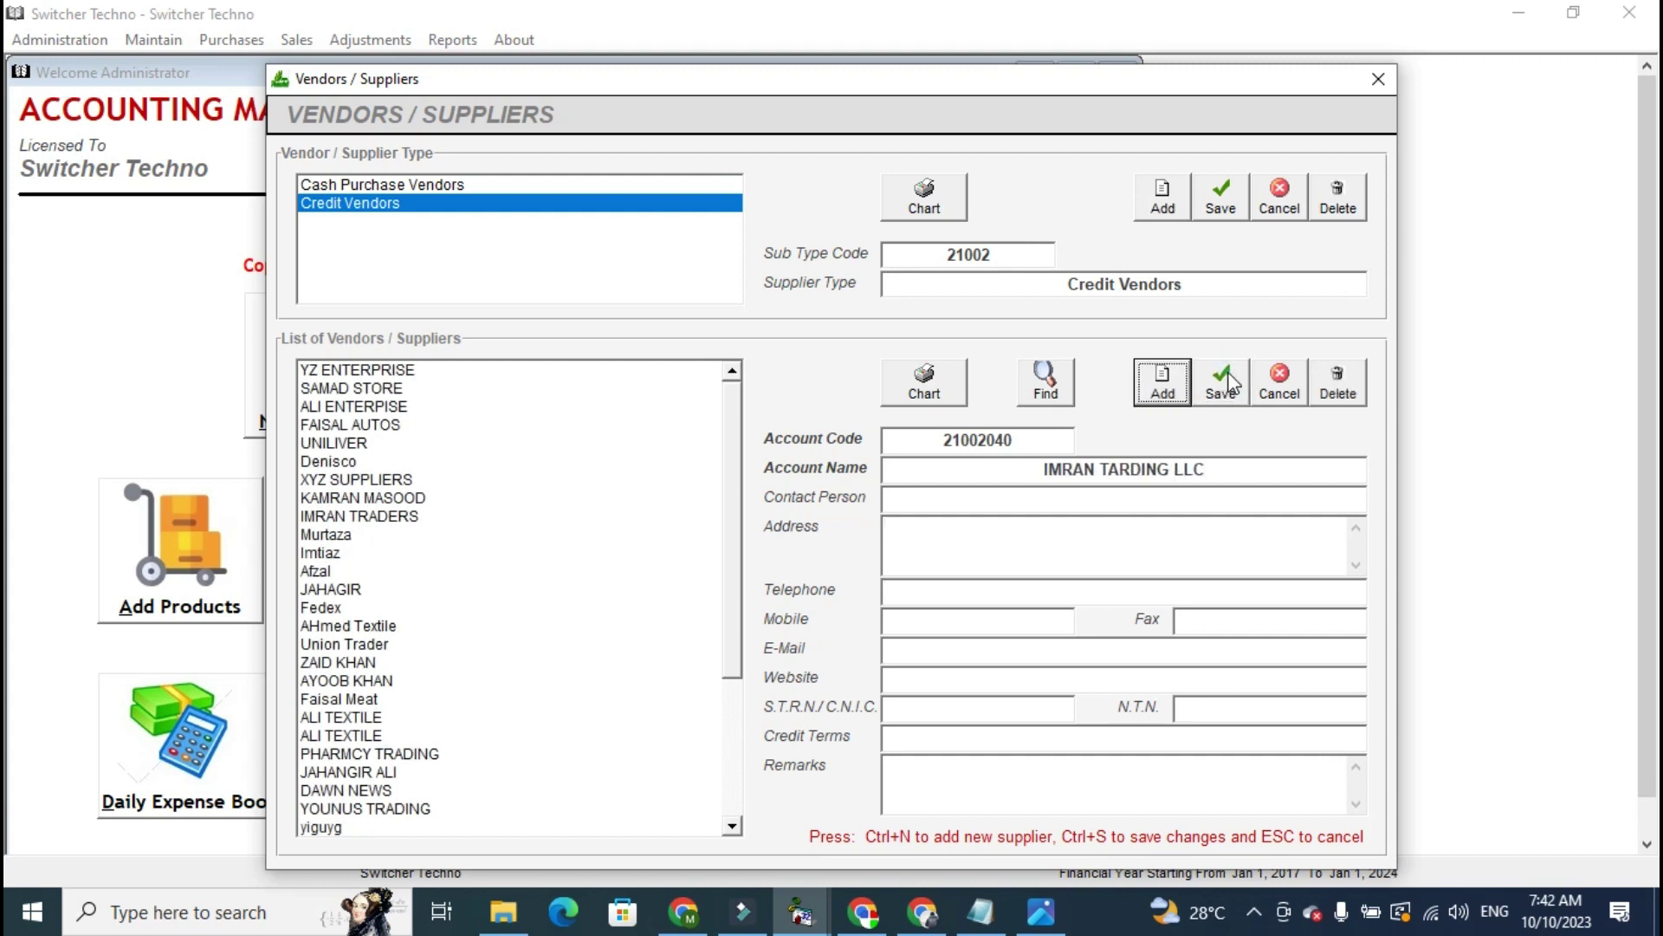
pyautogui.click(1377, 81)
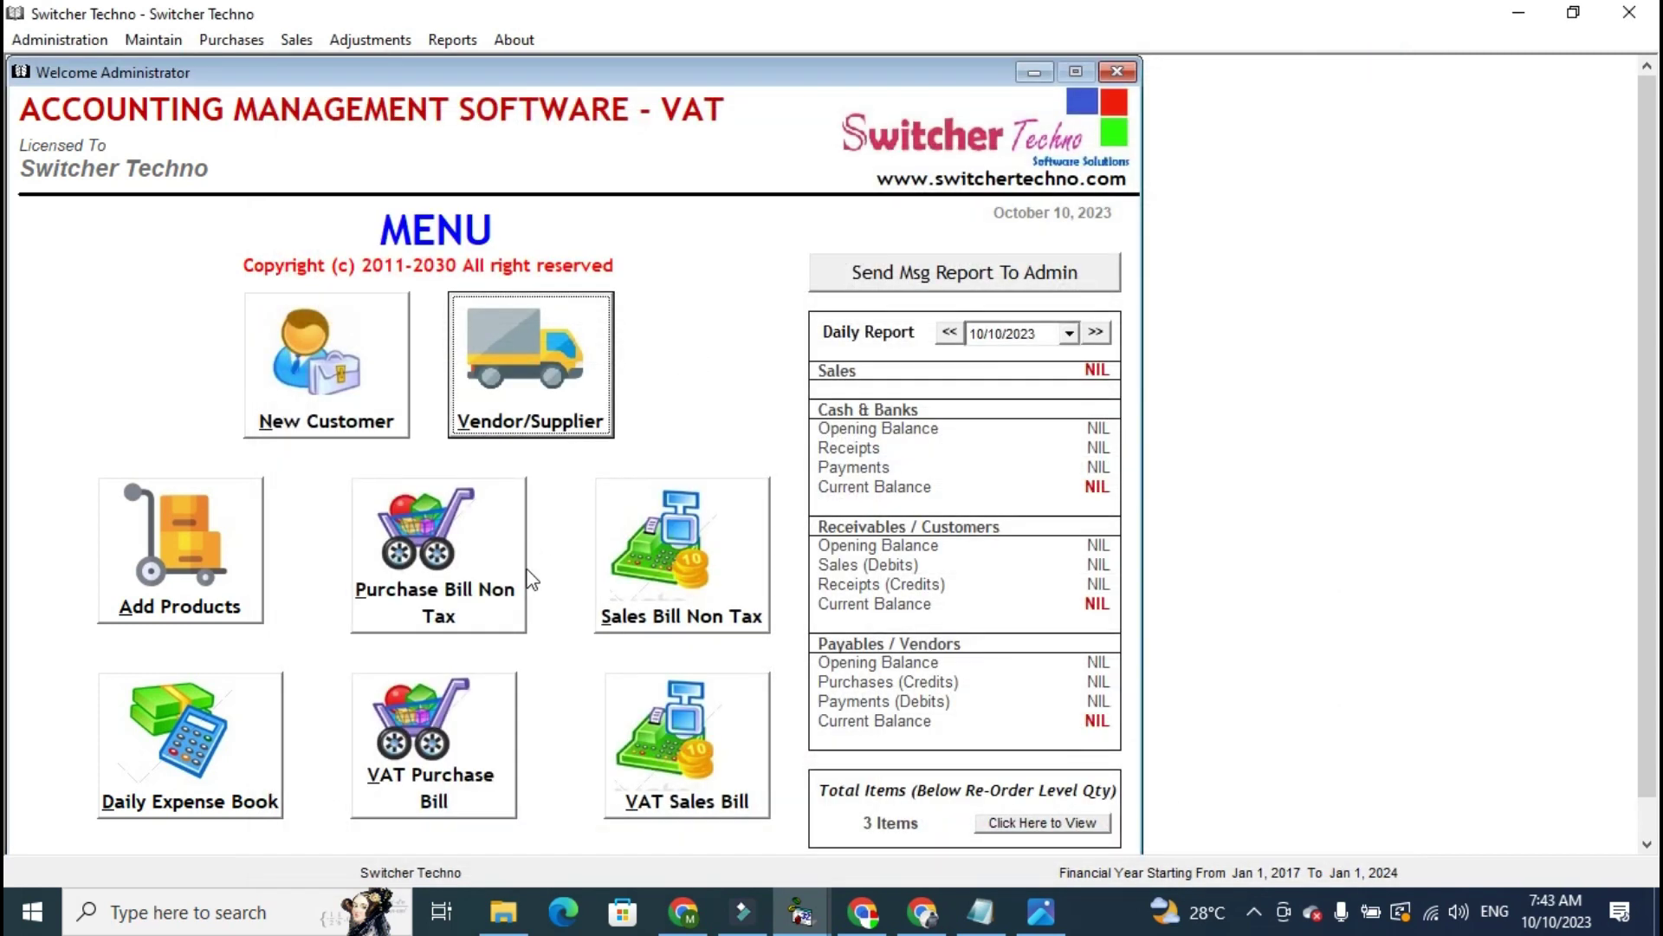
# Open a VAT purchase bill, search vendors for imran and choose ALI IMRAN TEXILE as the bill's vendor.
pyautogui.click(465, 575)
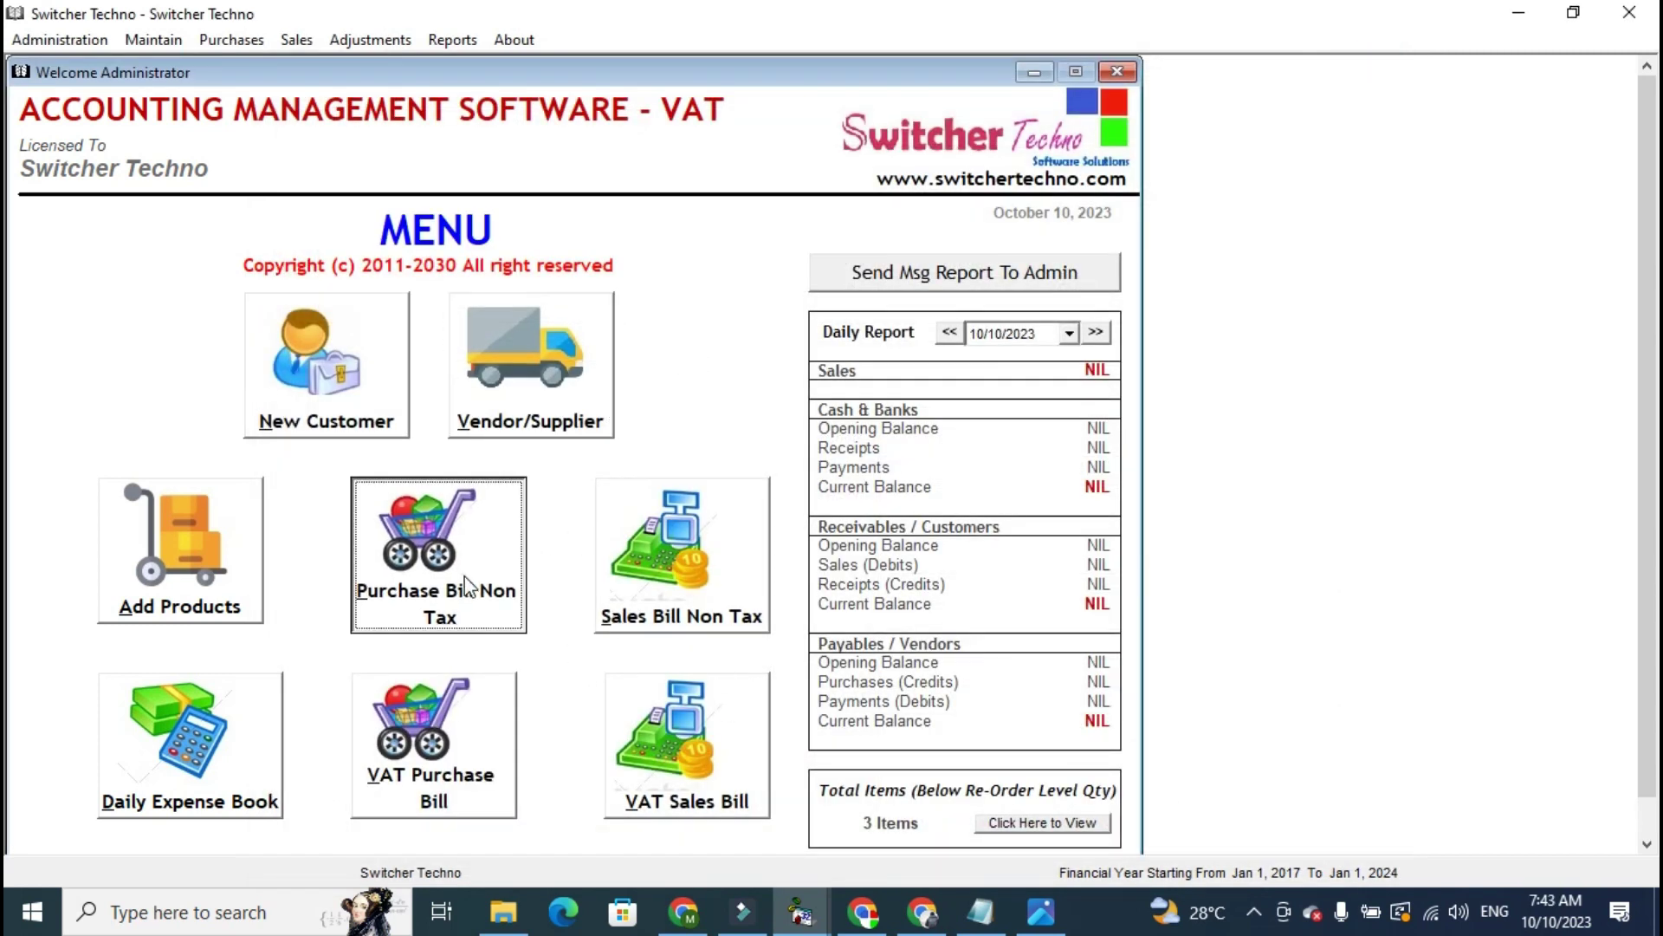
pyautogui.click(442, 793)
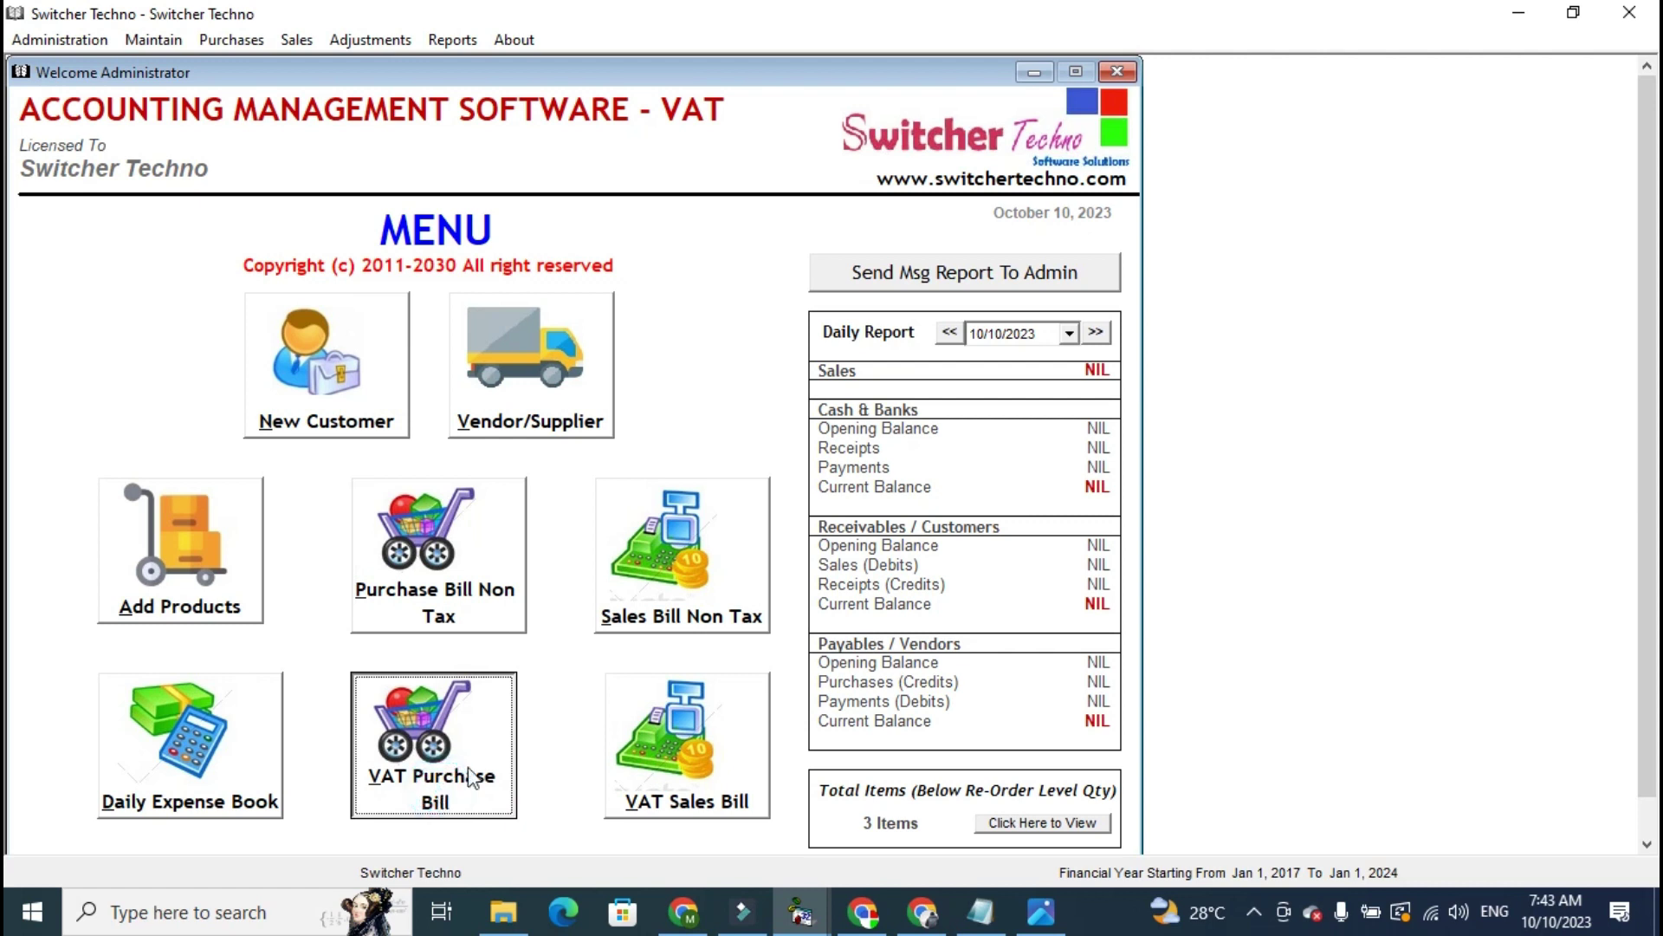
pyautogui.click(451, 776)
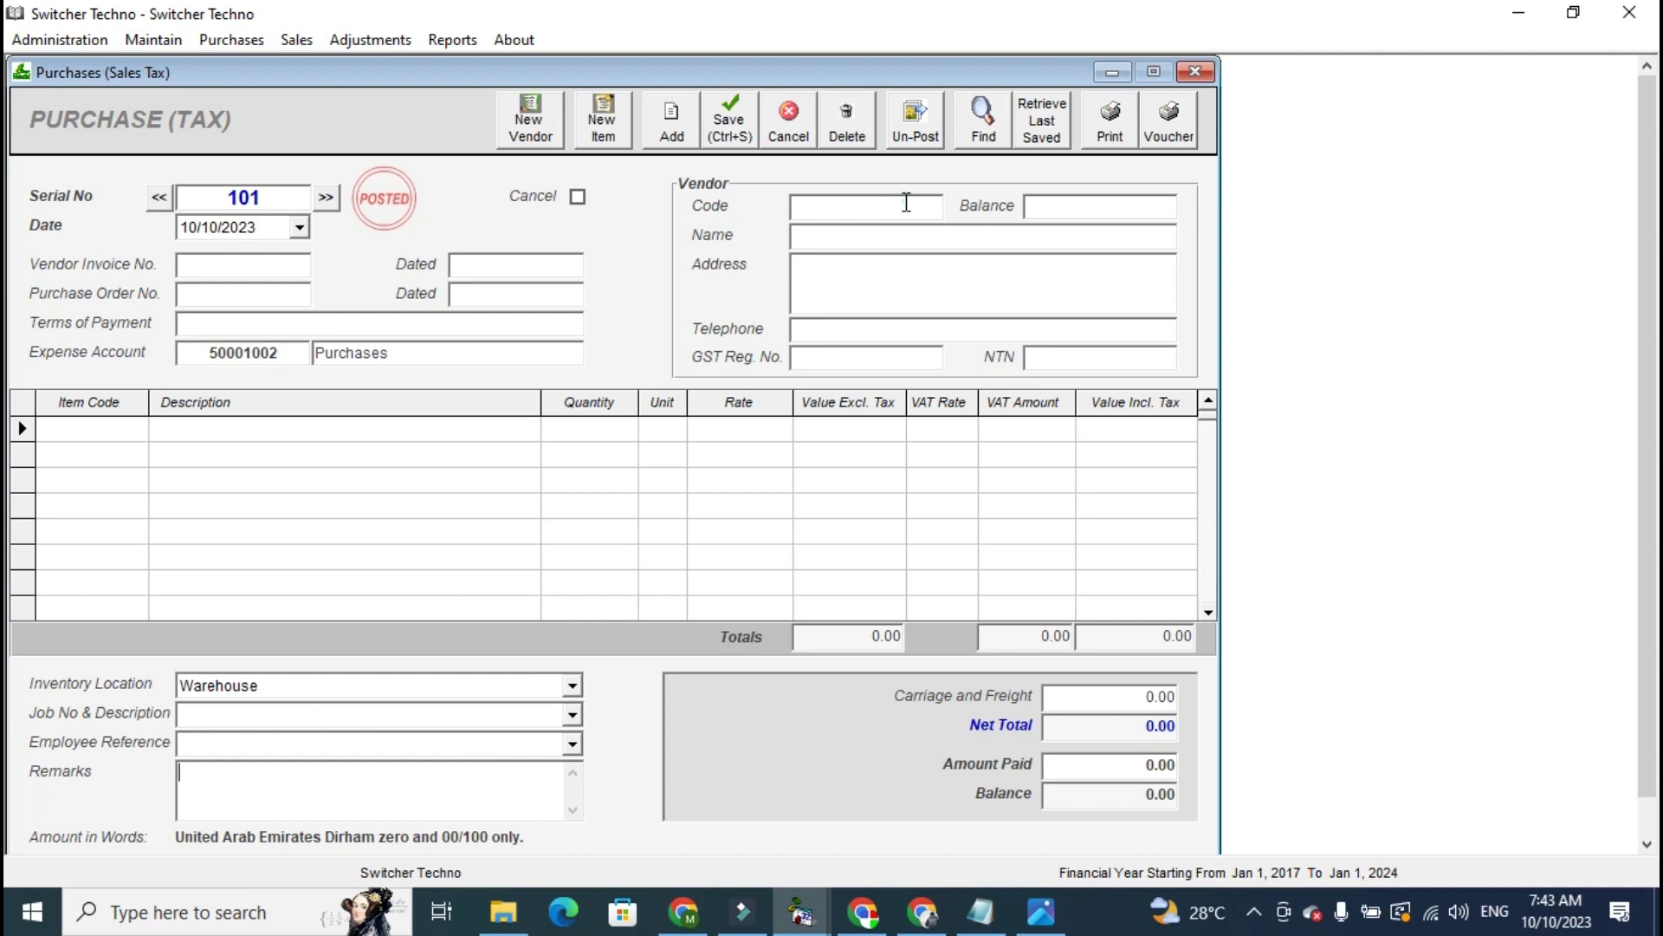
pyautogui.click(907, 202)
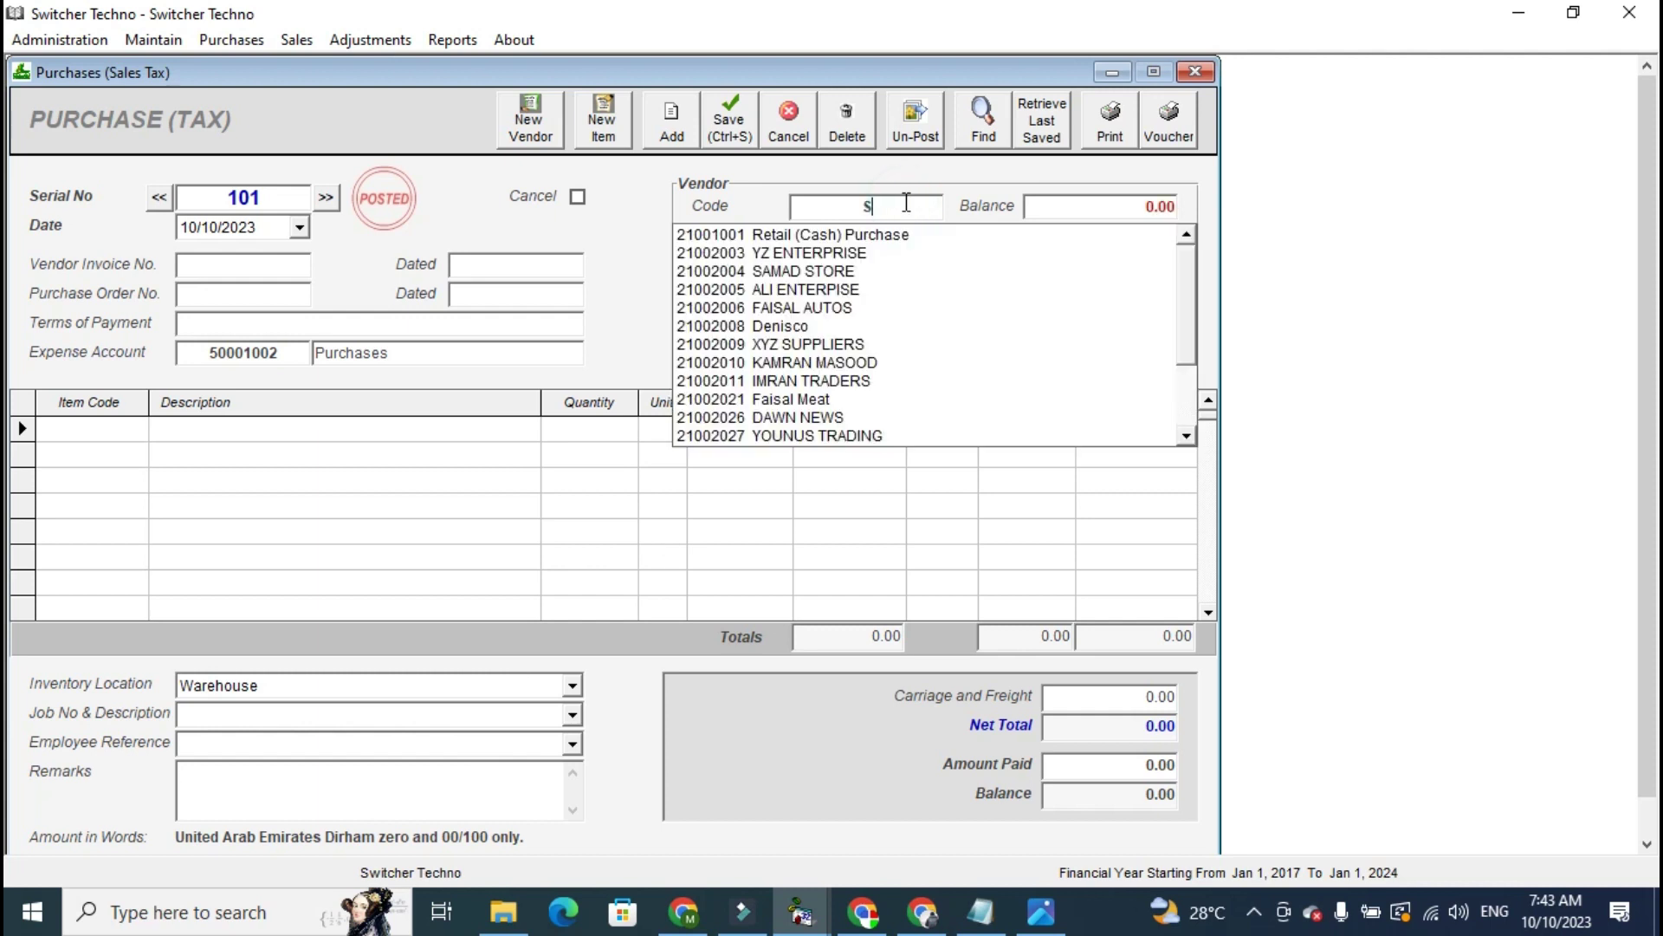
pyautogui.write('imran')
pyautogui.press('Down')
pyautogui.press('Return')
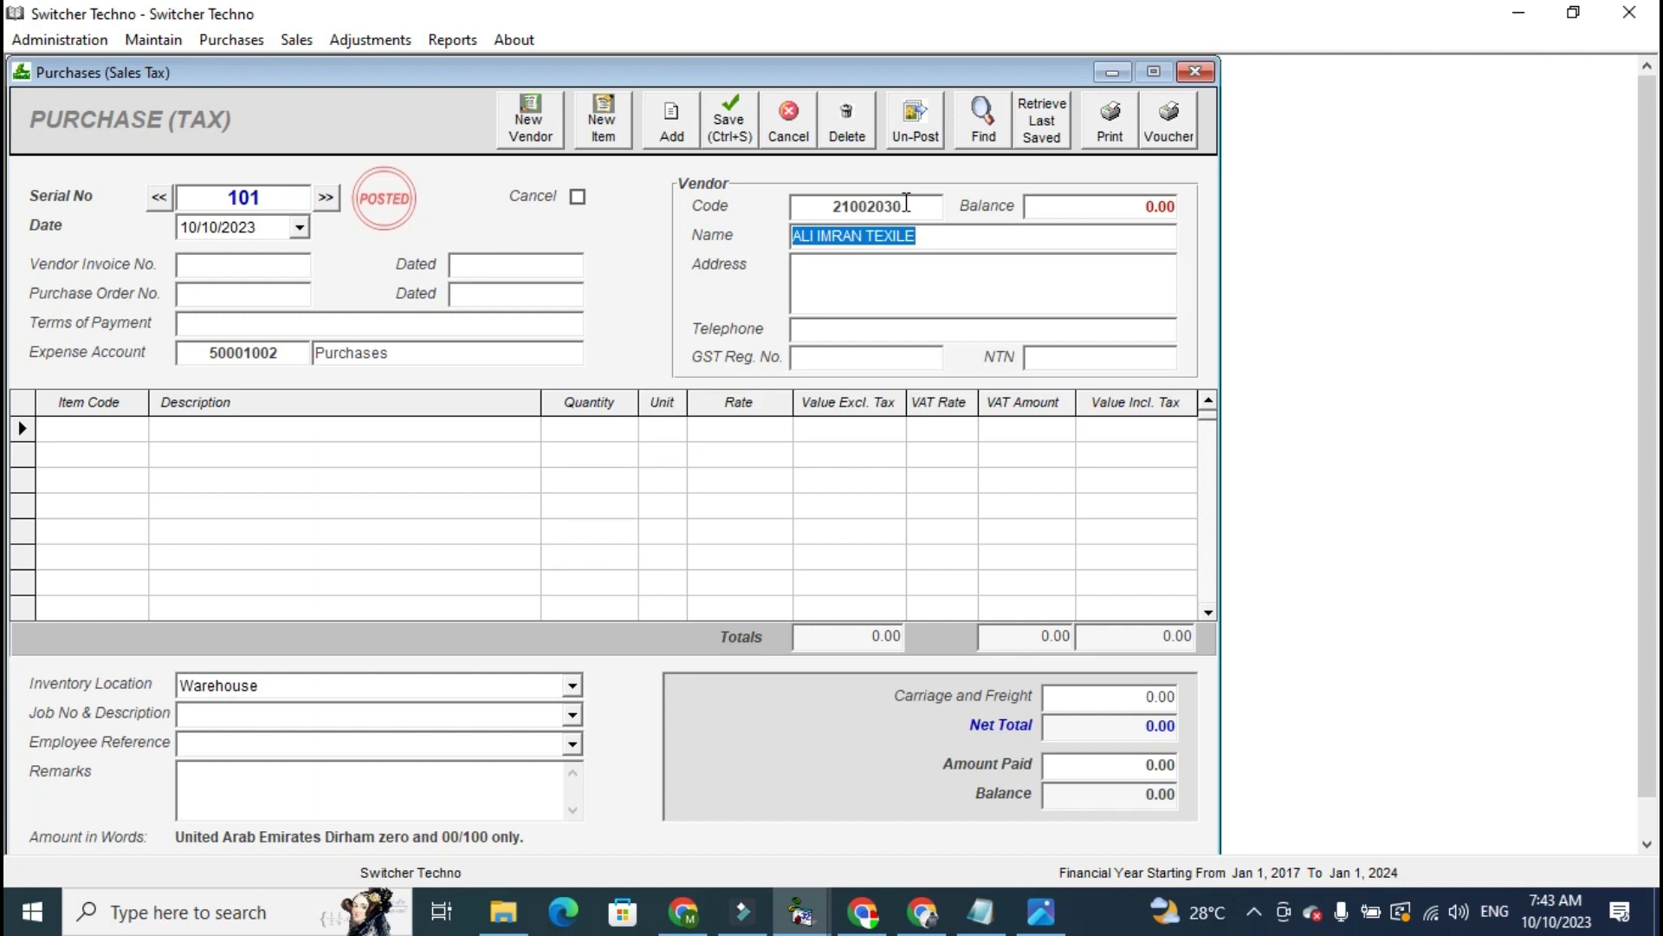
# Set the vendor invoice number to 92929 and add ENGINE PART as the bill's first item.
pyautogui.click(260, 264)
pyautogui.write('92929')
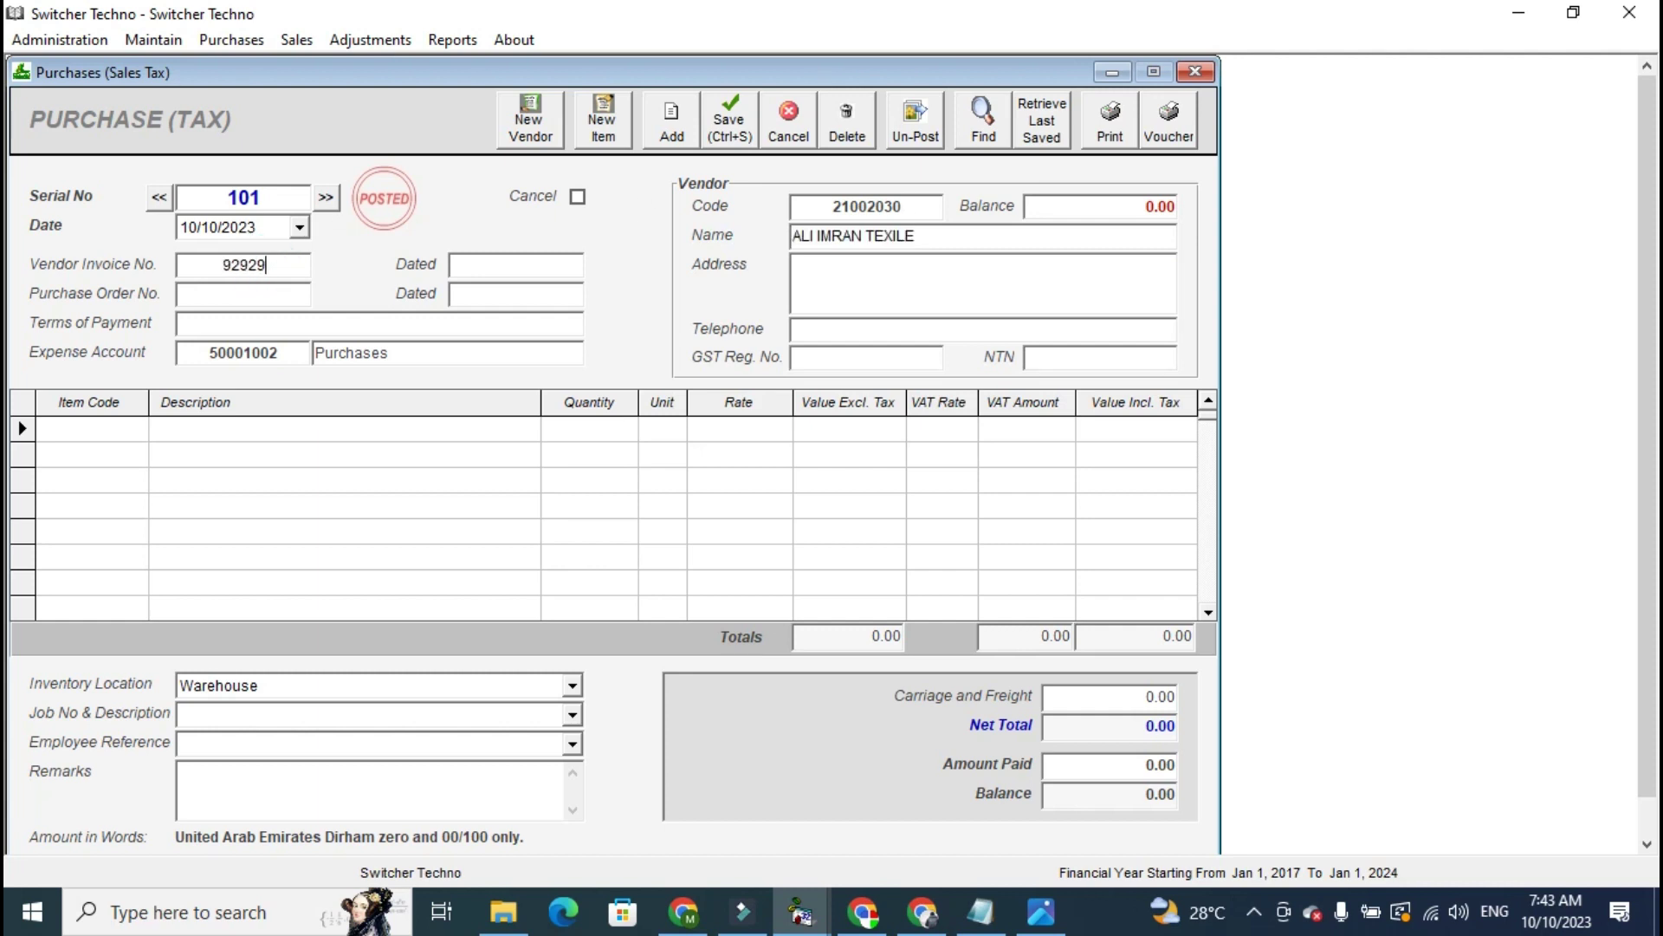
pyautogui.click(121, 428)
pyautogui.press('Return')
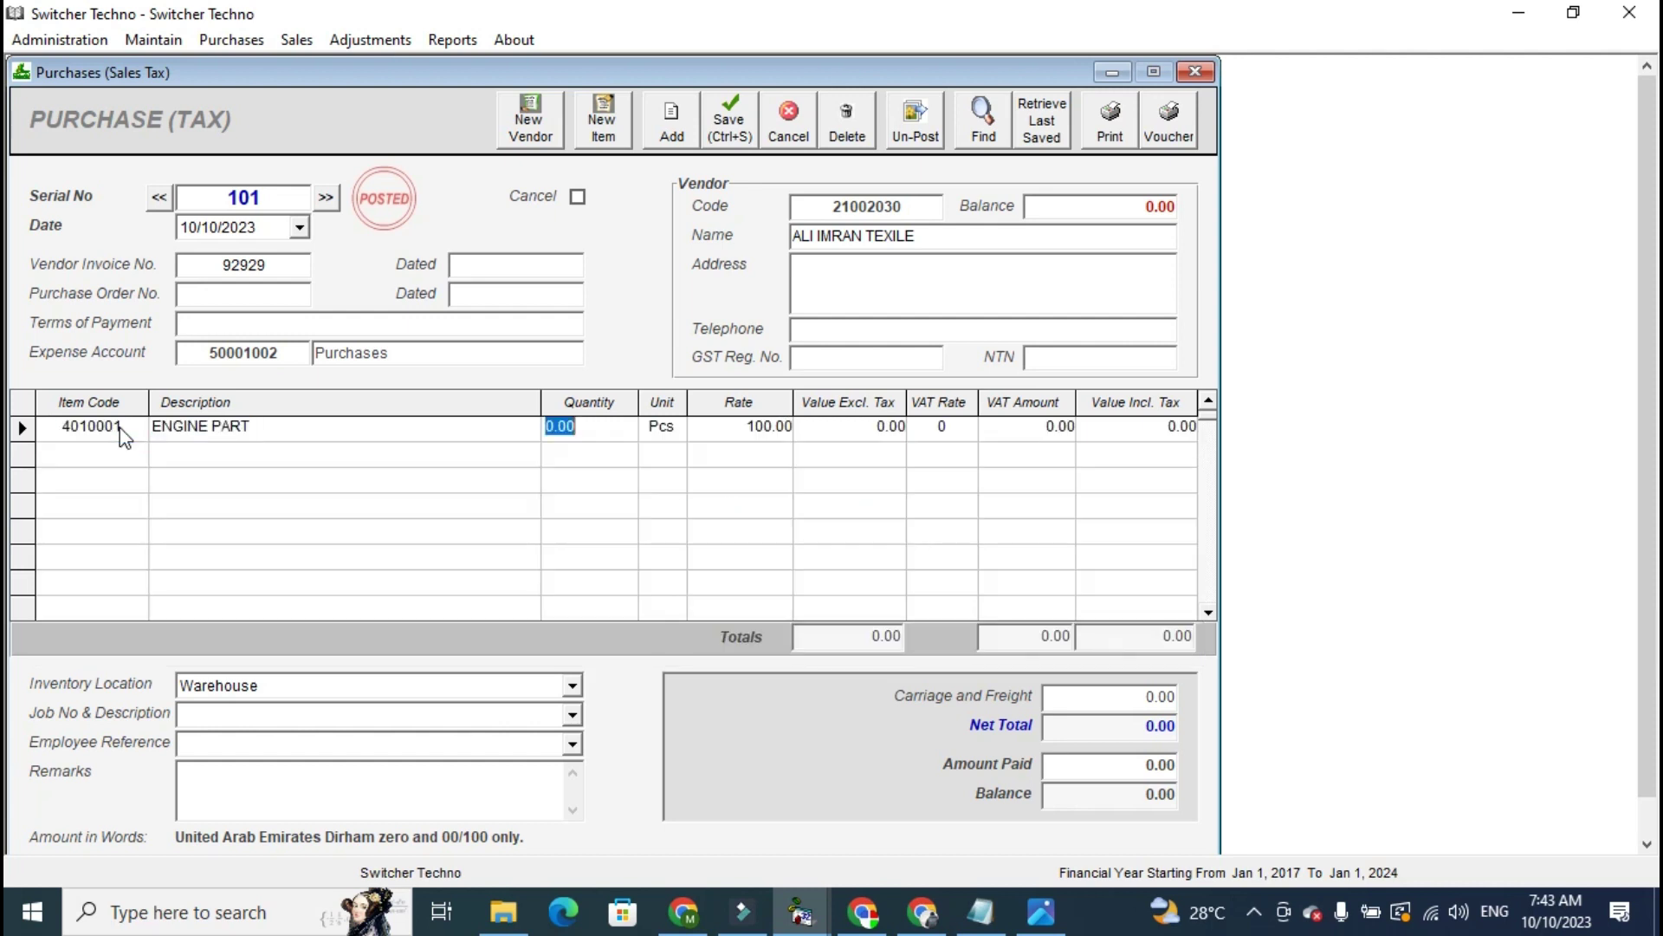
# Set the ENGINE PART line's quantity to 5 and VAT rate to 5, keeping the rate at 100.00.
pyautogui.write('5')
pyautogui.press('Return')
pyautogui.press('Return')
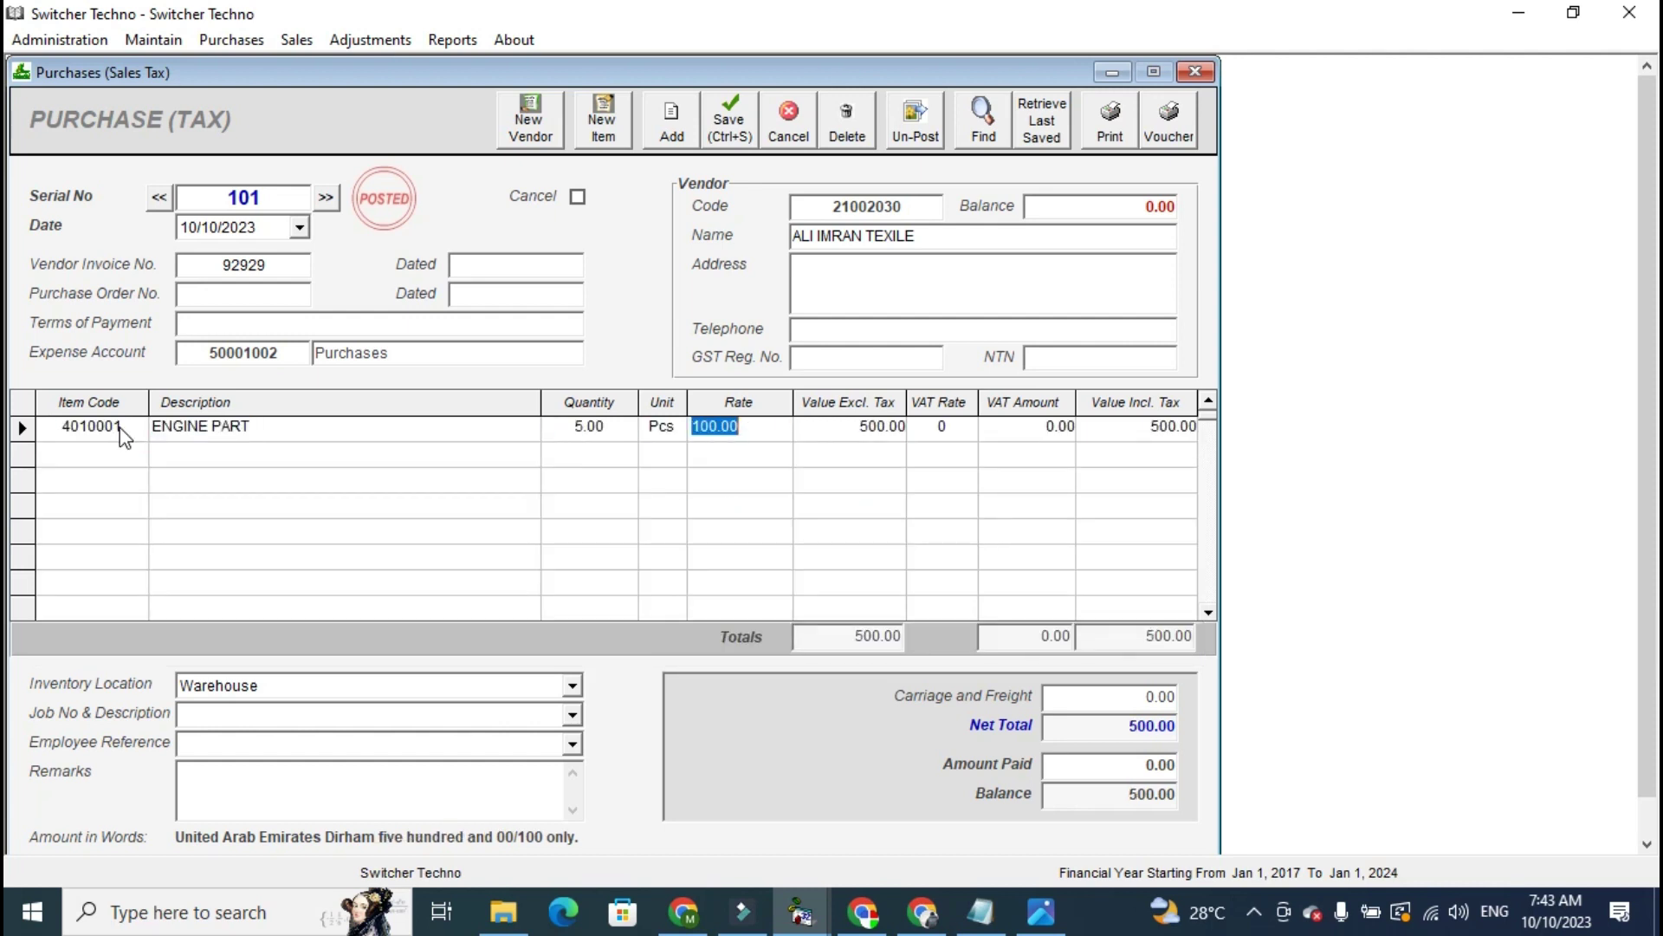
pyautogui.press('Return')
pyautogui.press('Return')
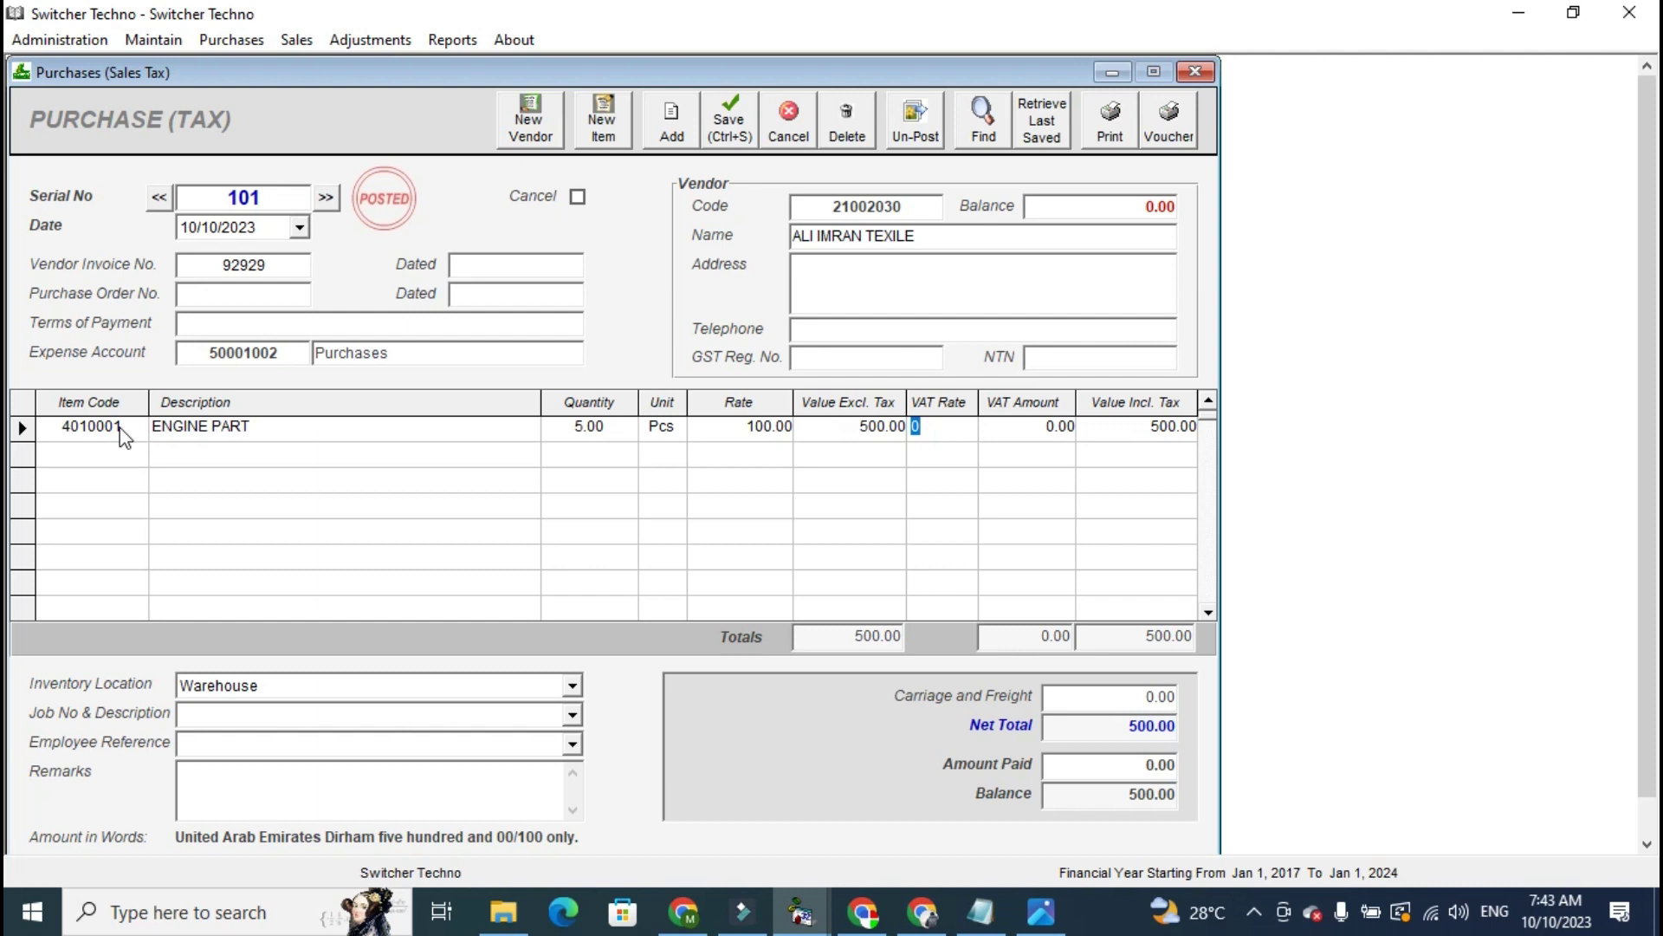
pyautogui.write('5')
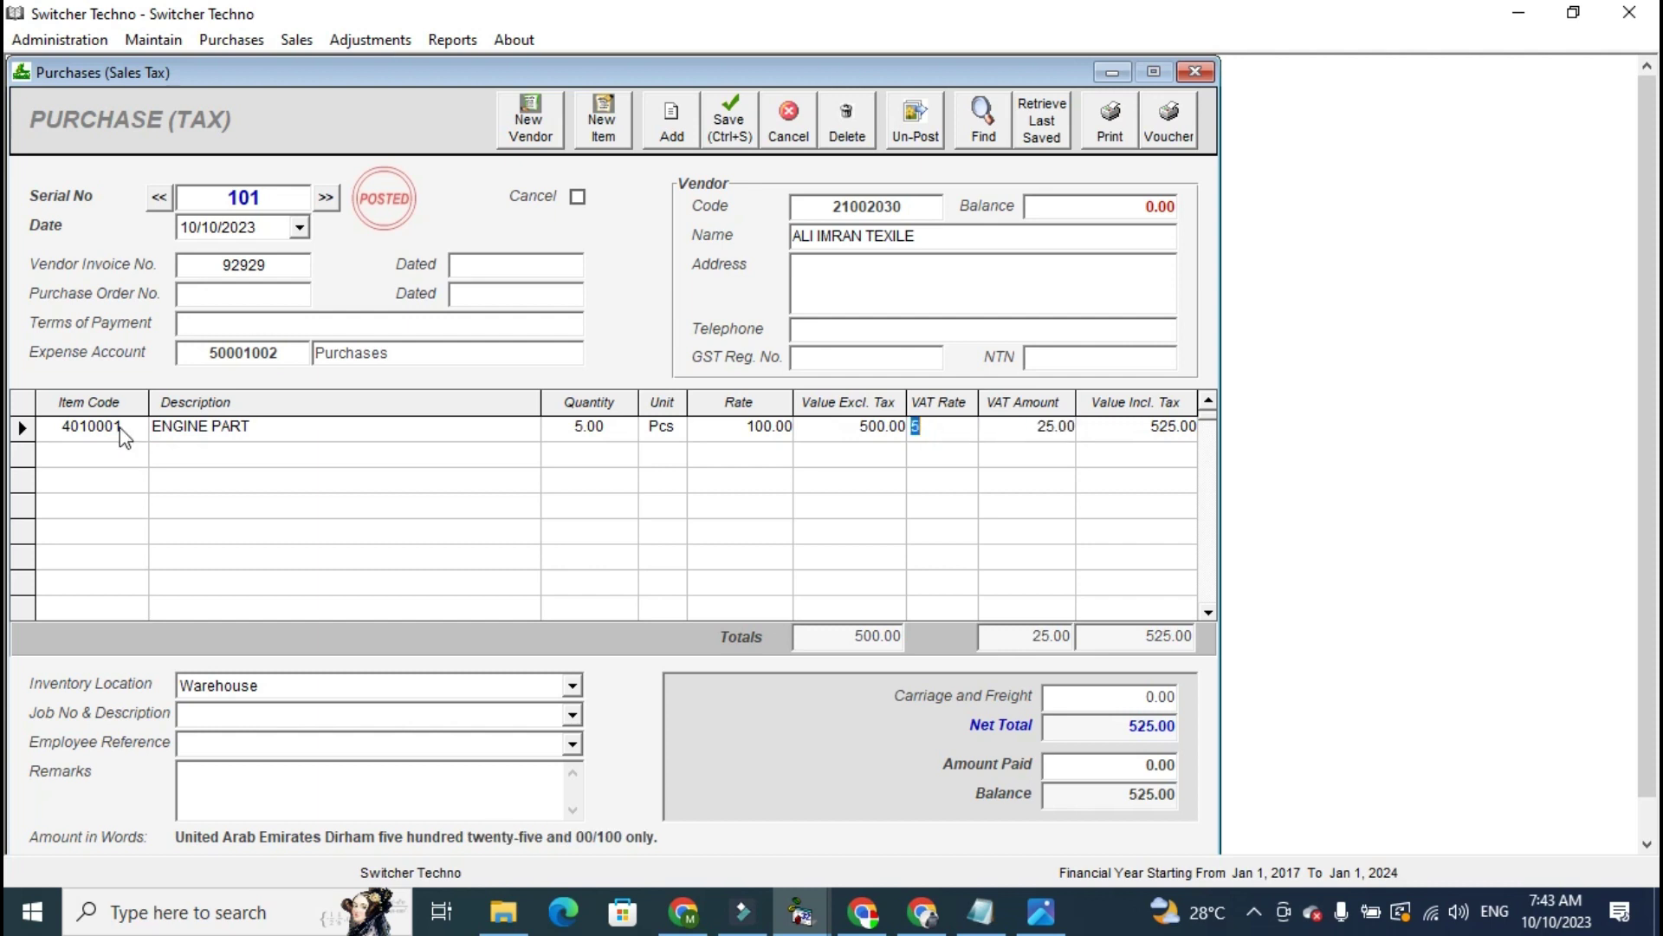
pyautogui.press('Return')
pyautogui.press('Return')
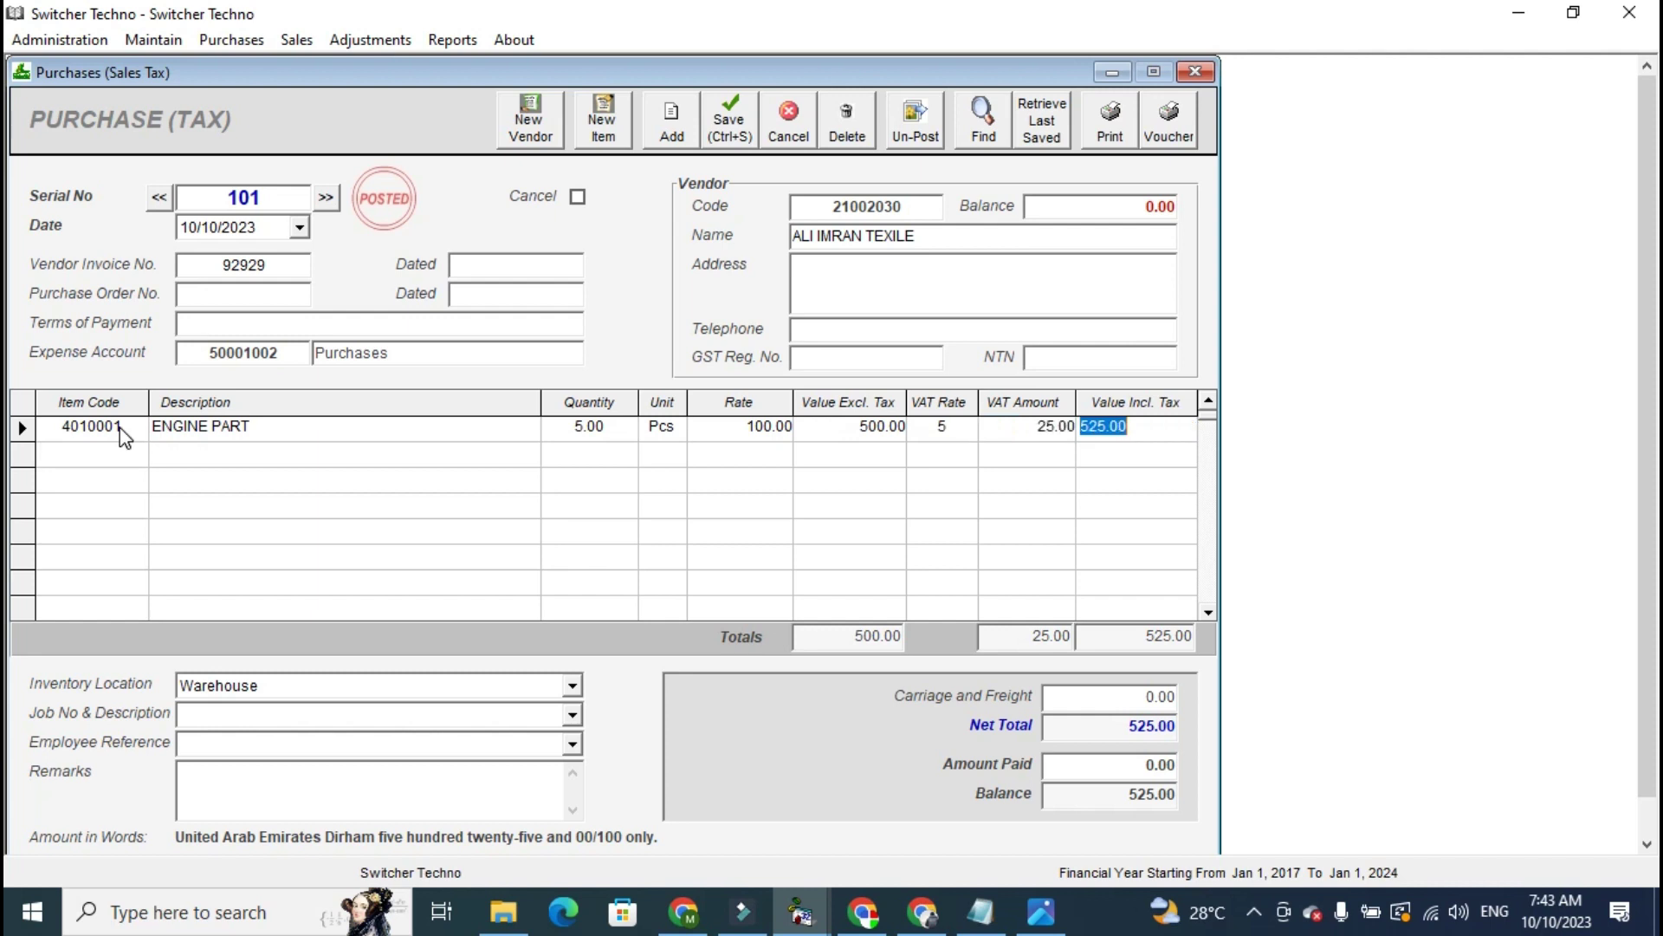
# Issue the purchase bill with amount paid left at 0.00, then dismiss the printer selection and close the invoice preview.
pyautogui.click(1118, 765)
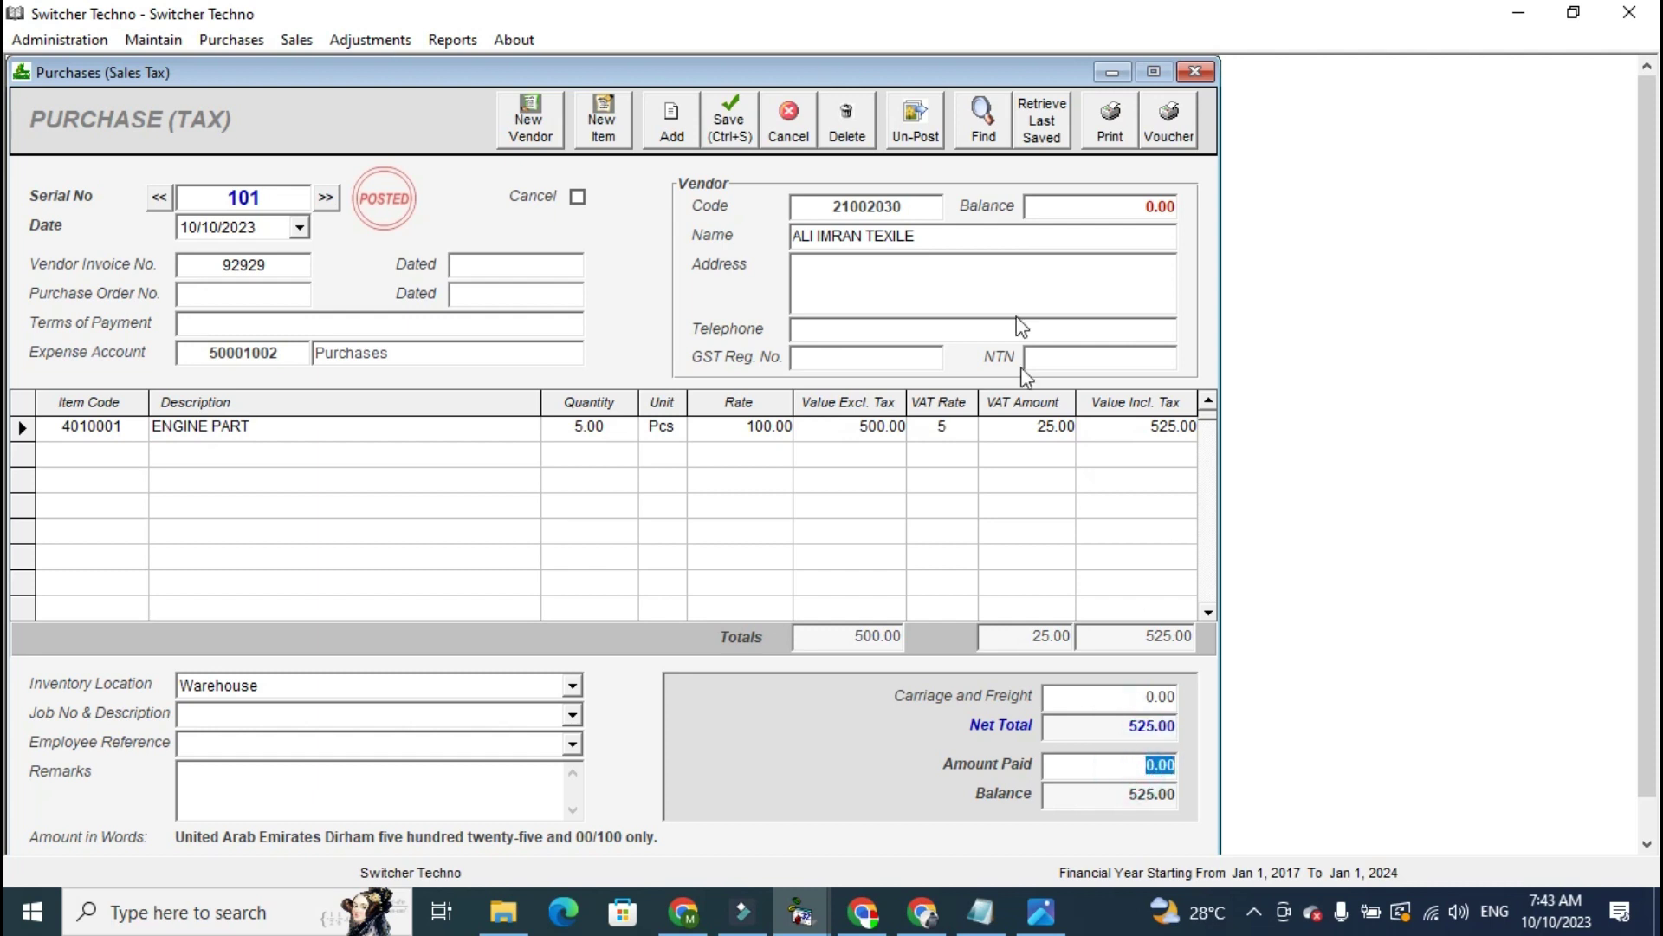
pyautogui.click(1094, 143)
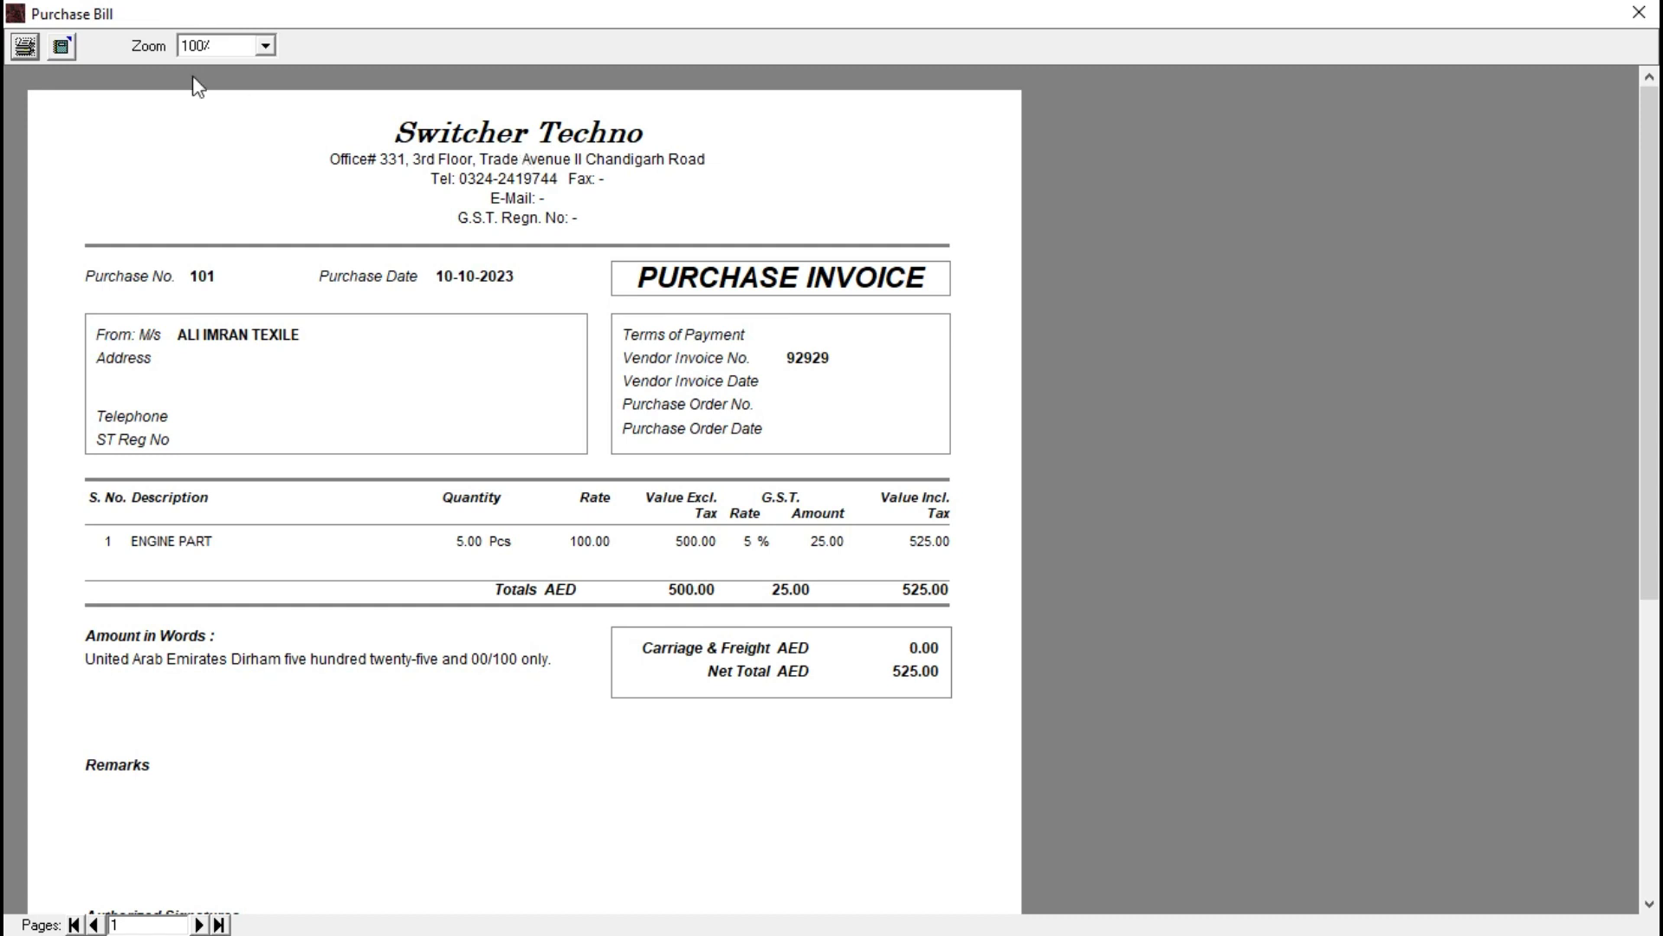
pyautogui.click(35, 50)
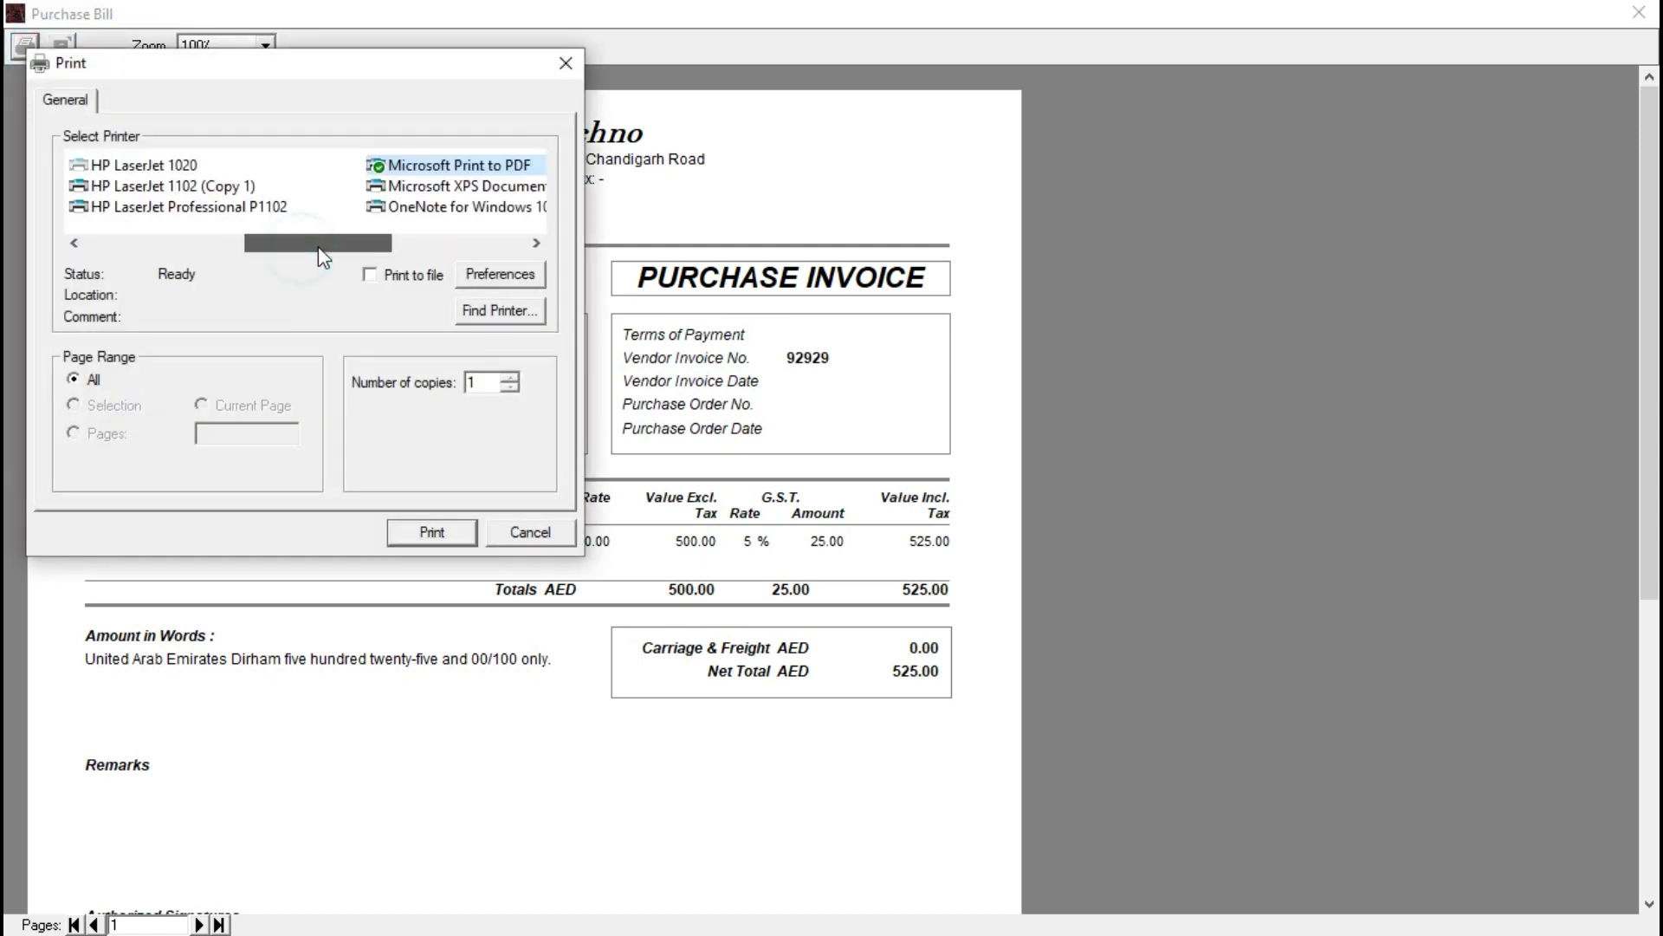
pyautogui.click(518, 525)
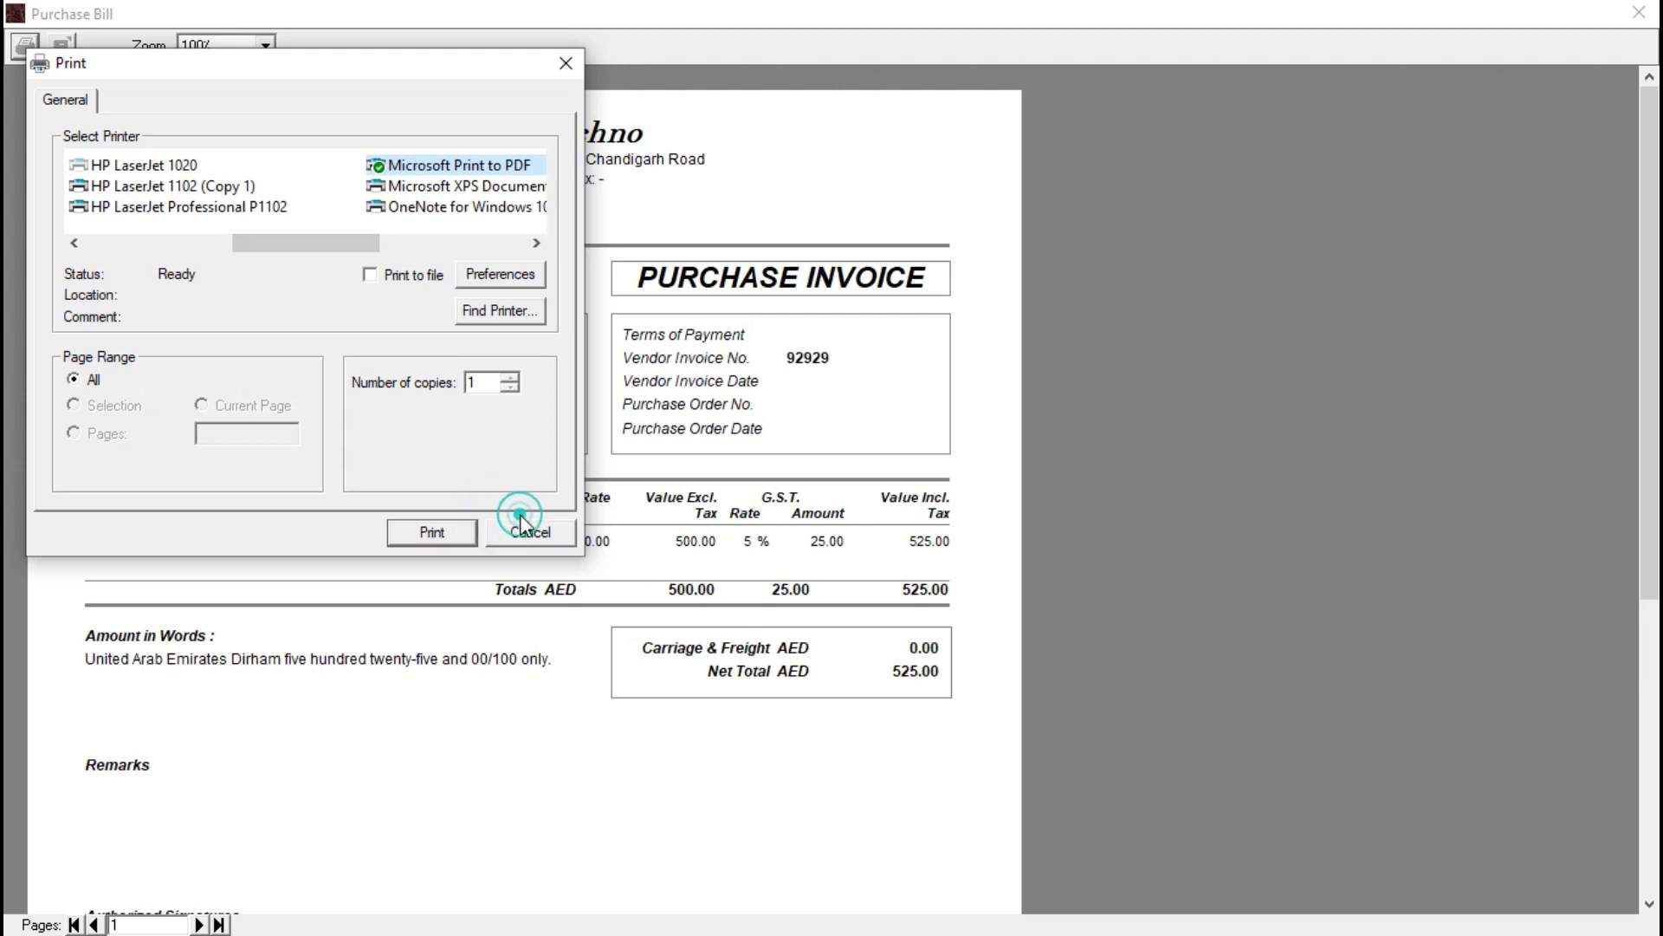
pyautogui.click(1639, 12)
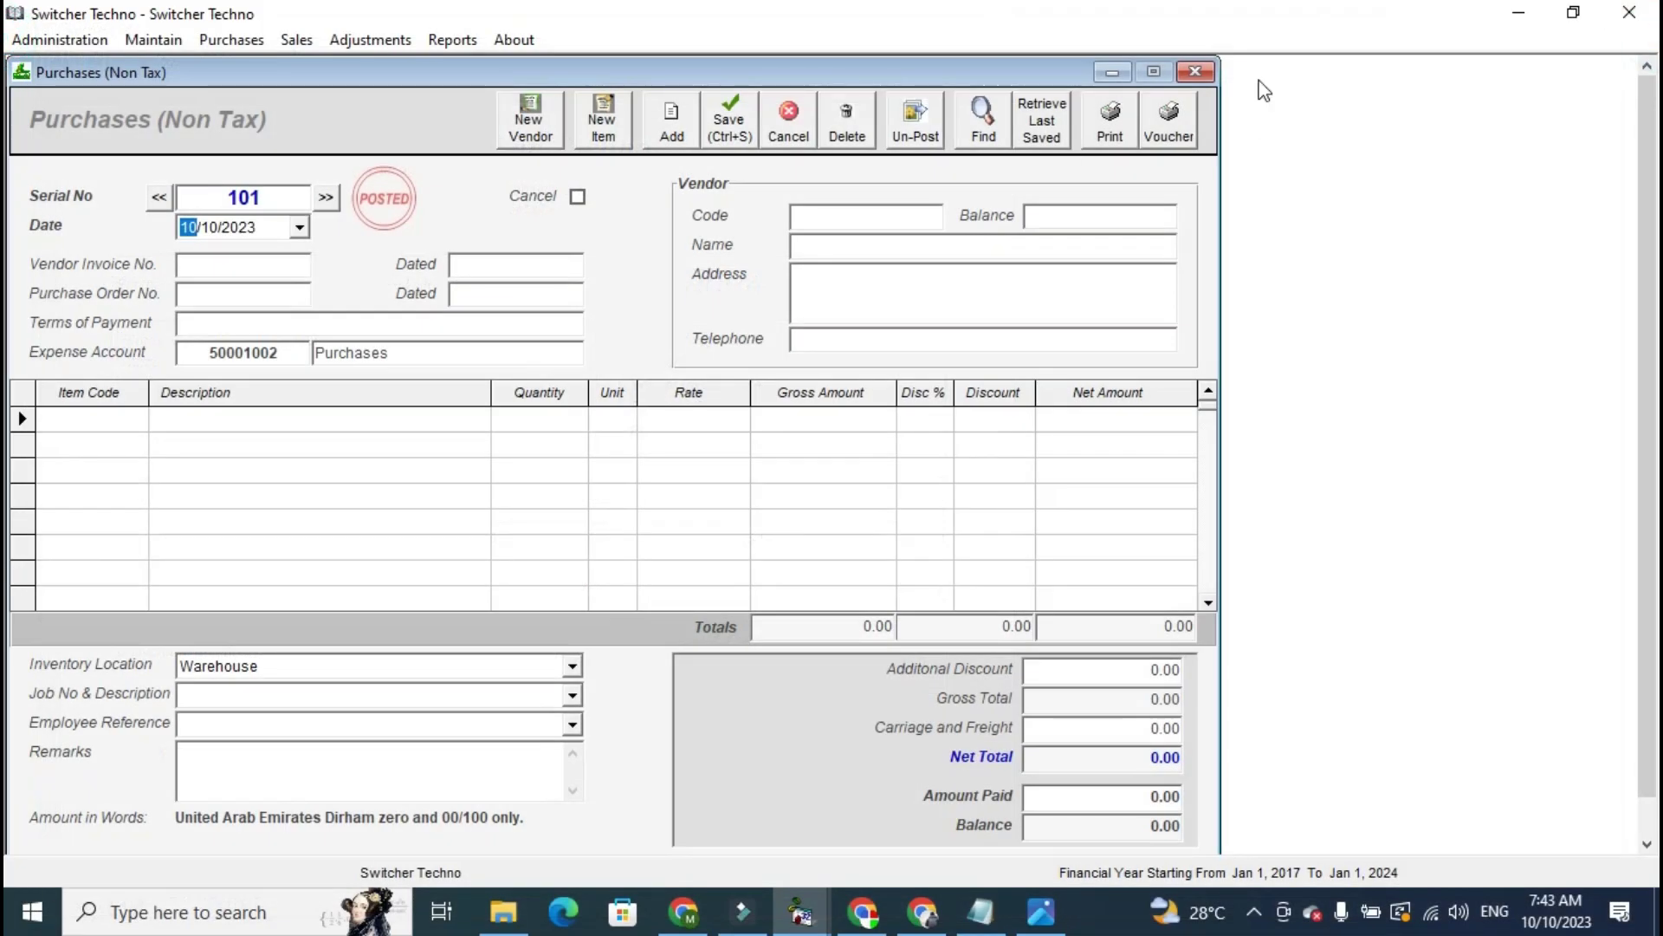
# Close the non-tax purchase form, open a VAT sales bill and choose its customer from a search for a.
pyautogui.click(1196, 71)
pyautogui.click(706, 735)
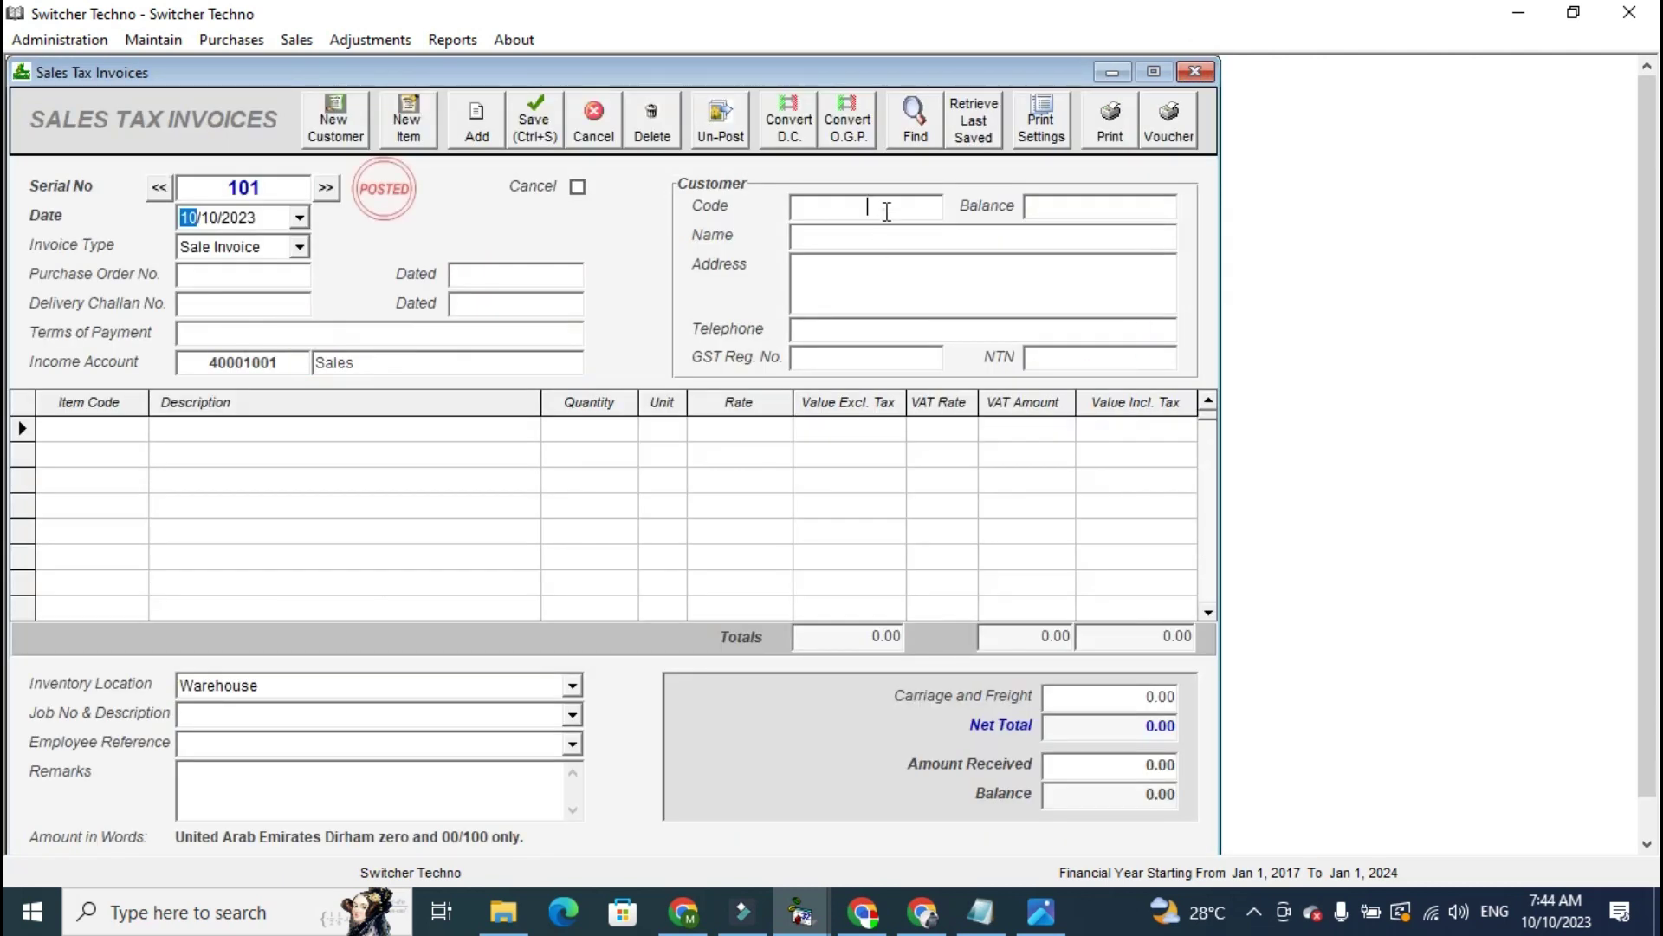
pyautogui.click(887, 212)
pyautogui.write('a')
pyautogui.press('Down')
pyautogui.press('Down')
pyautogui.press('Down')
pyautogui.press('Return')
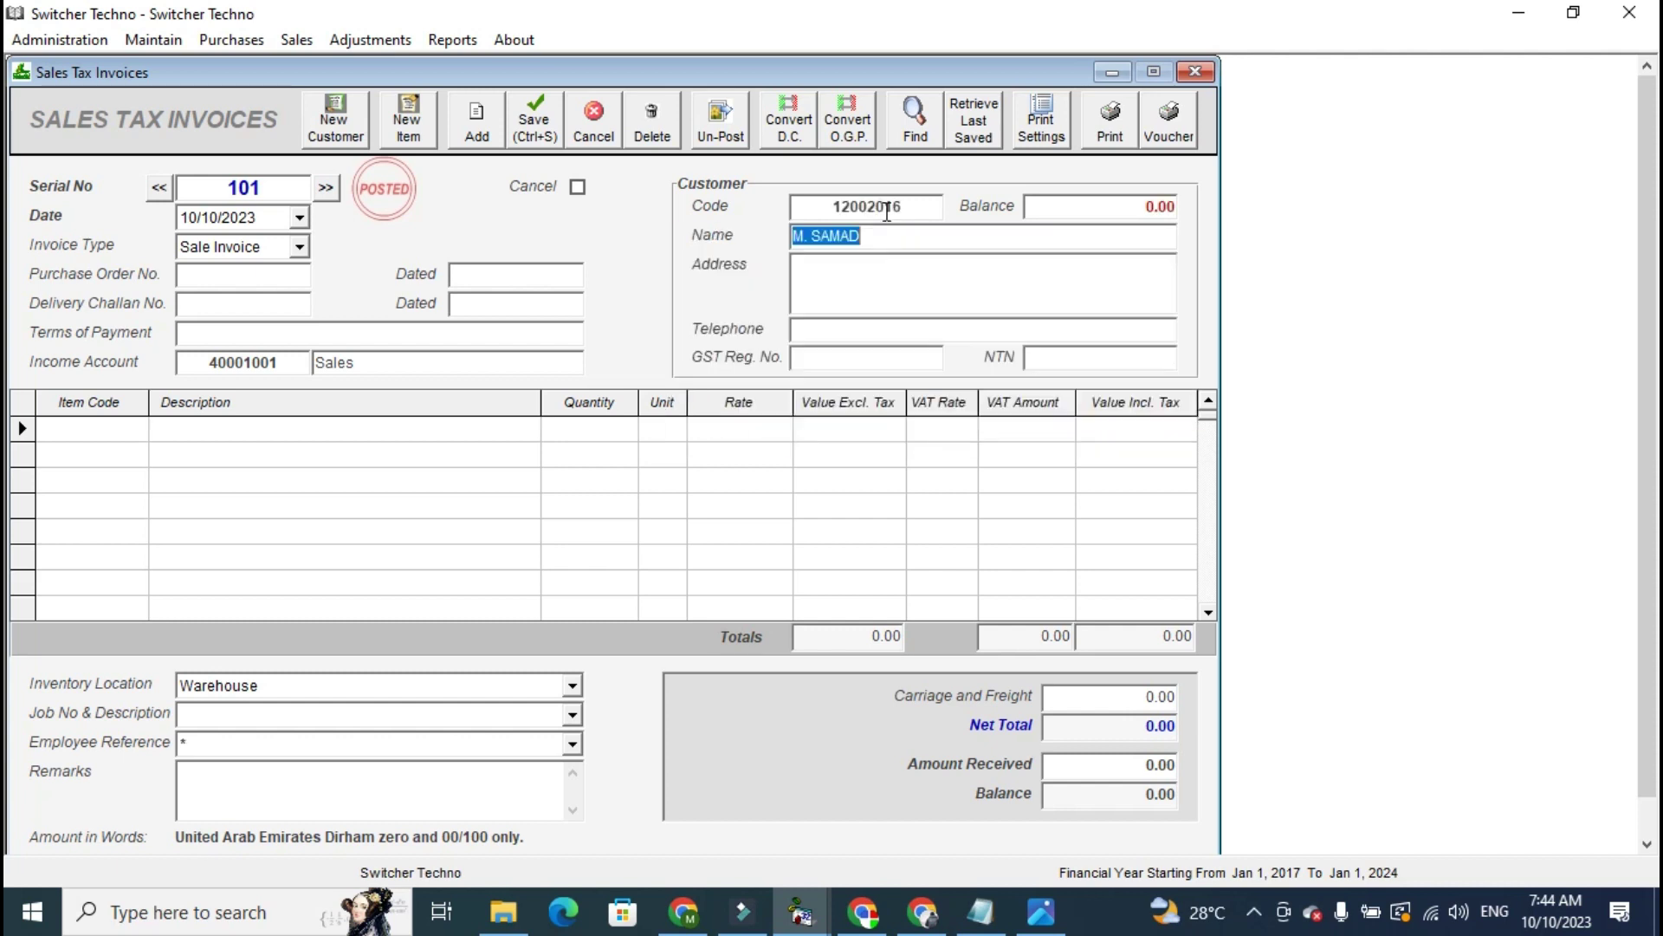
# Add ENGINE PART to the sales tax invoice with quantity 2, rate 120.00 and VAT rate 5.
pyautogui.click(69, 432)
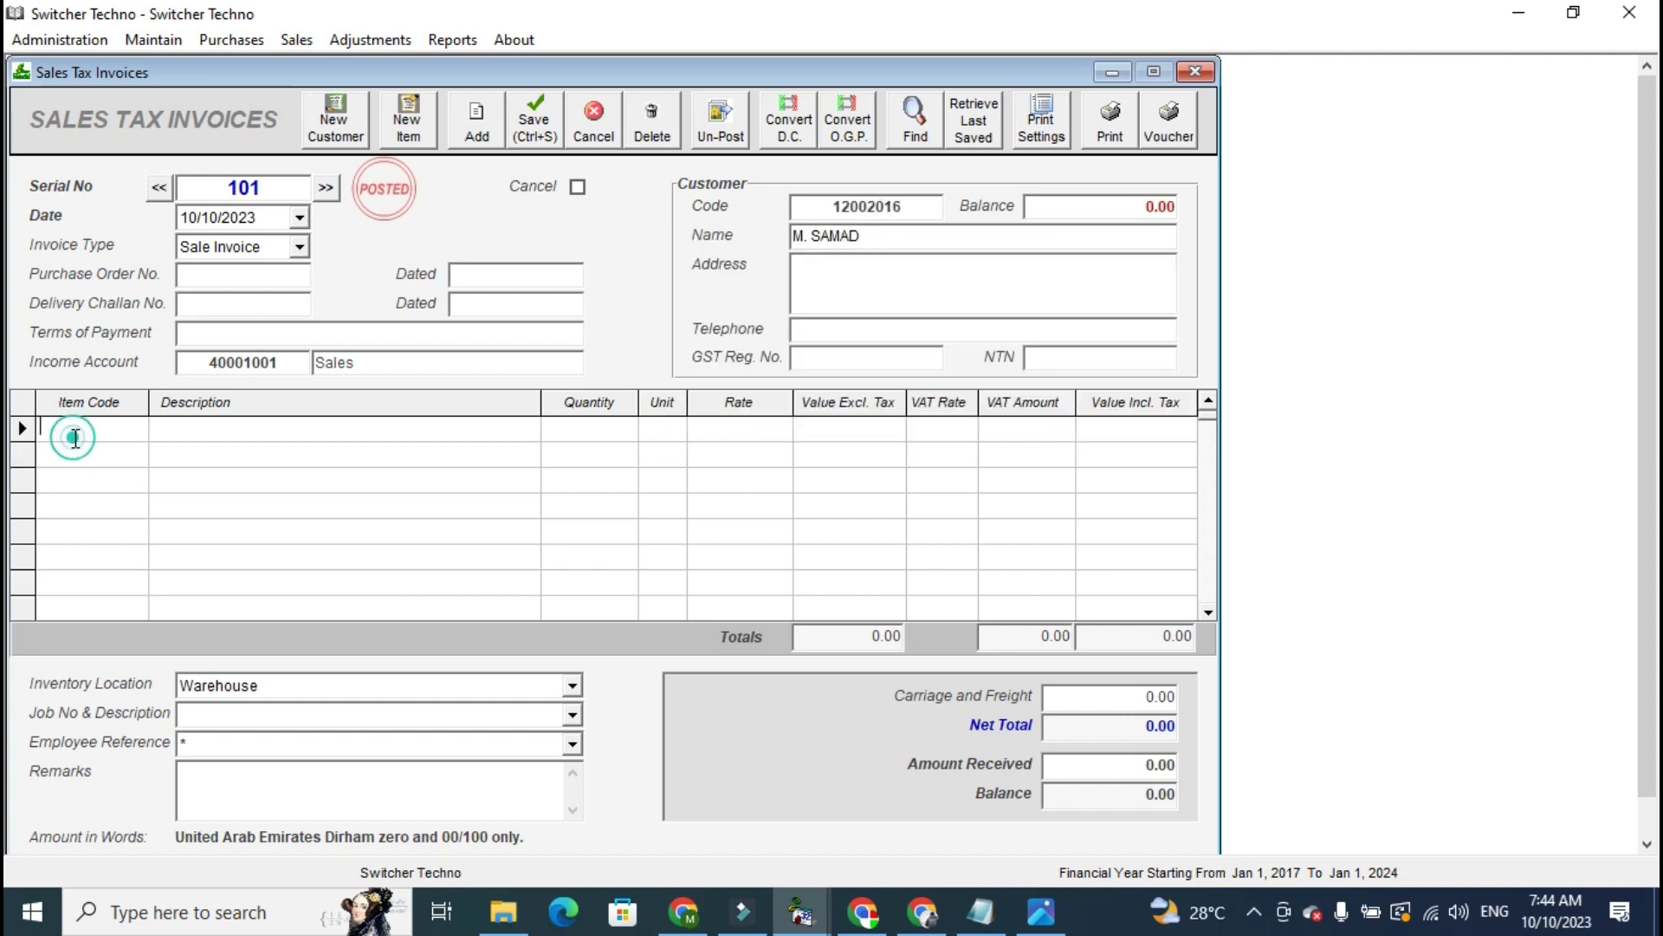
pyautogui.write('a')
pyautogui.press('Down')
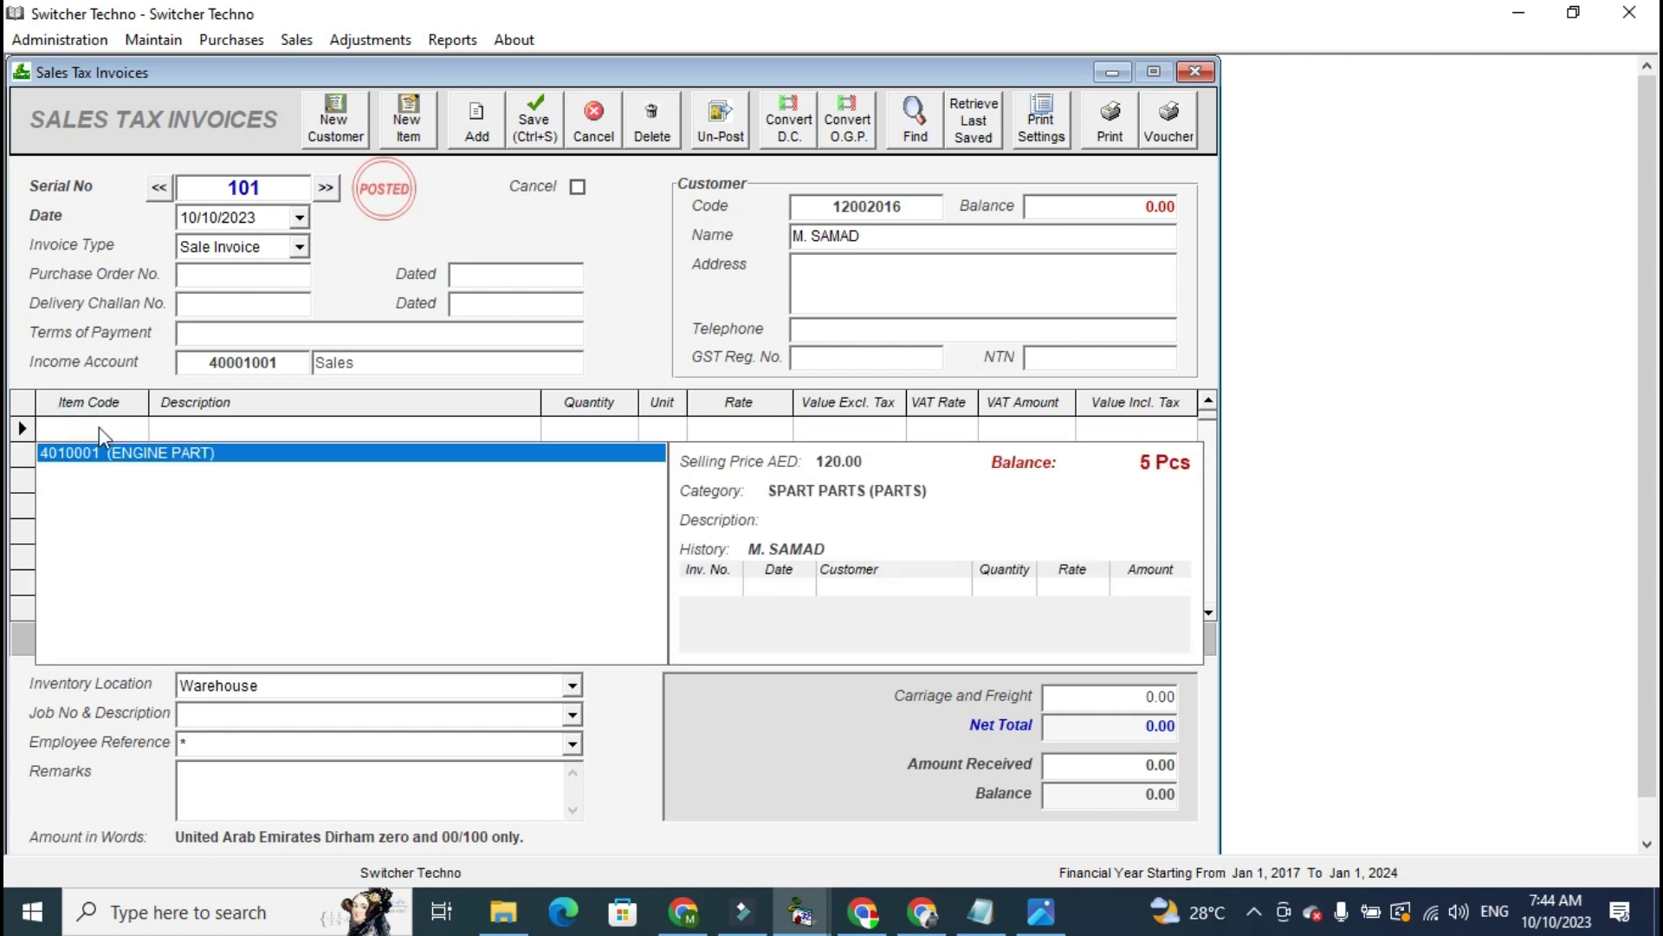
pyautogui.press('Return')
pyautogui.write('2')
pyautogui.press('Return')
pyautogui.press('Return')
pyautogui.press('Return')
pyautogui.write('5')
pyautogui.press('Return')
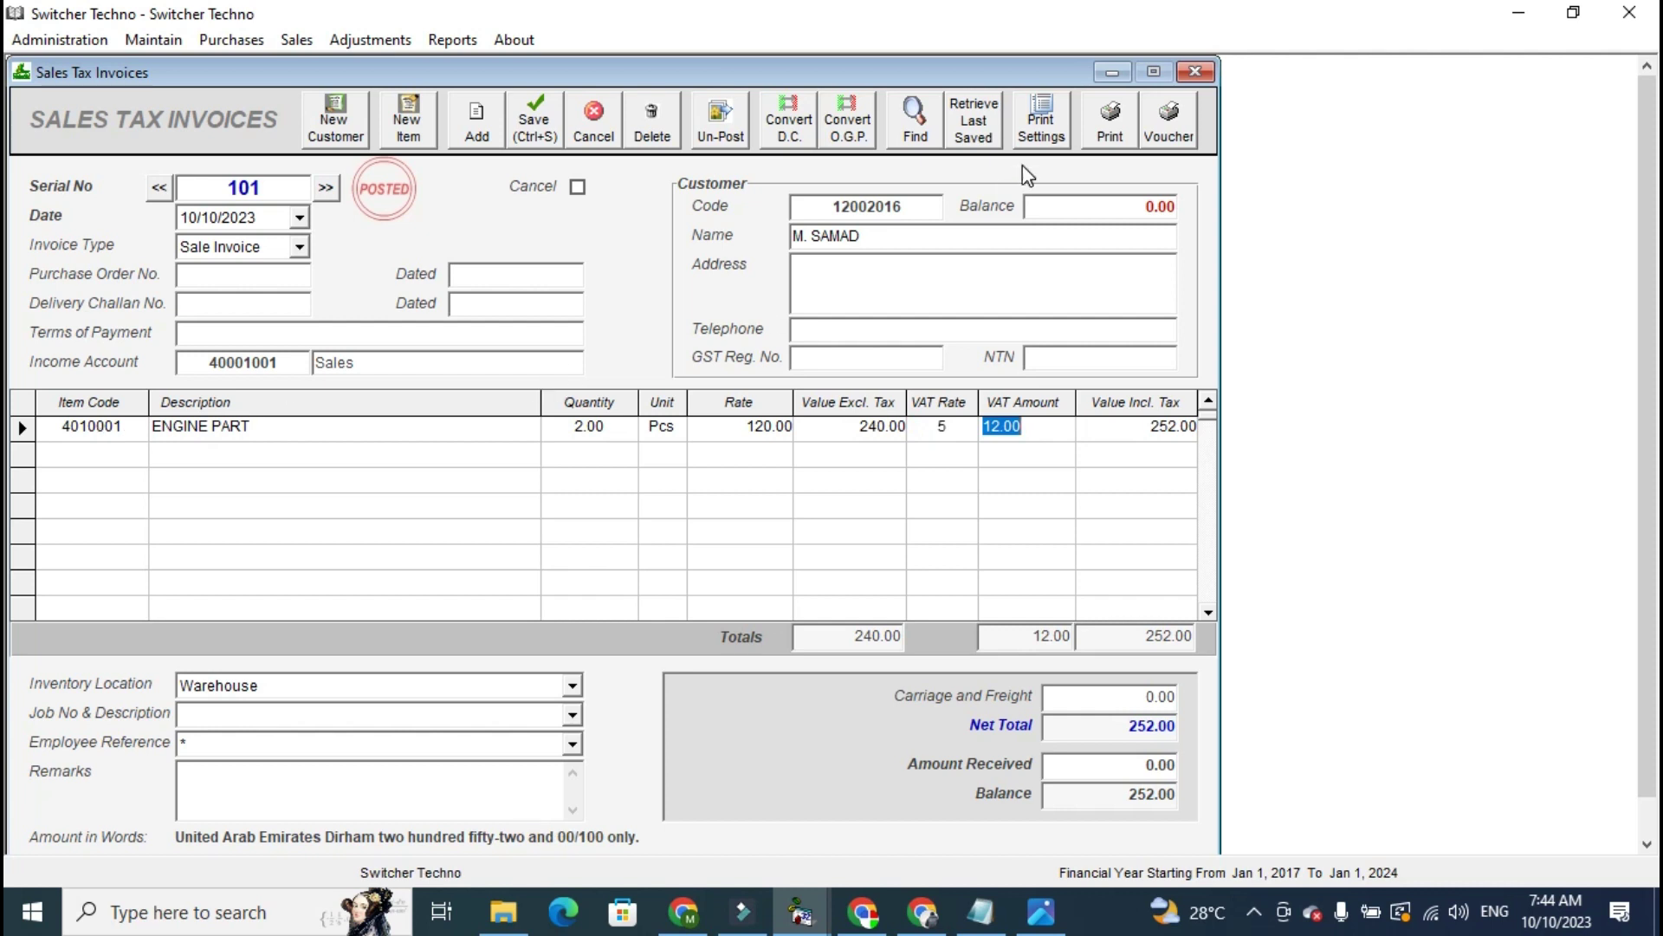
# Leave the amount received at 0.00, issue the sales tax invoice and close its print preview.
pyautogui.click(1126, 712)
pyautogui.click(1121, 740)
pyautogui.click(1128, 760)
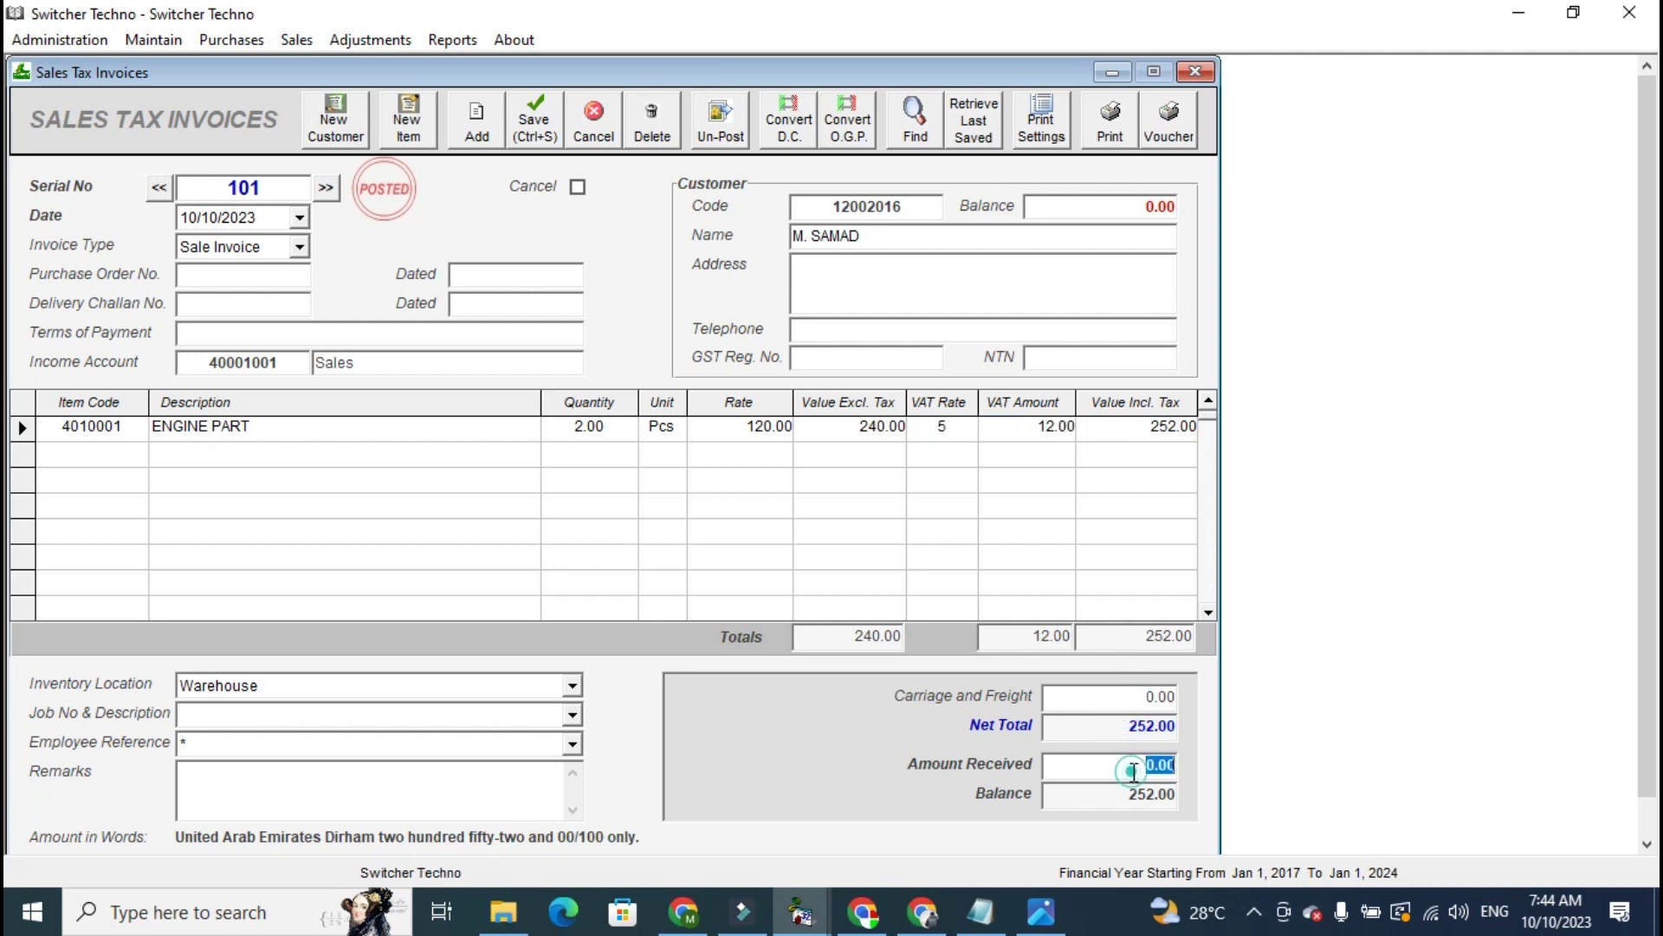
pyautogui.click(1119, 147)
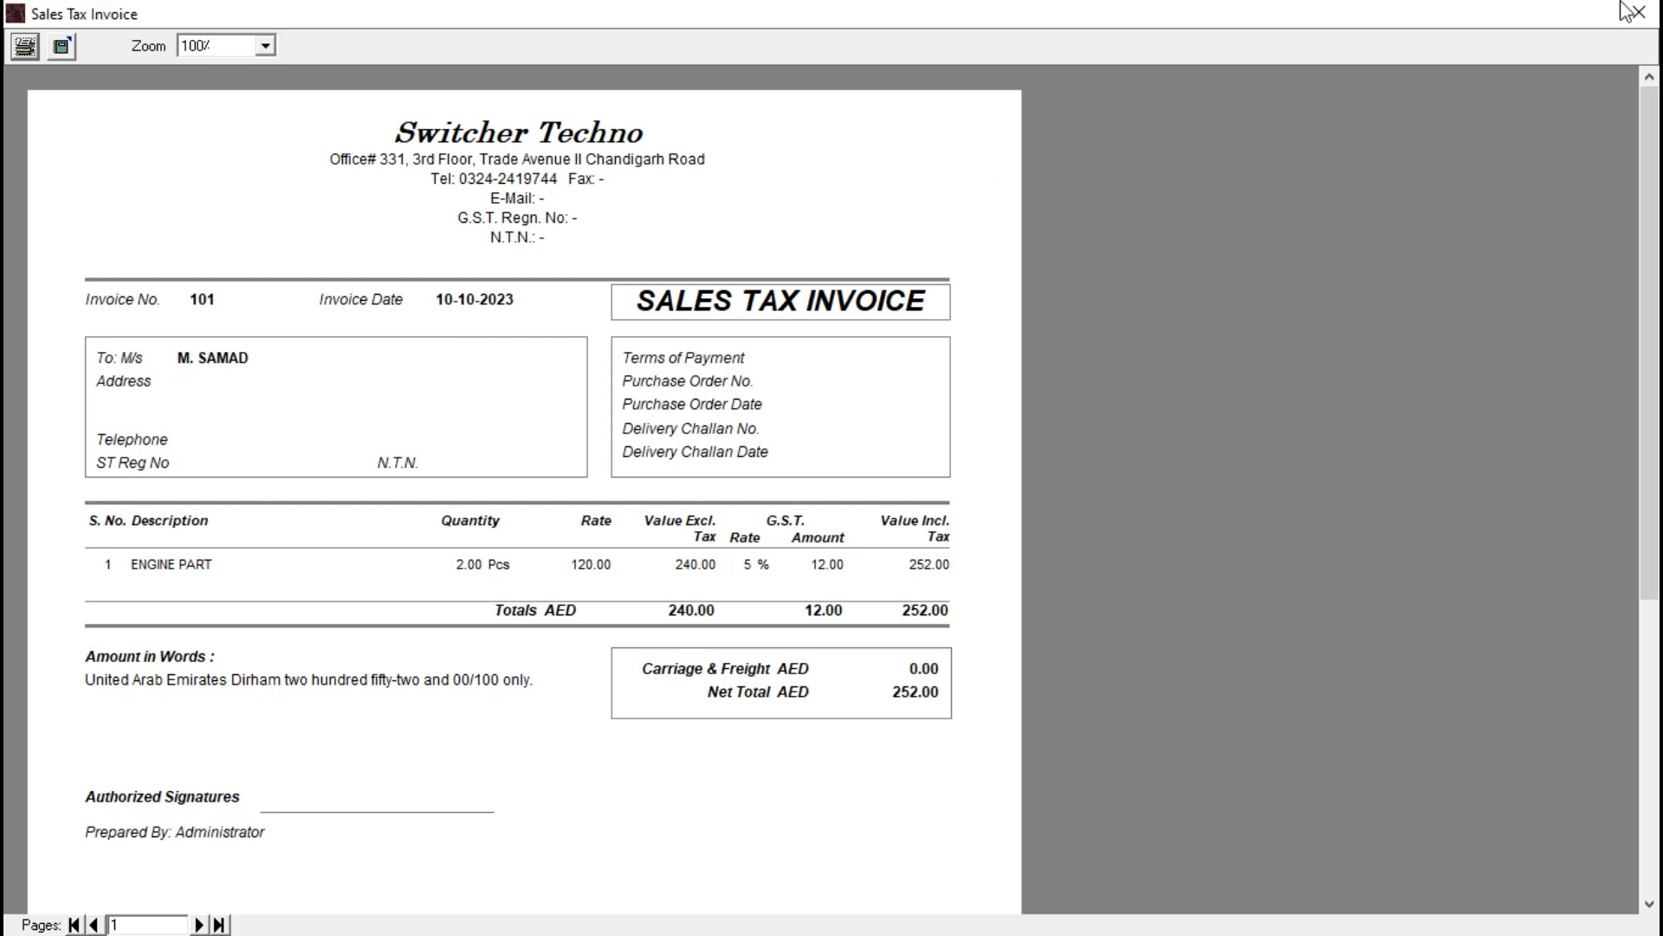
pyautogui.click(1639, 12)
# Open the account ledgers viewer, find the invoiced customer's account by name and display its ledger.
pyautogui.click(465, 41)
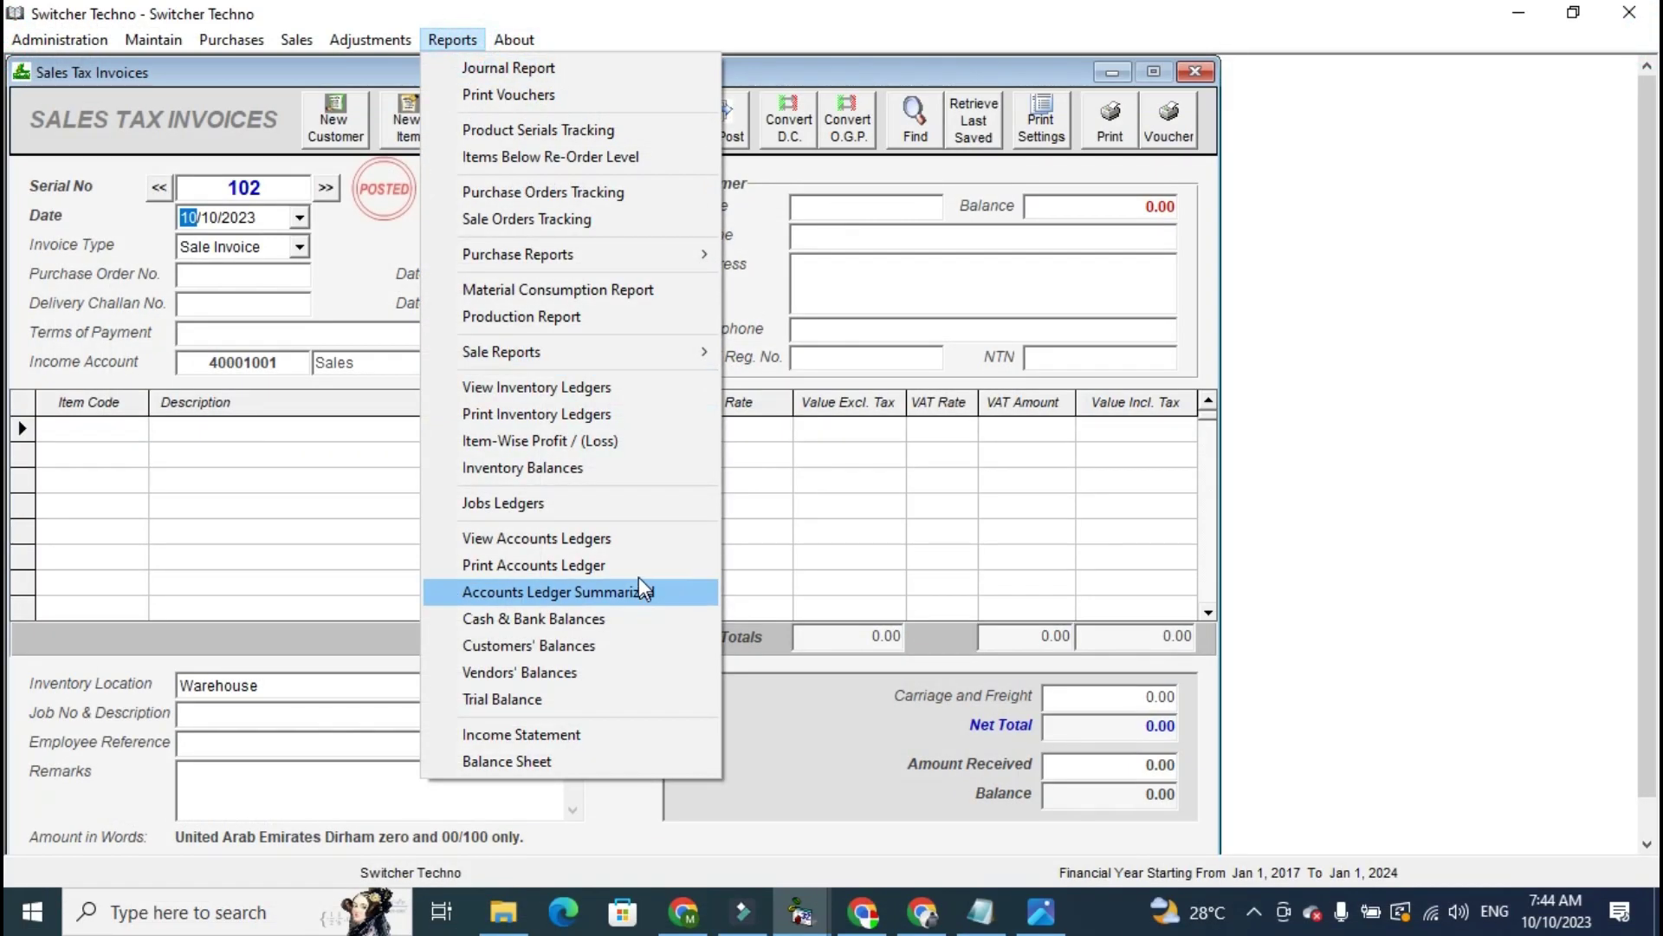
pyautogui.click(636, 540)
pyautogui.write('SAMA')
pyautogui.press('Down')
pyautogui.press('Return')
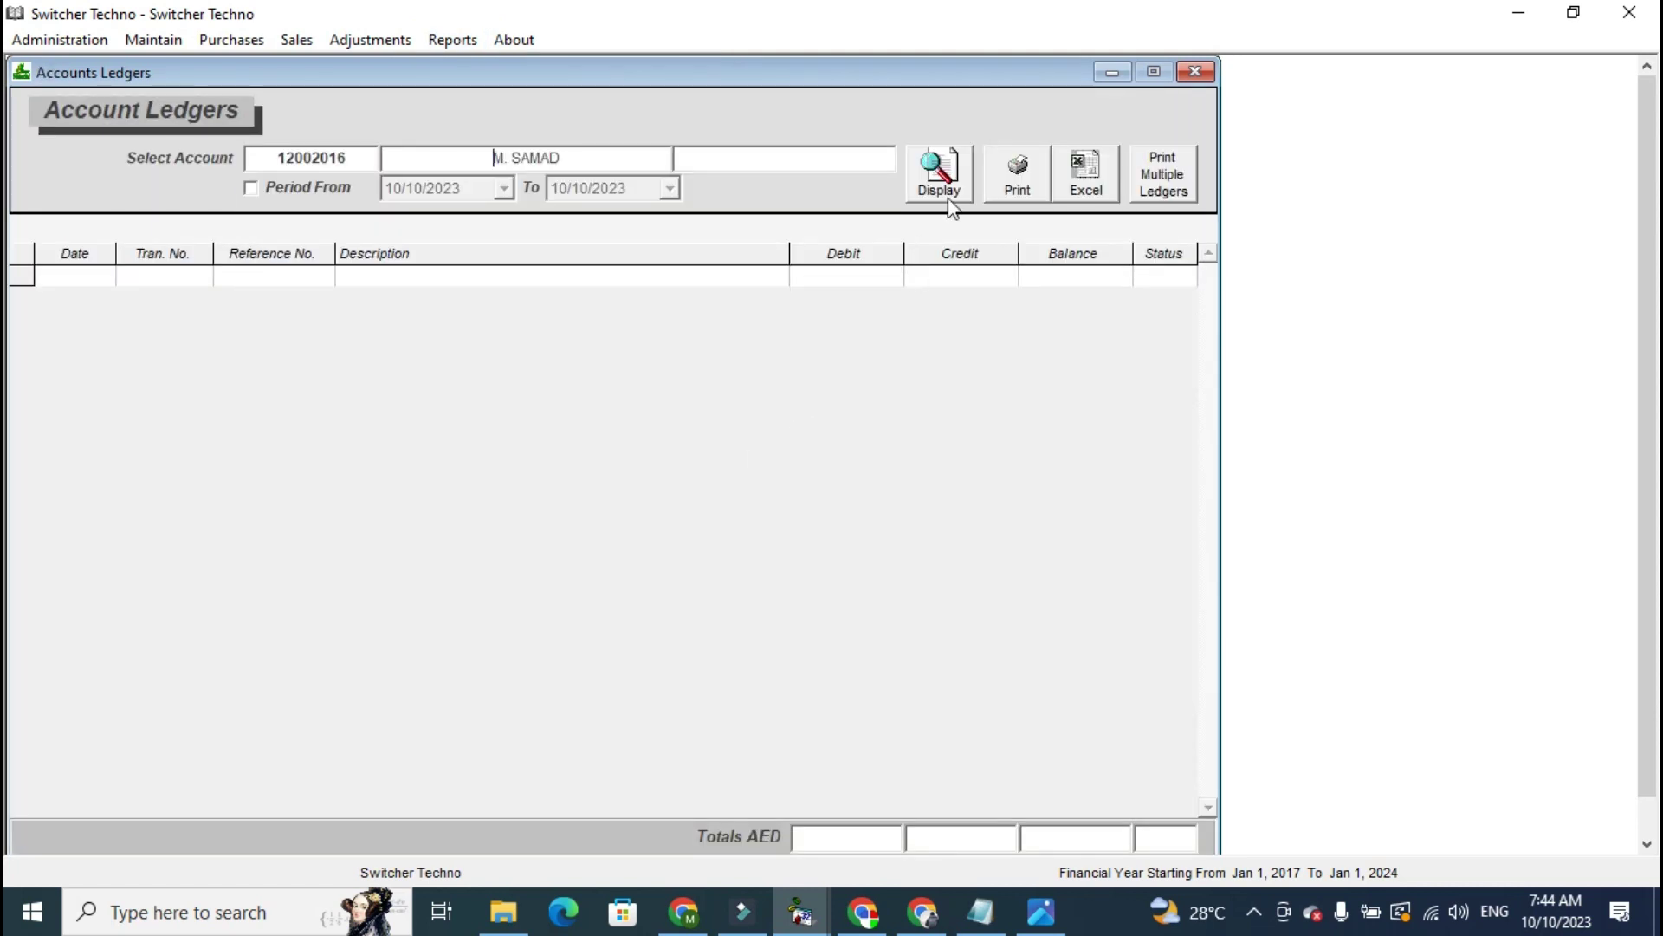
pyautogui.click(939, 173)
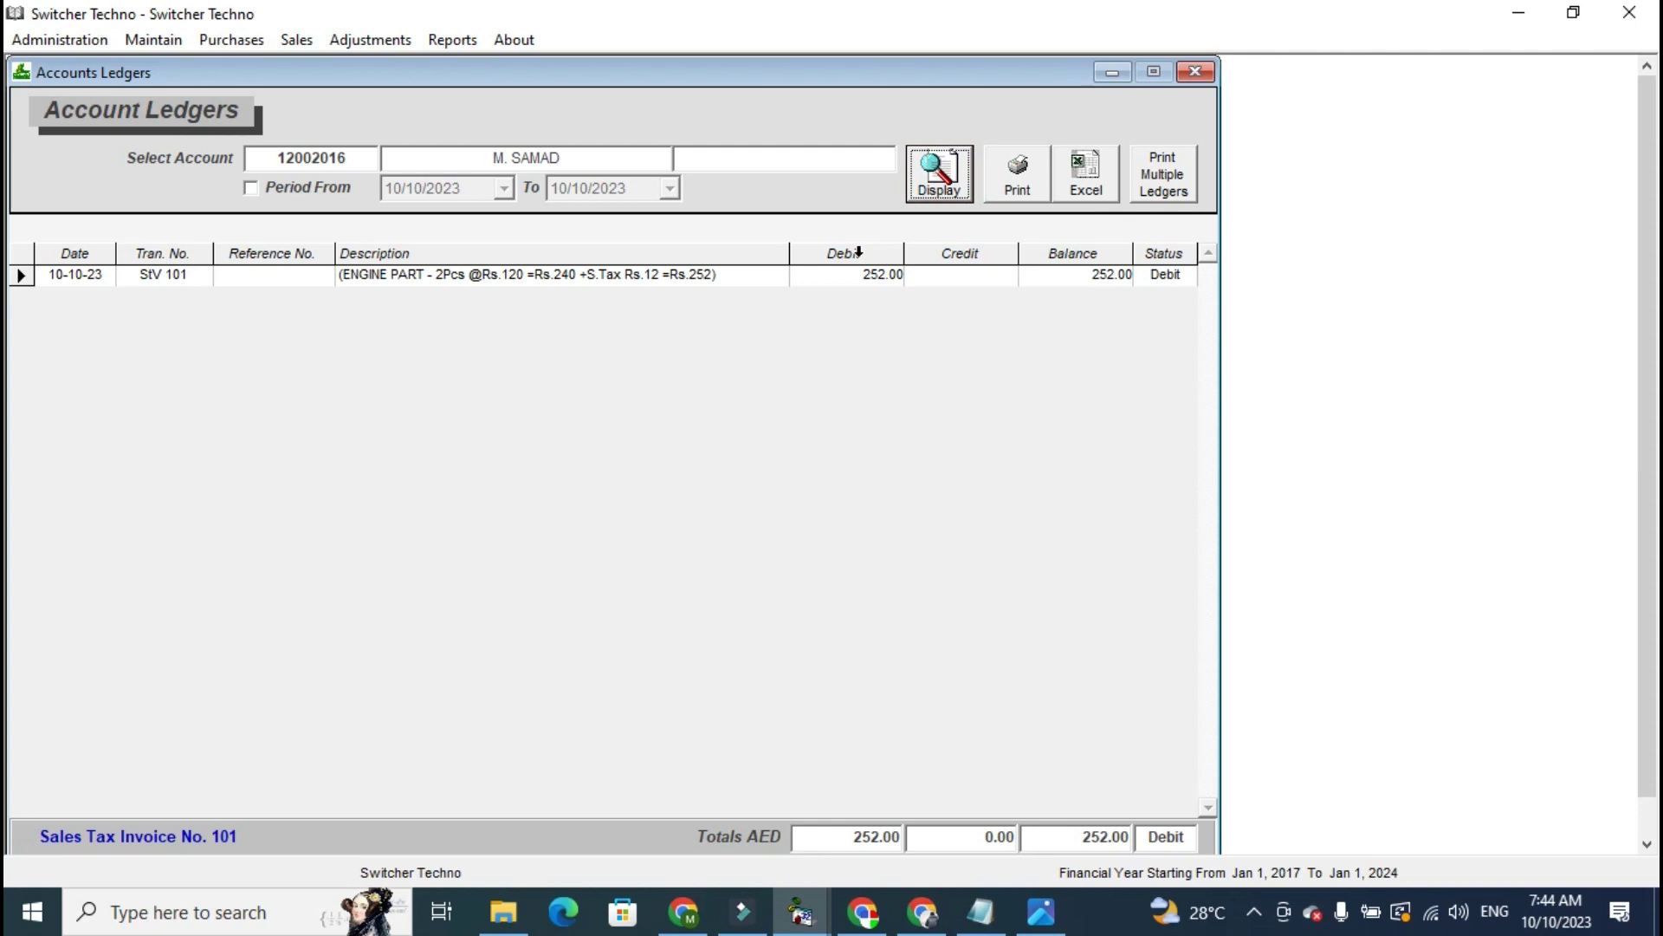
# Check the debit entry in the customer's ledger, preview the ledger printout and close the preview.
pyautogui.click(881, 274)
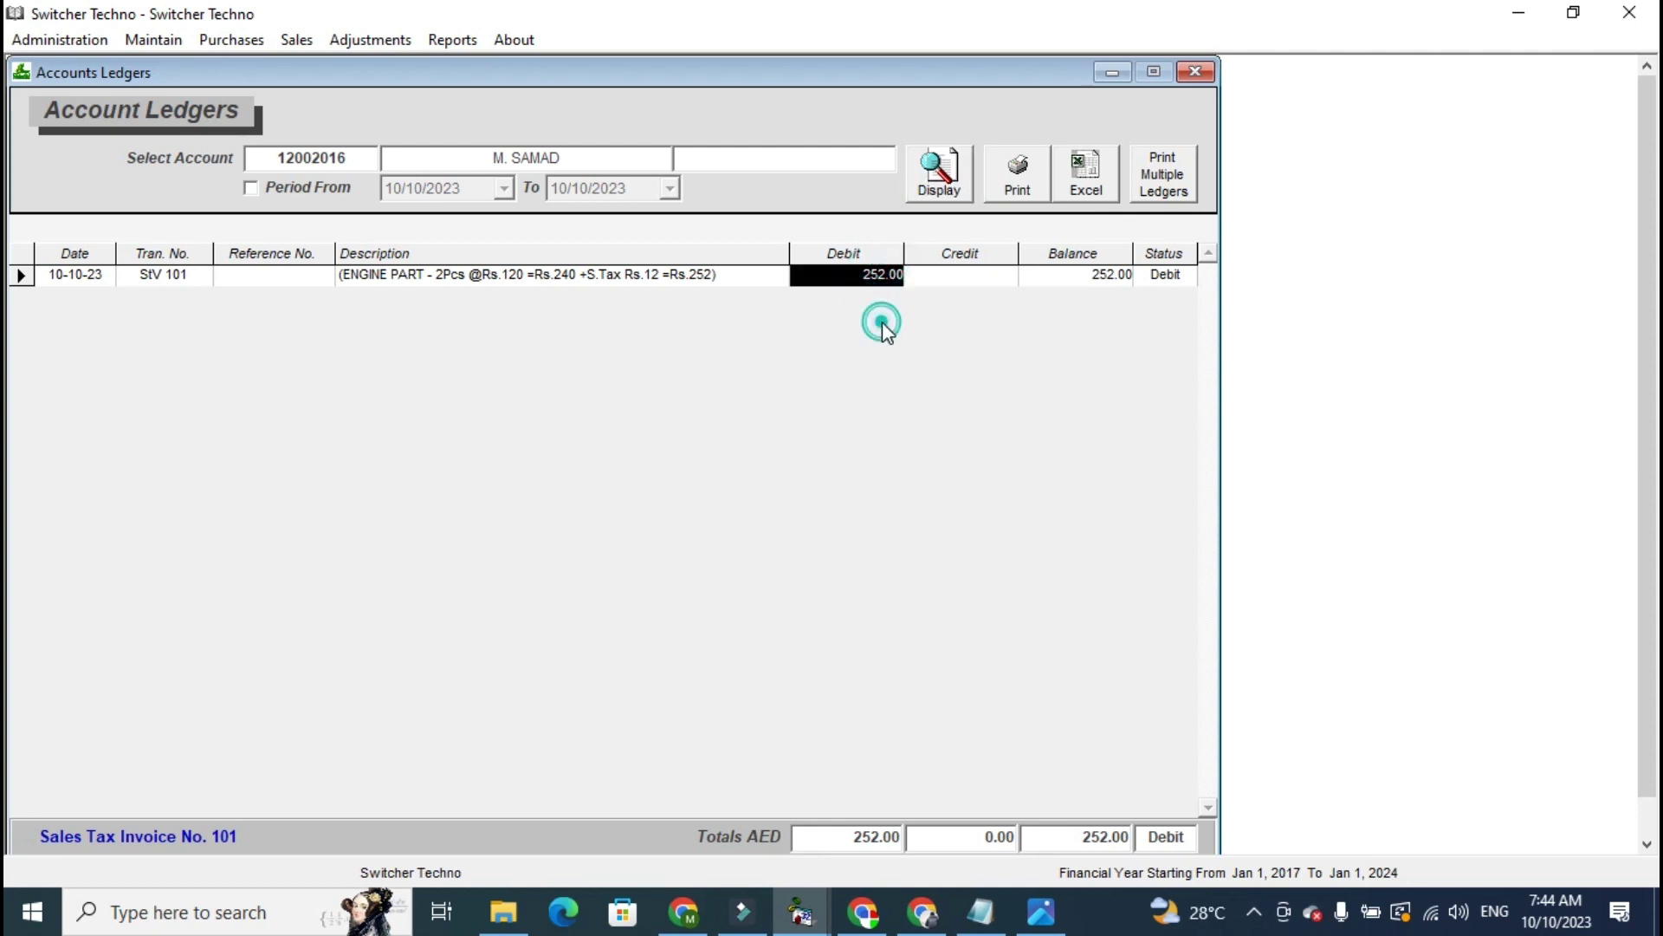
pyautogui.click(1006, 186)
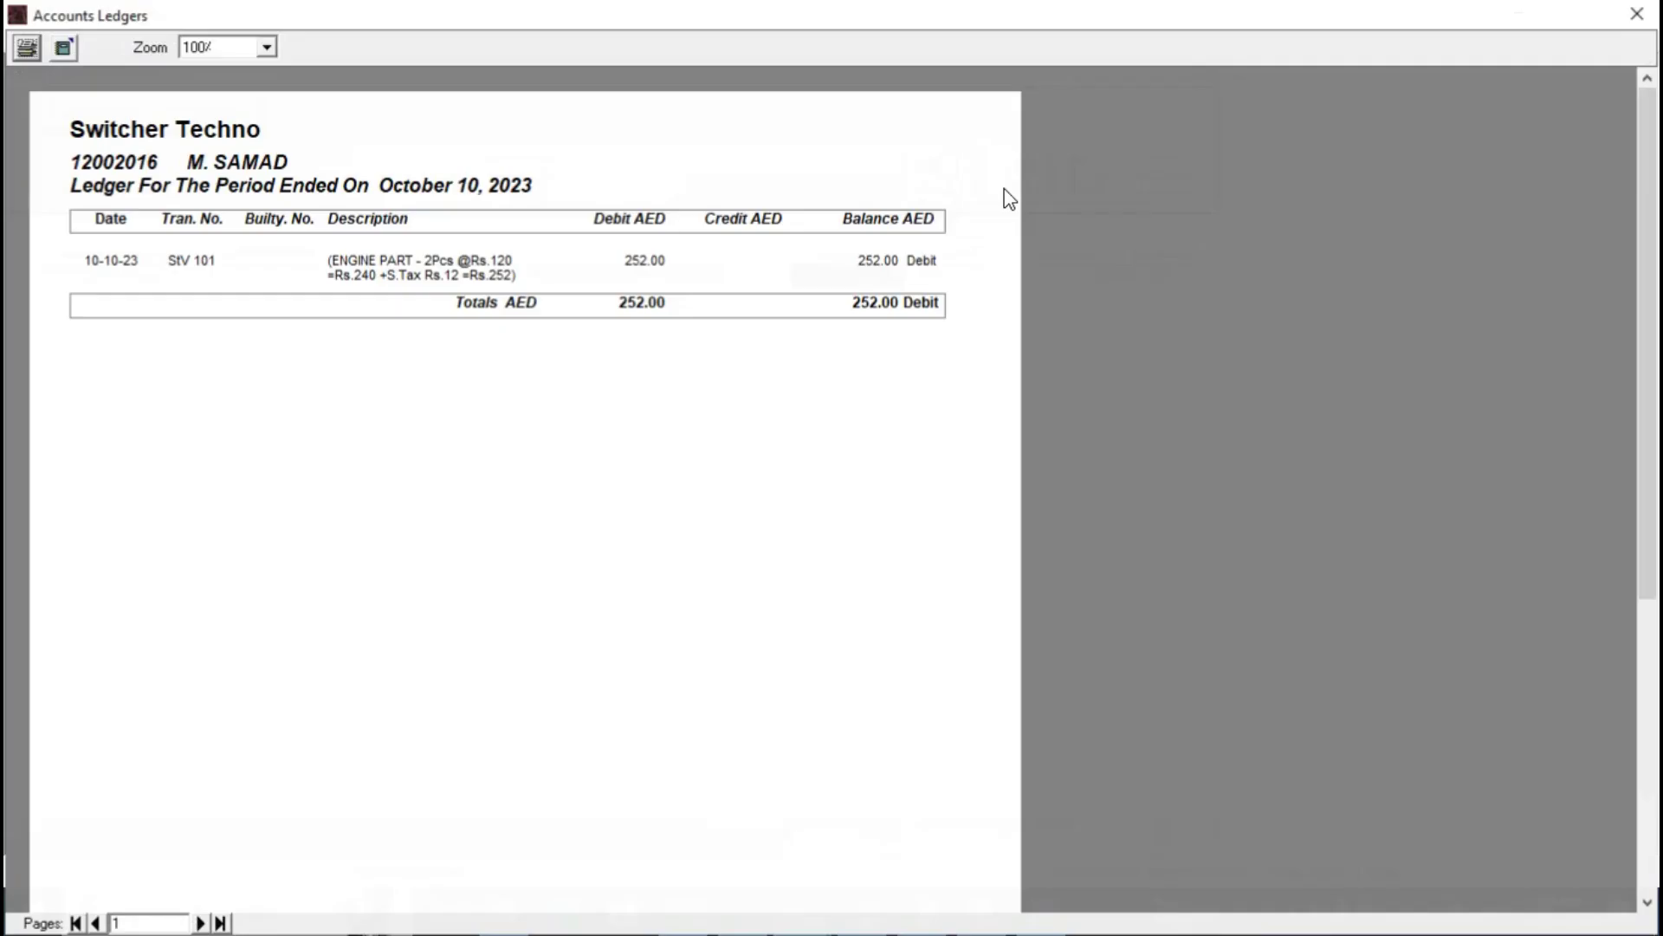
pyautogui.doubleClick(10, 12)
pyautogui.click(865, 276)
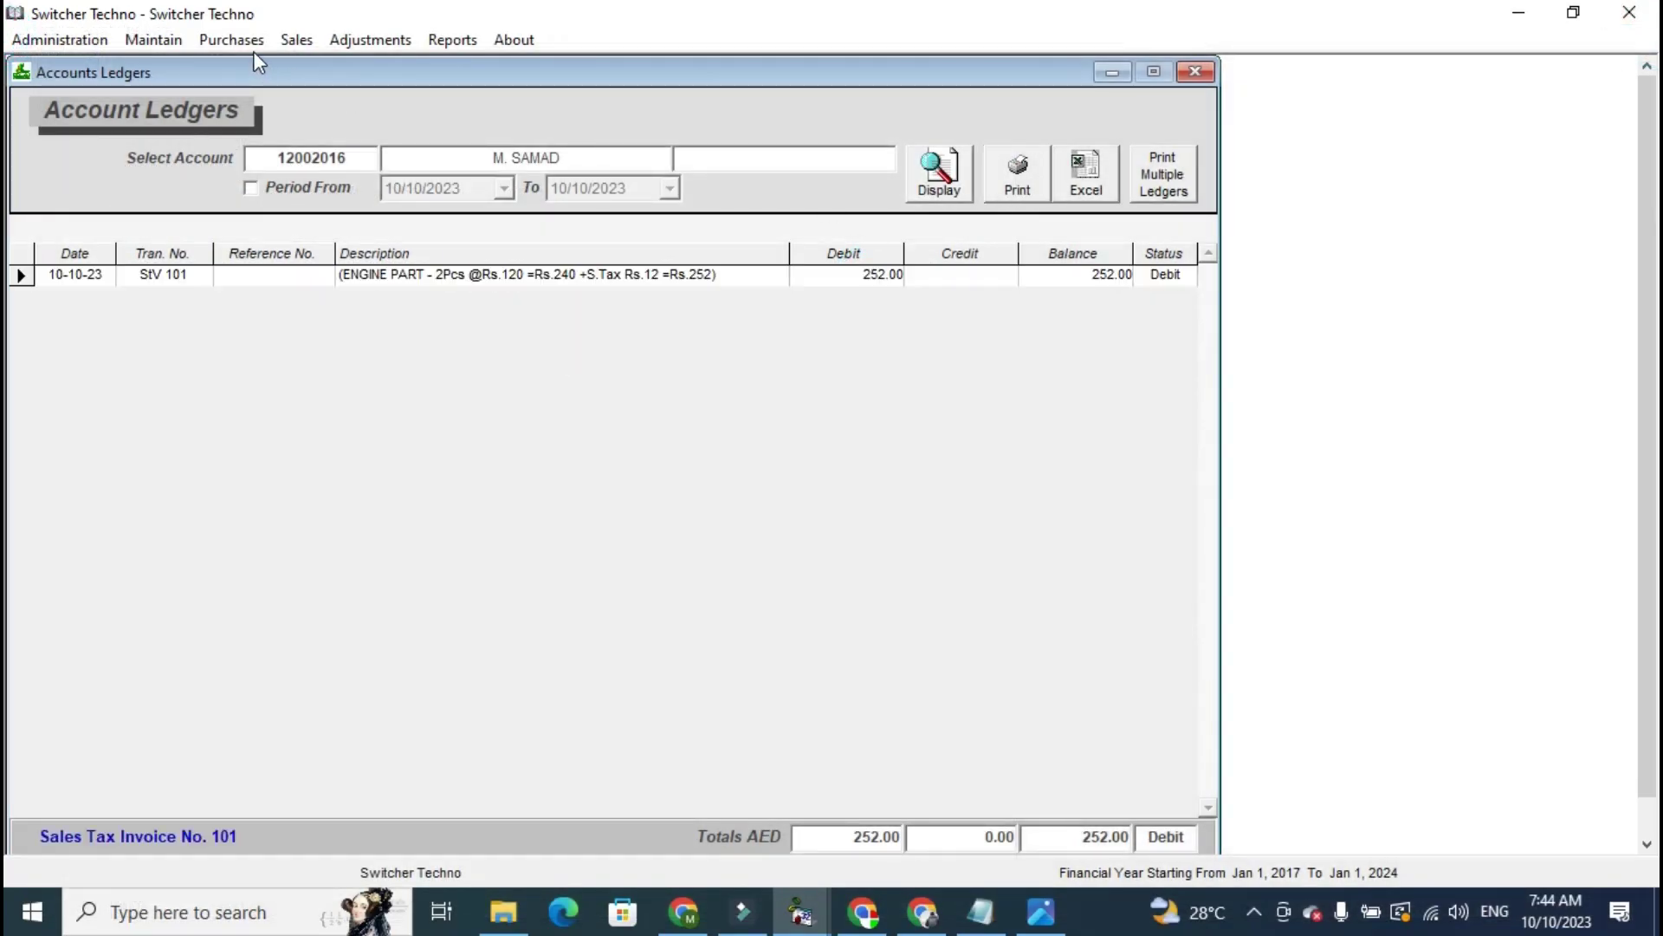
# Open a cash receipt of type Petry Receipt and set its cash account to Cash in Hand.
pyautogui.click(295, 40)
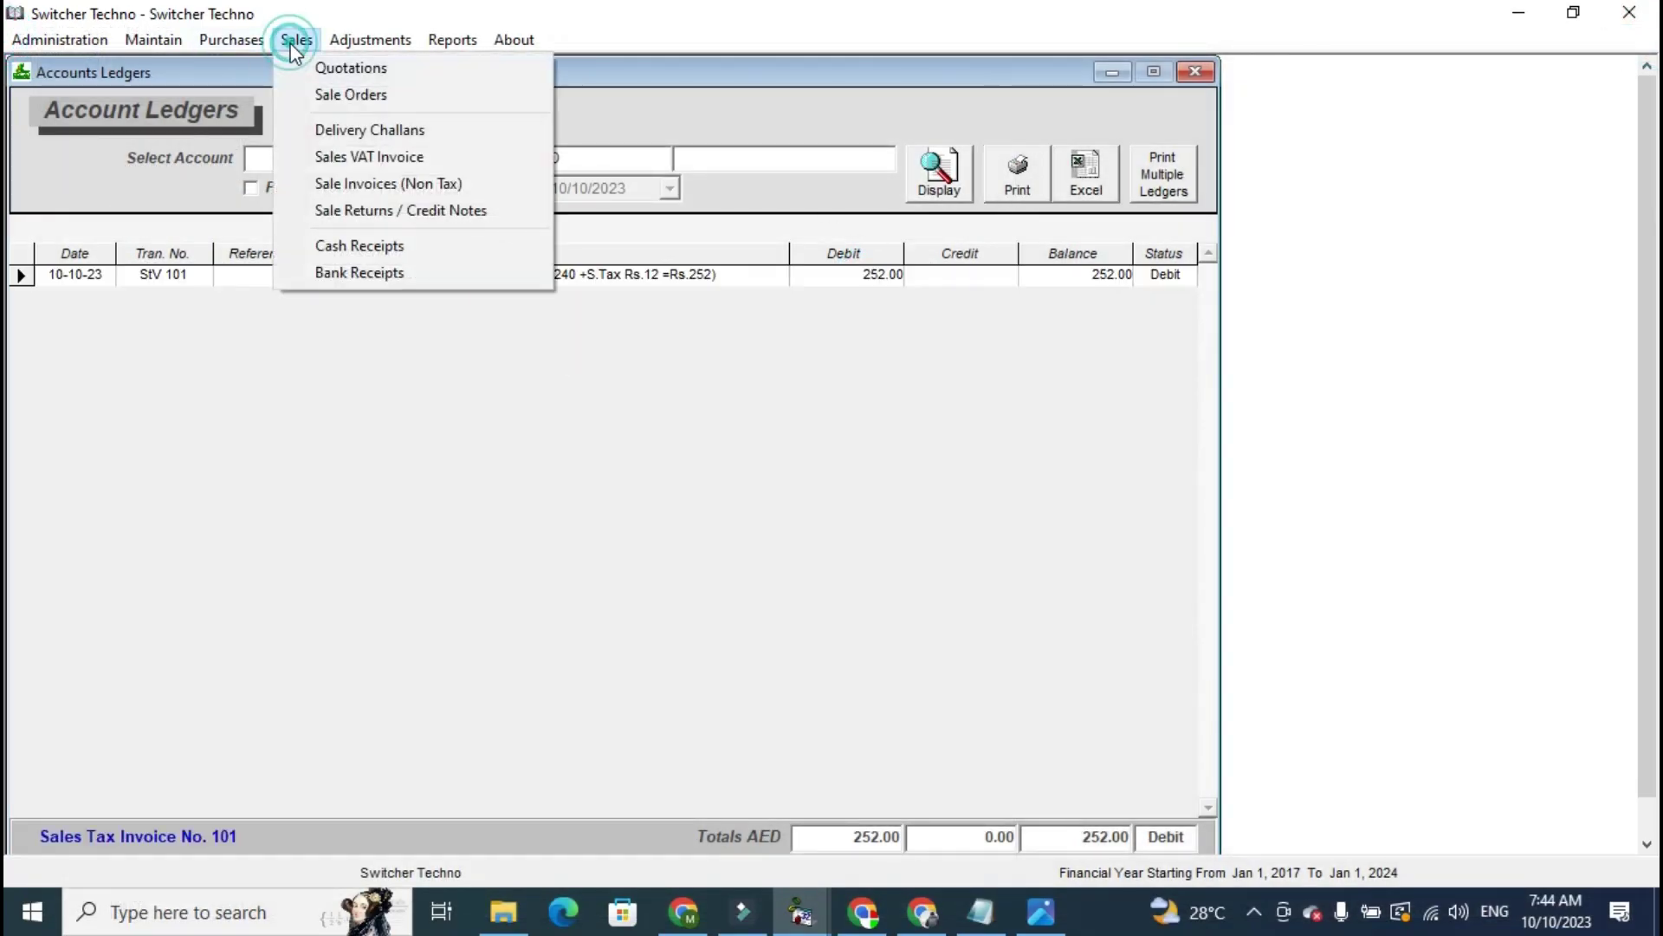
pyautogui.click(382, 248)
pyautogui.click(1072, 225)
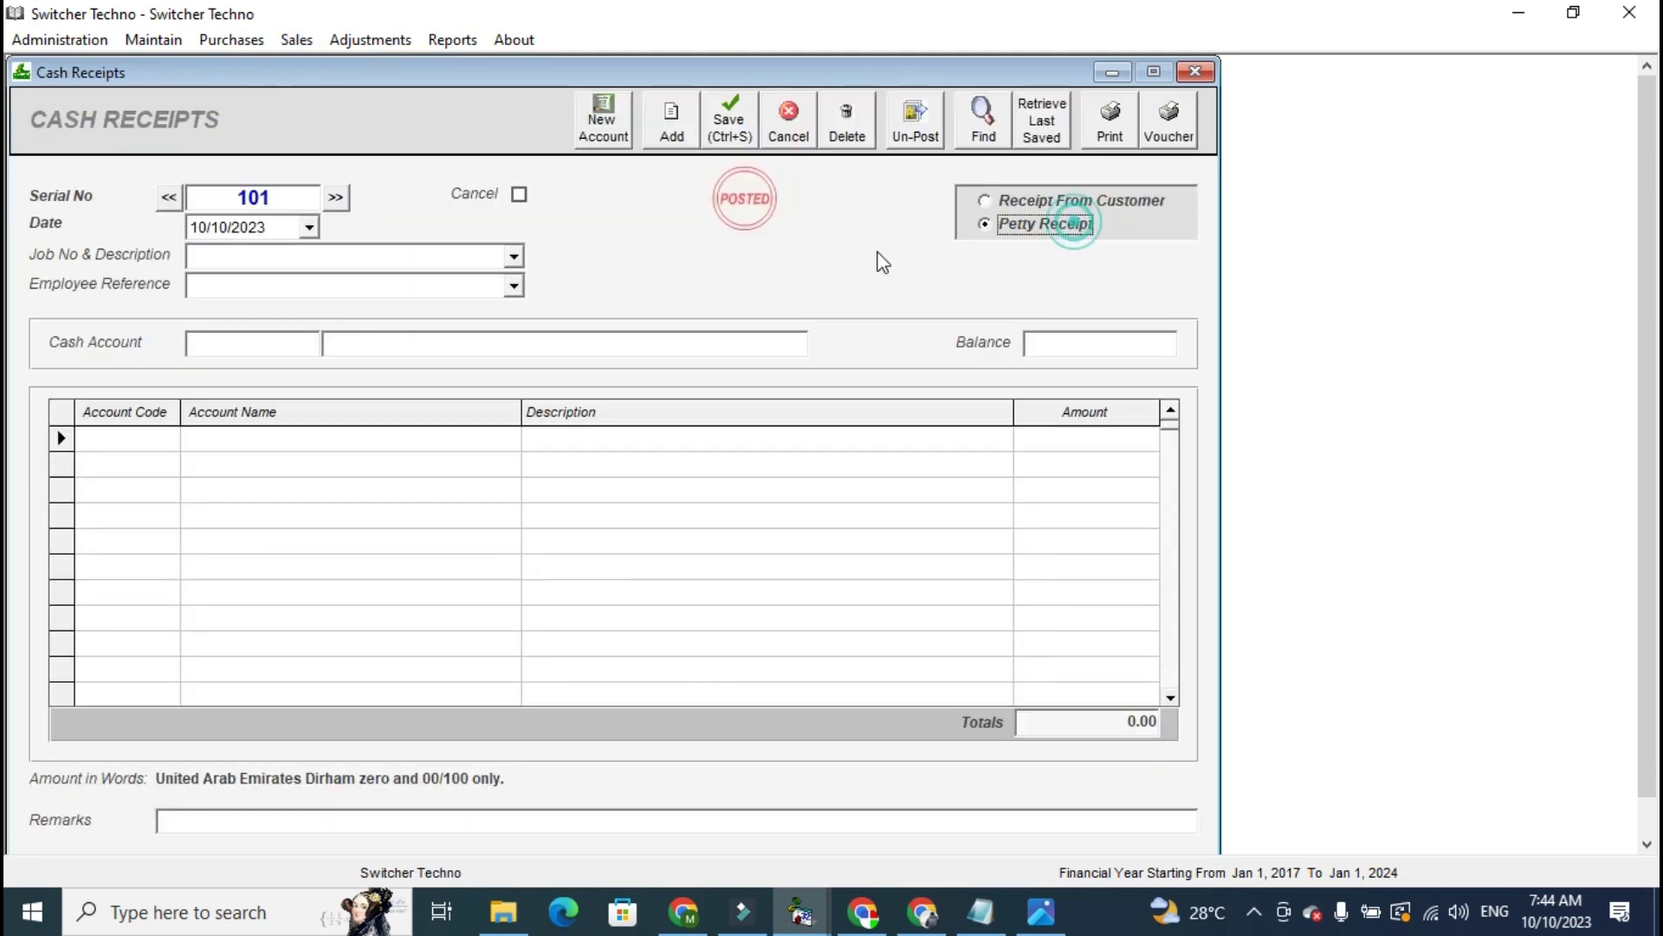
pyautogui.click(289, 343)
pyautogui.press('Return')
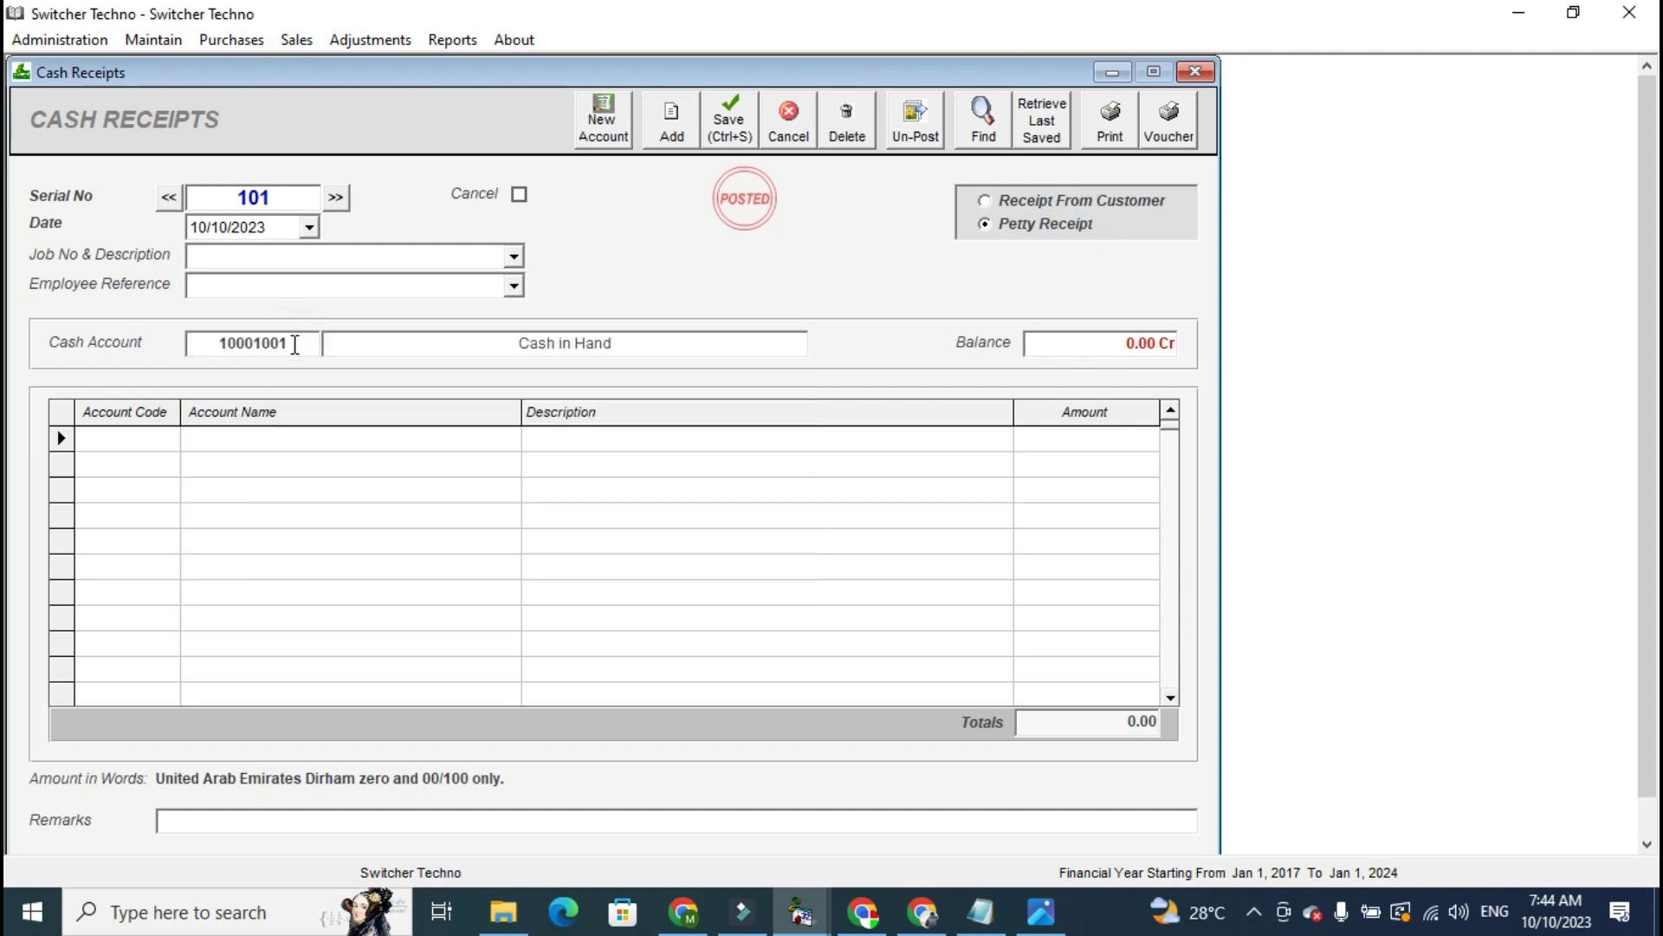
# Add the customer's account to the cash receipt with description RECEVEID and amount 200, and save it.
pyautogui.click(143, 439)
pyautogui.write('samad')
pyautogui.press('Return')
pyautogui.press('Return')
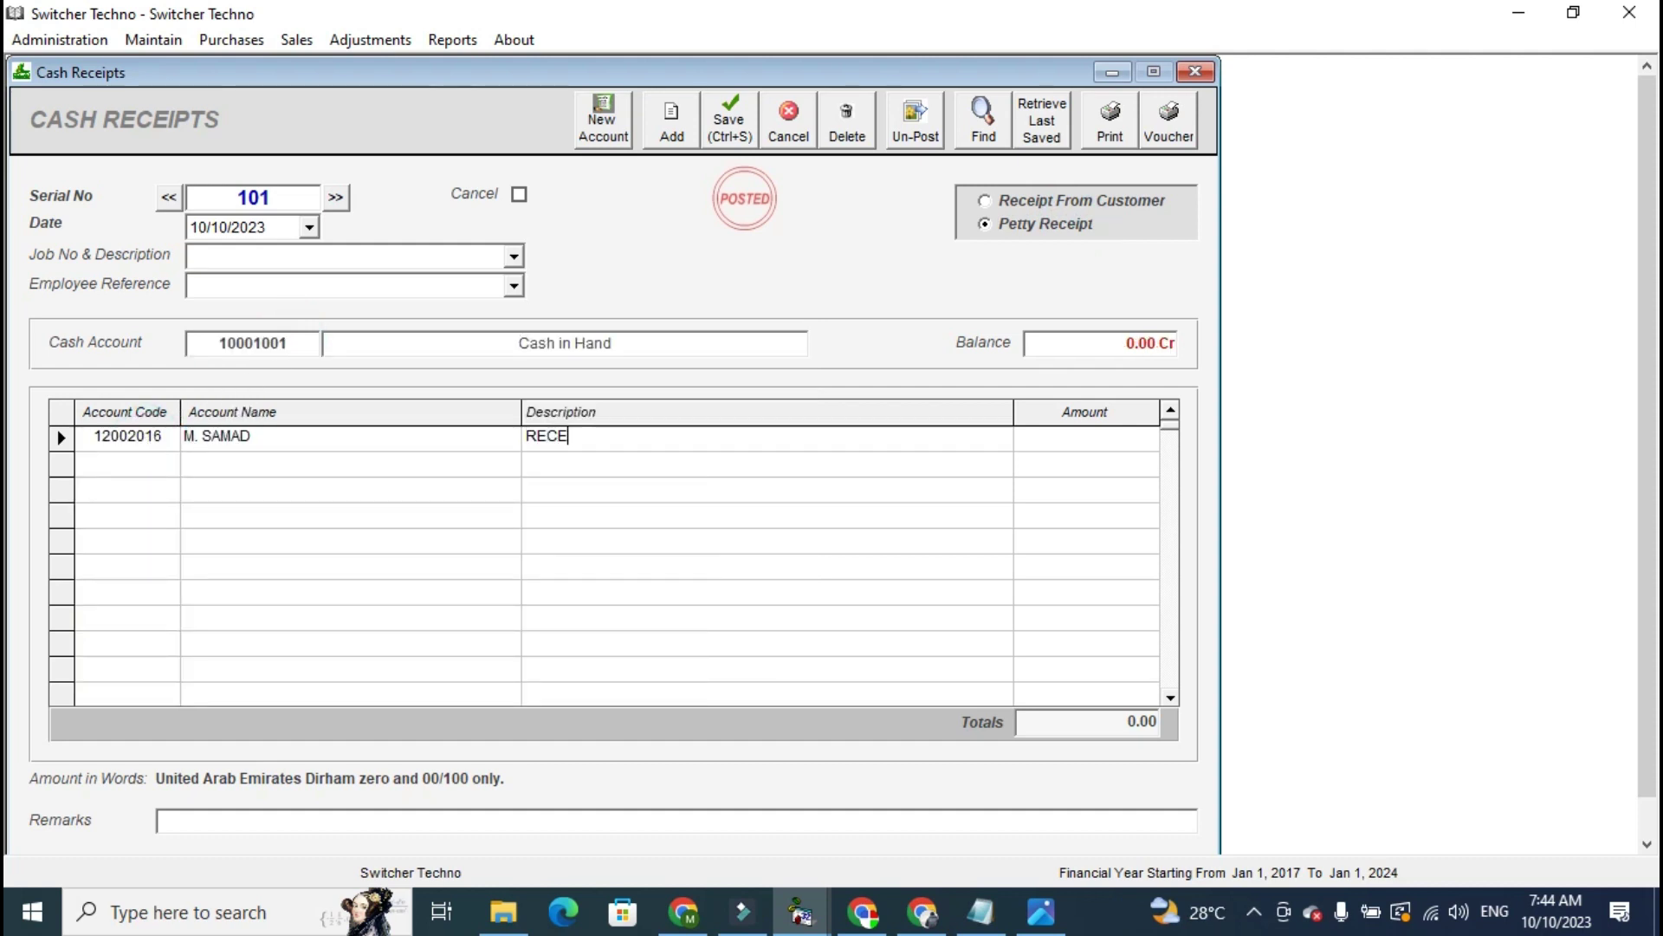
pyautogui.press('Return')
pyautogui.press('Return')
pyautogui.click(730, 106)
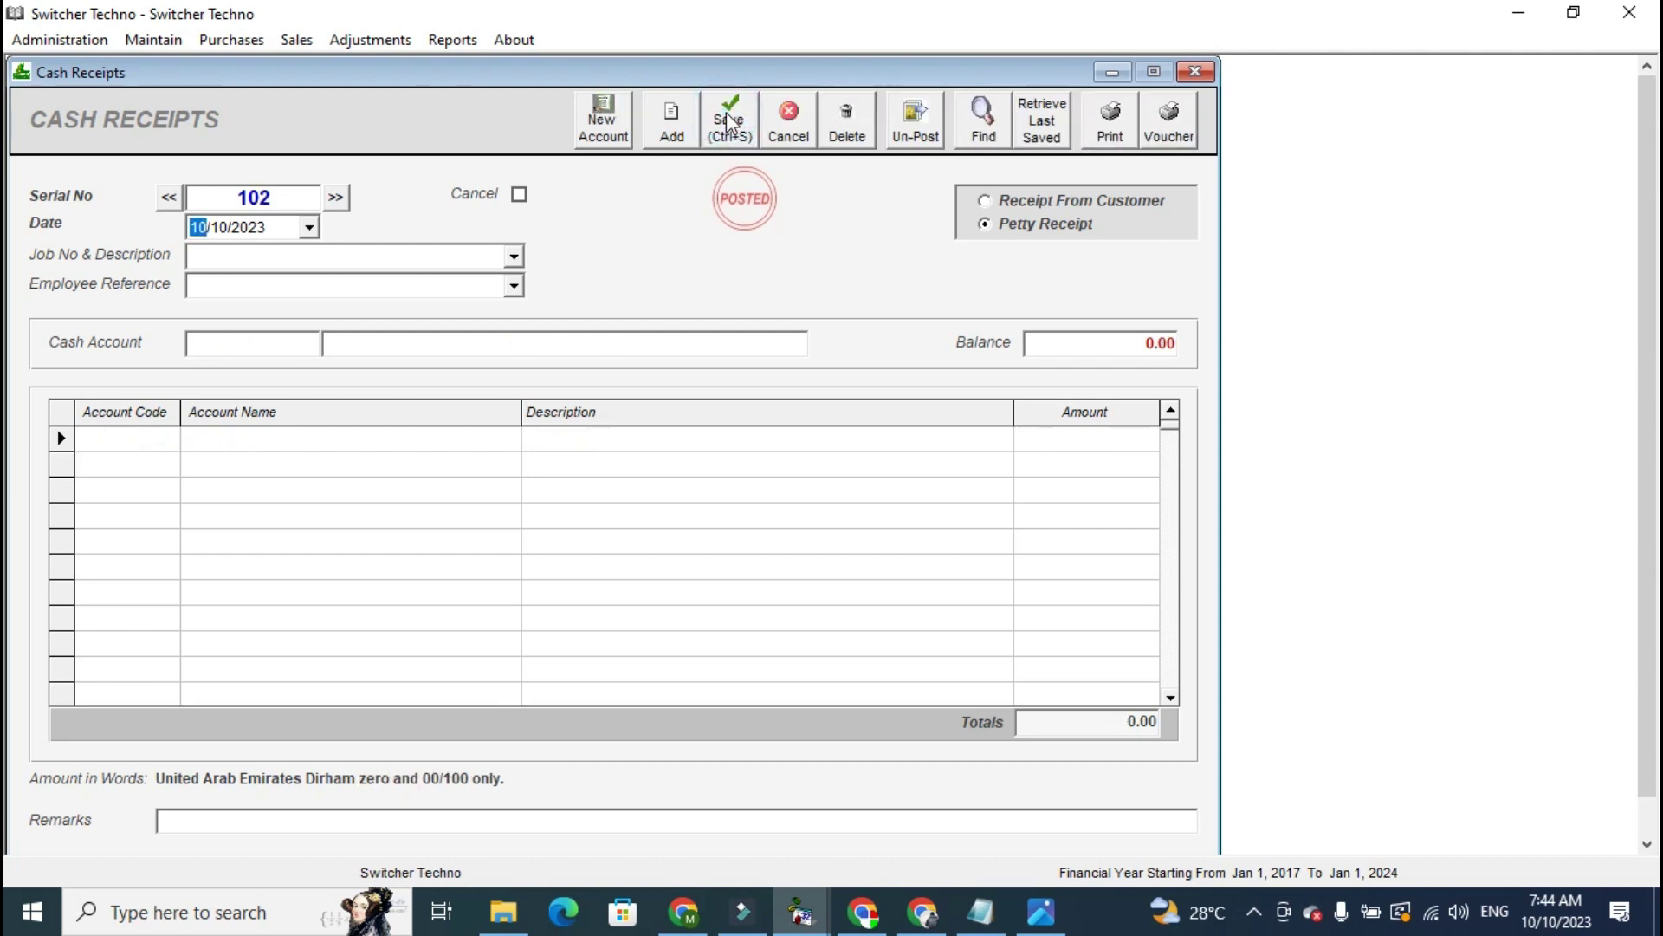
# Display the customer's account ledger again and check the cash receipt entry and its balance.
pyautogui.click(453, 40)
pyautogui.click(483, 538)
pyautogui.click(937, 172)
pyautogui.click(950, 388)
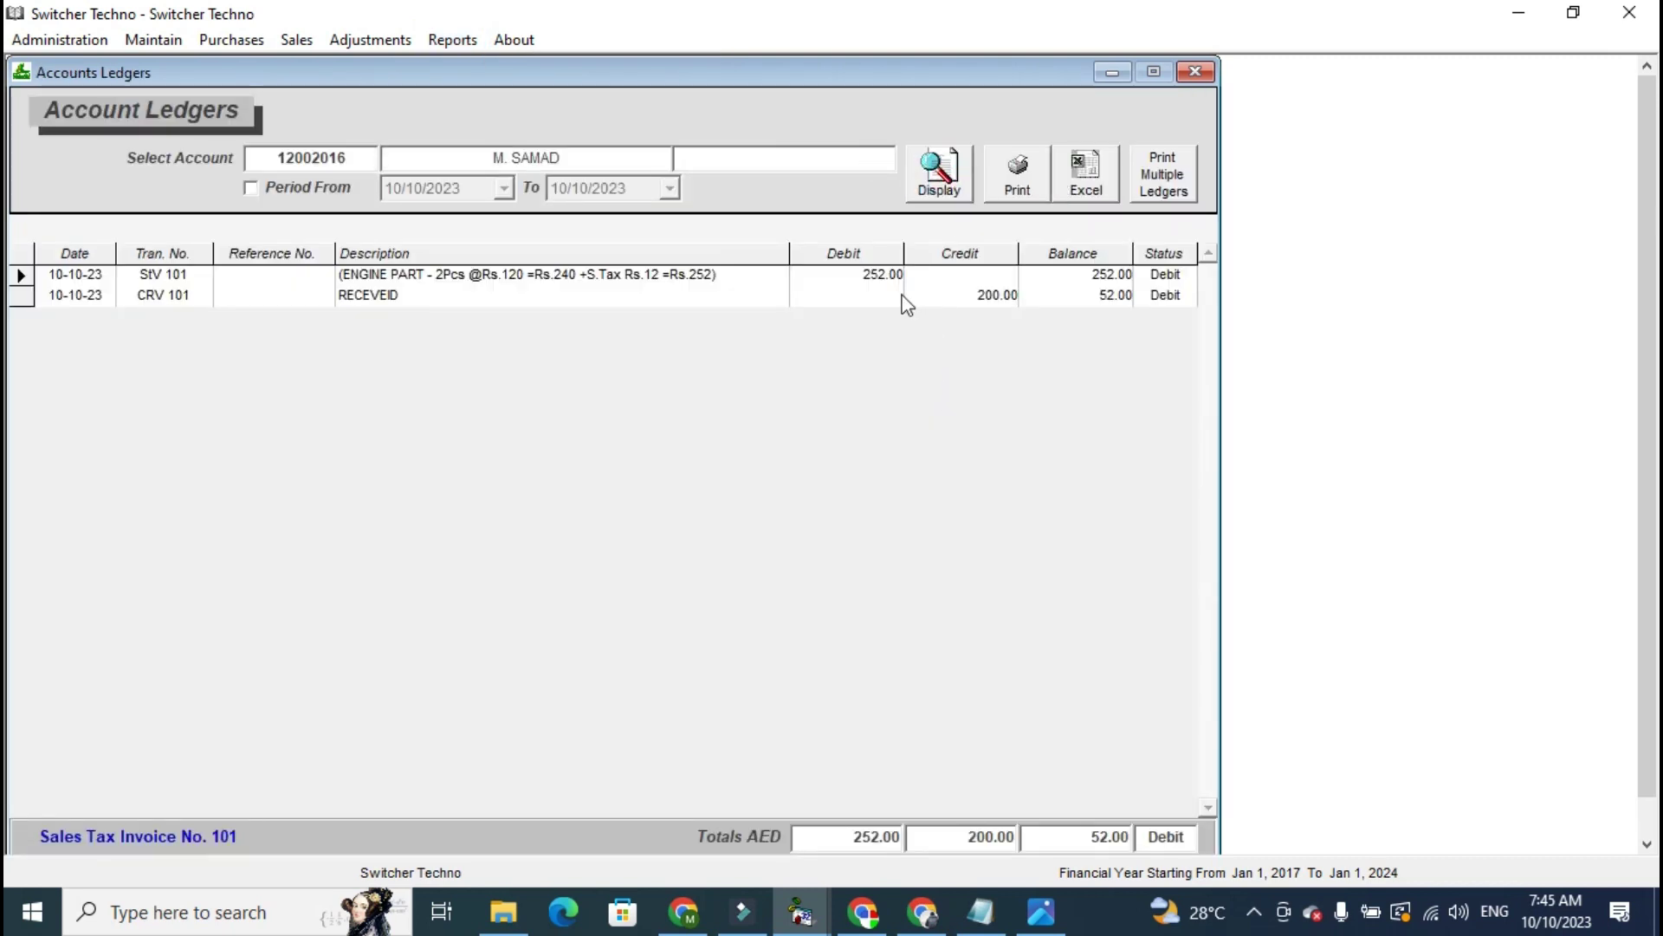
pyautogui.click(1094, 304)
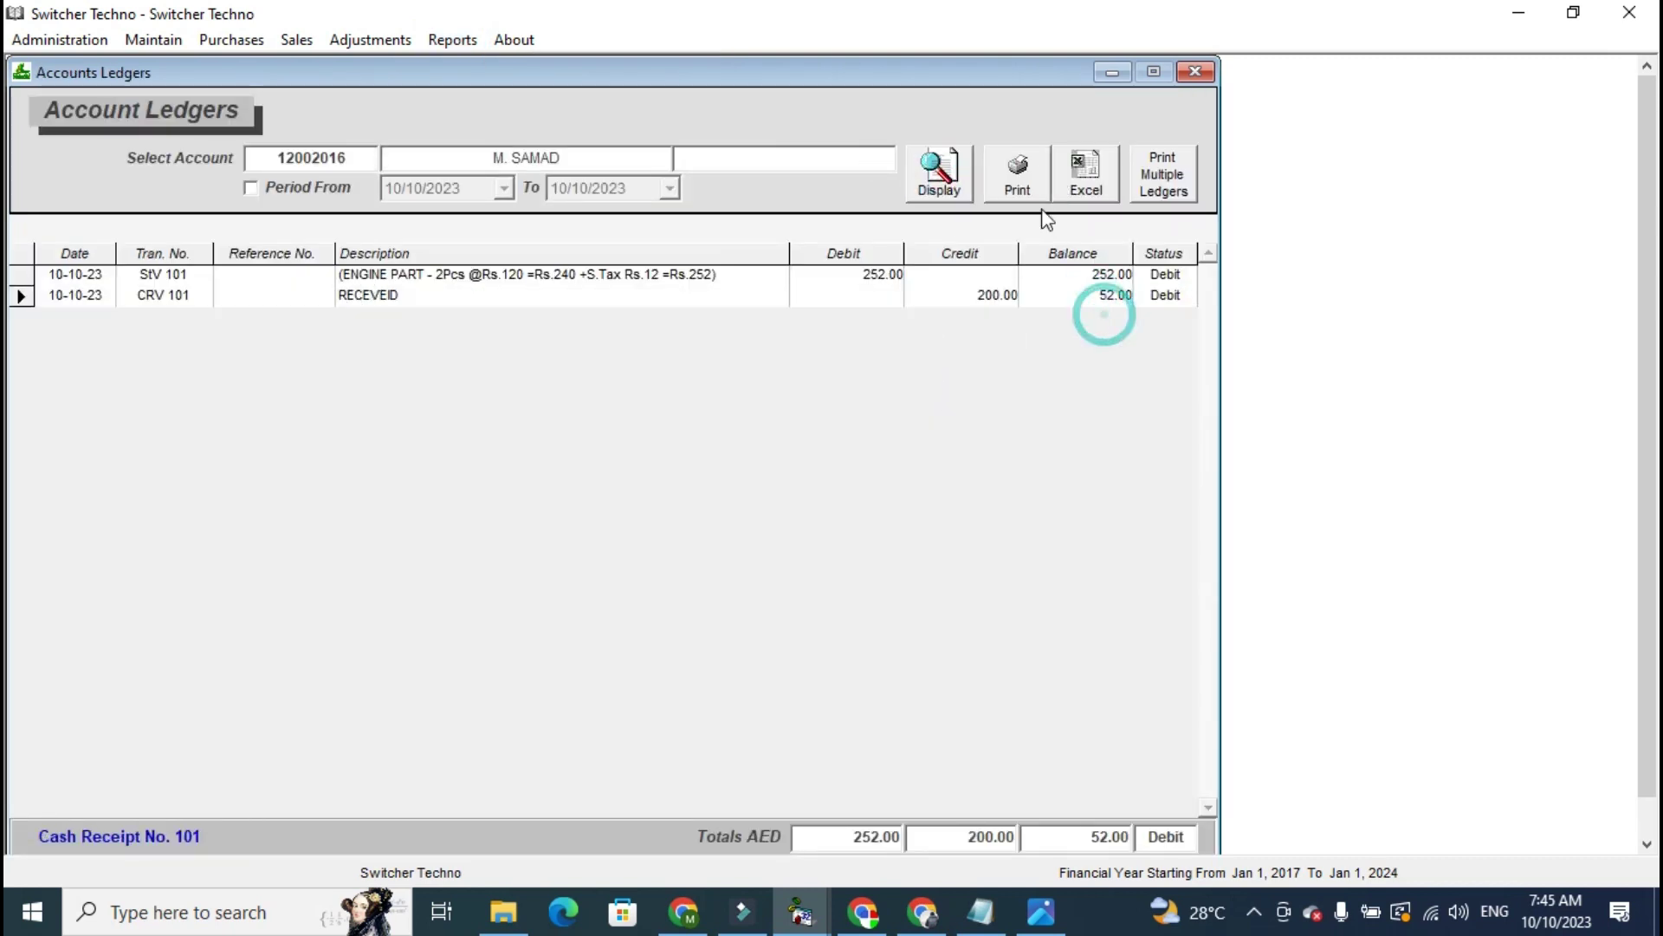
# Preview the customer's ledger printout, then close the preview, the ledger and the remaining forms to reach the main menu.
pyautogui.click(1022, 177)
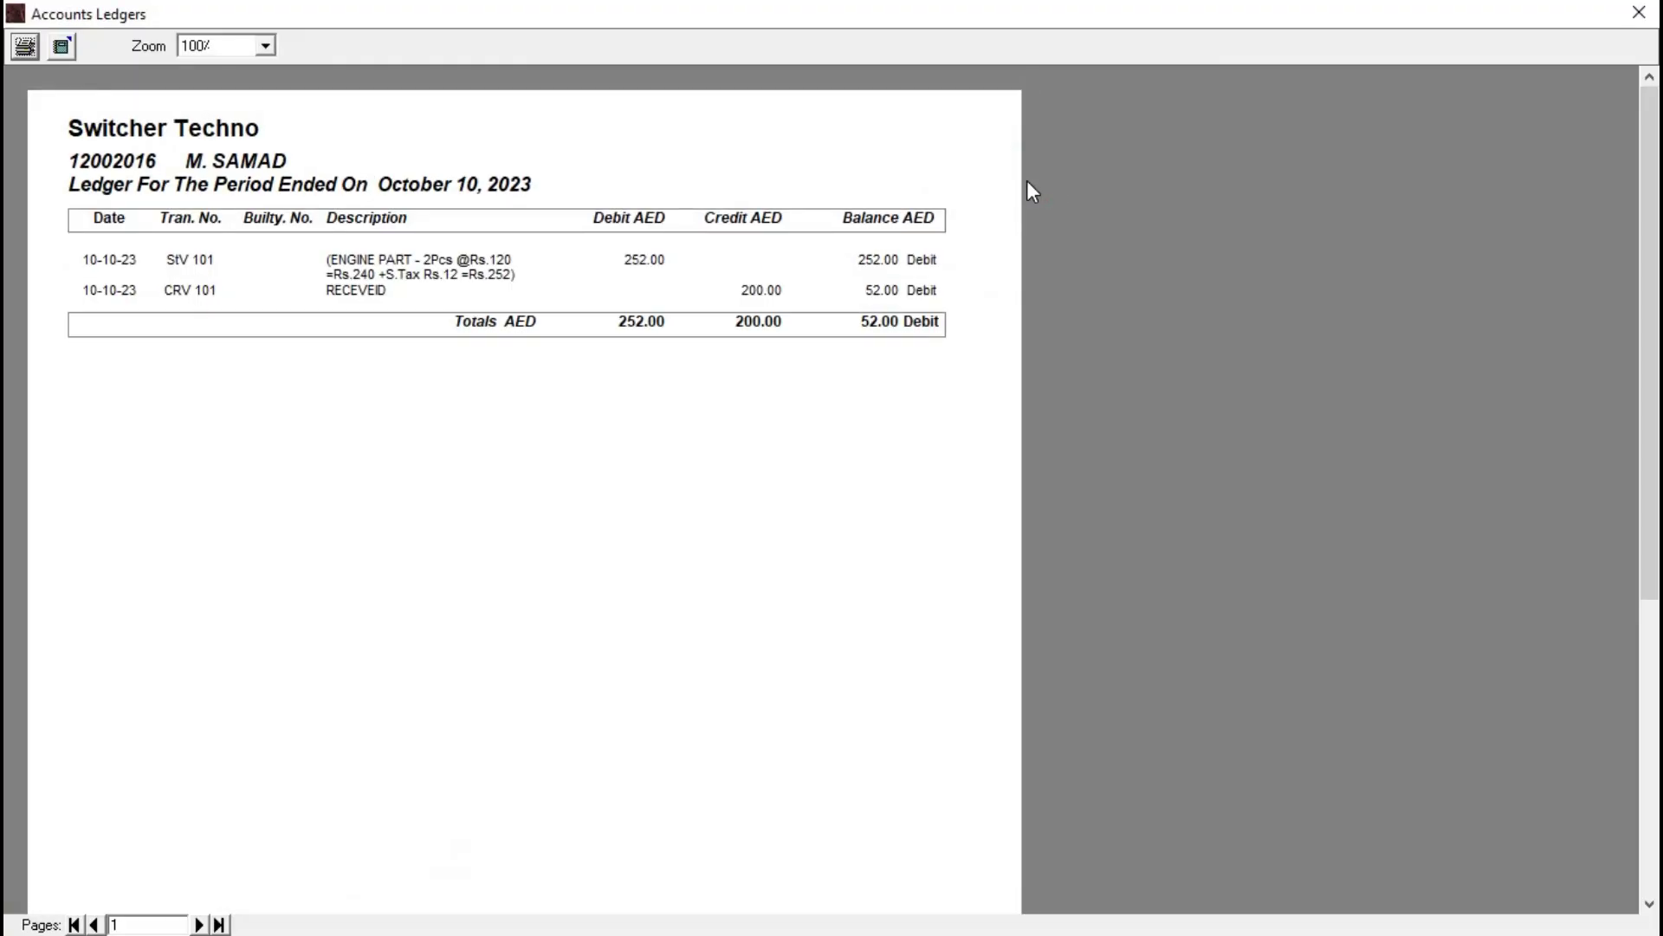
pyautogui.click(1638, 12)
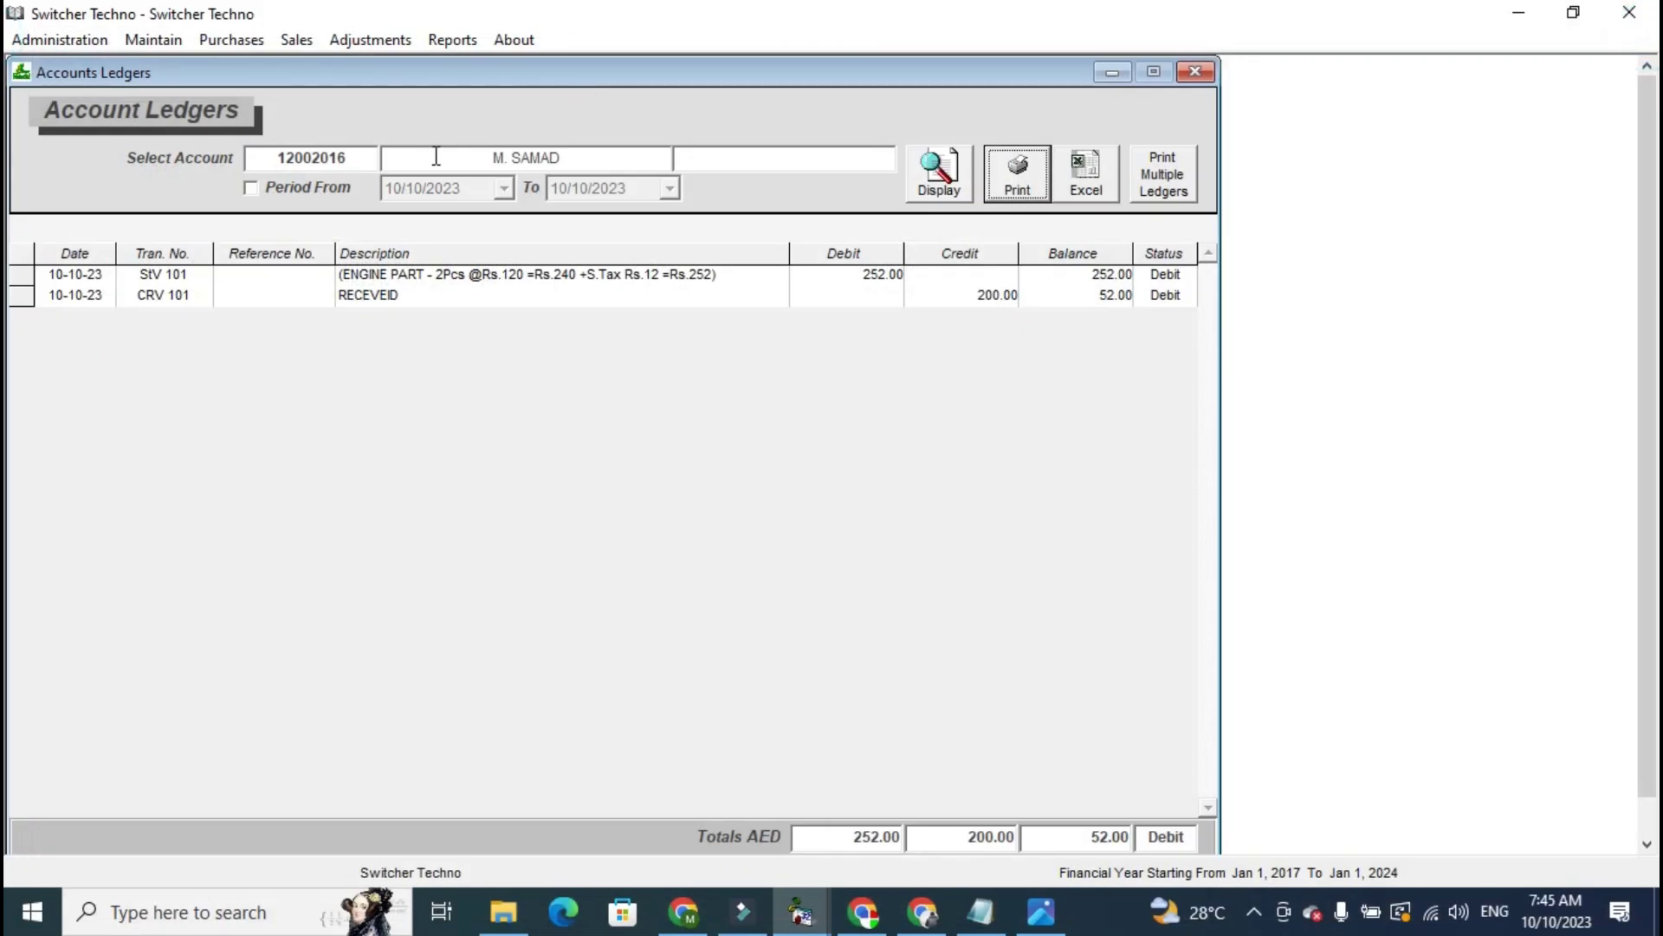
pyautogui.click(350, 165)
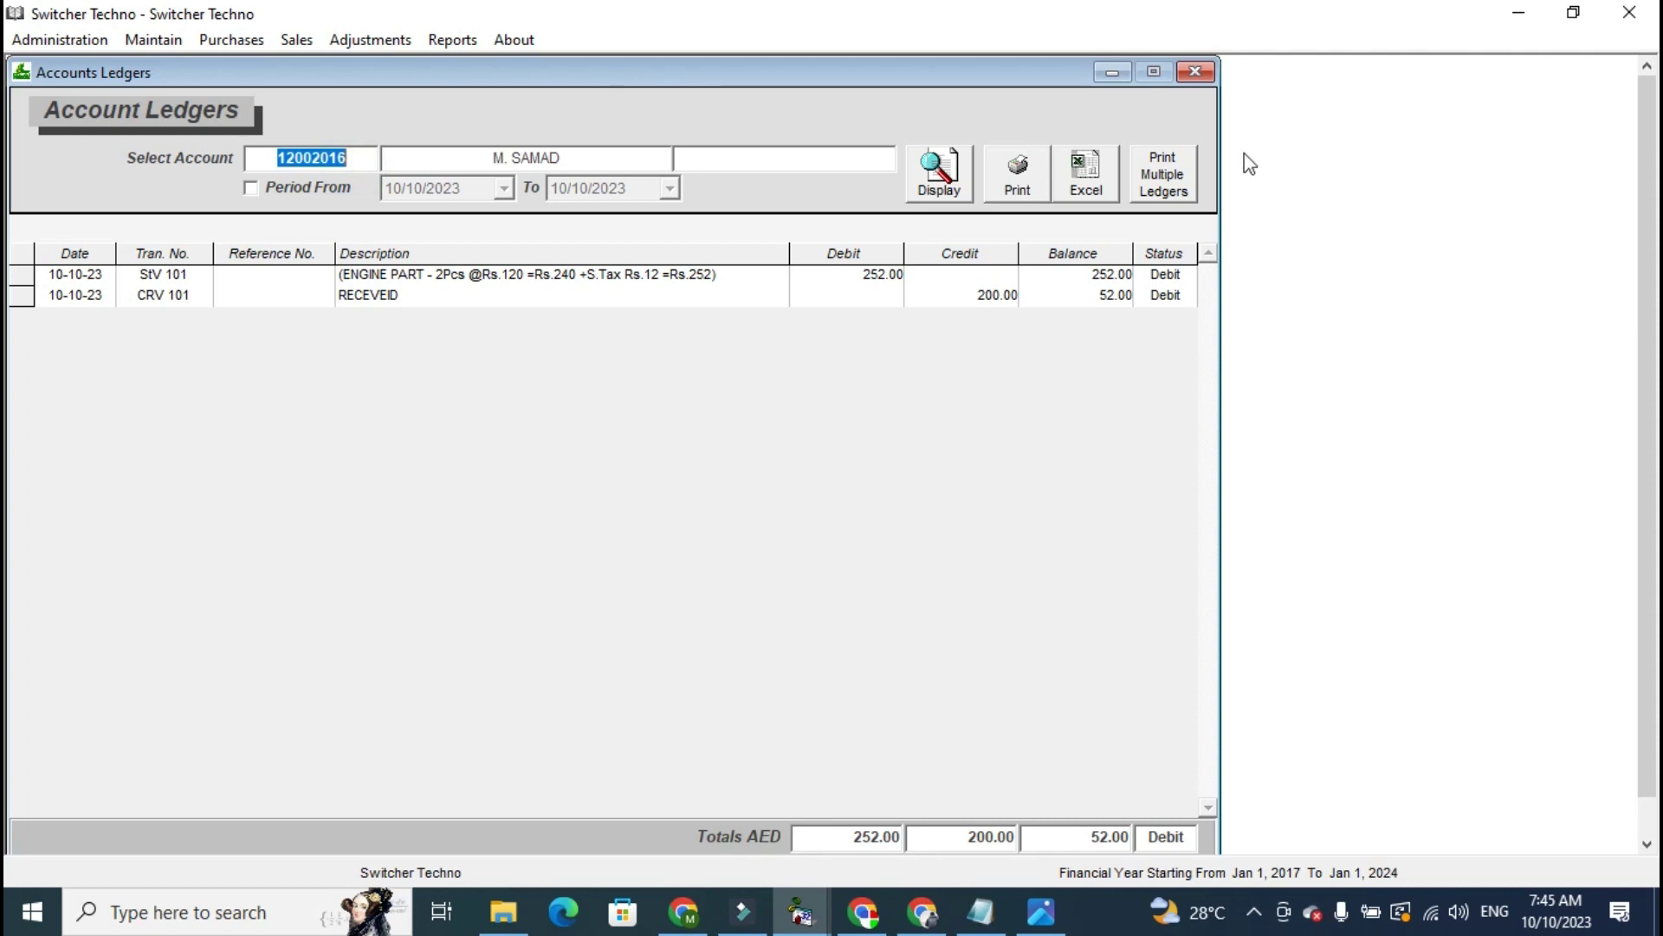
pyautogui.click(1209, 82)
pyautogui.press('Escape')
pyautogui.press('Escape')
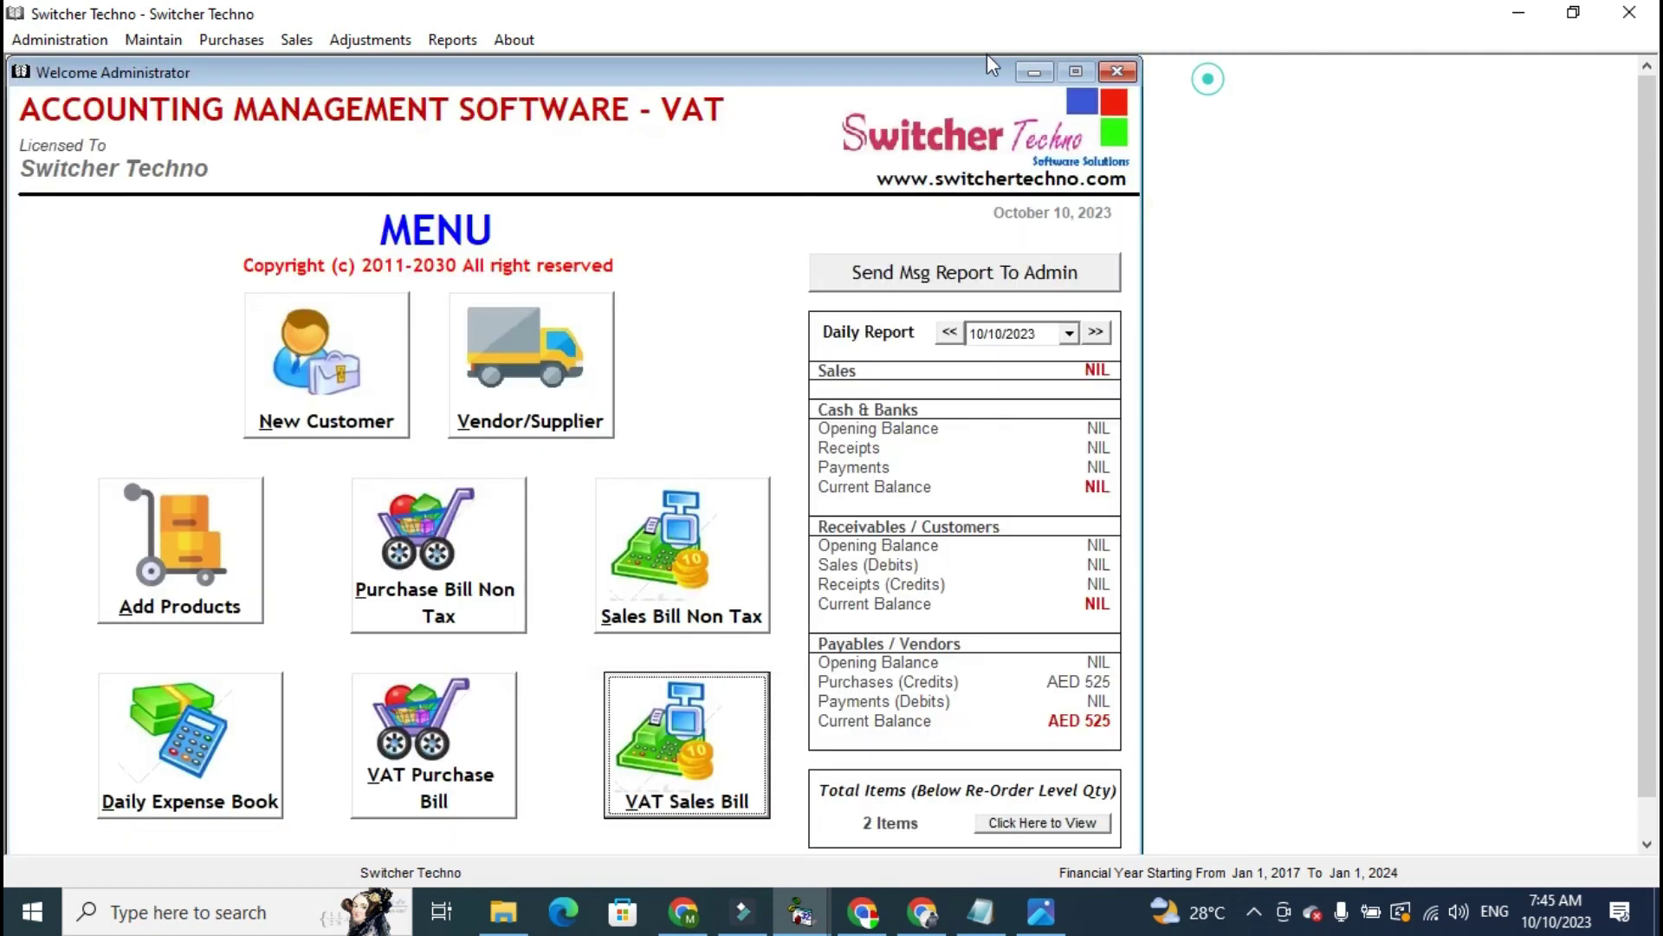
# Open the Purchase Register report and display it for all purchases.
pyautogui.click(446, 40)
pyautogui.click(602, 254)
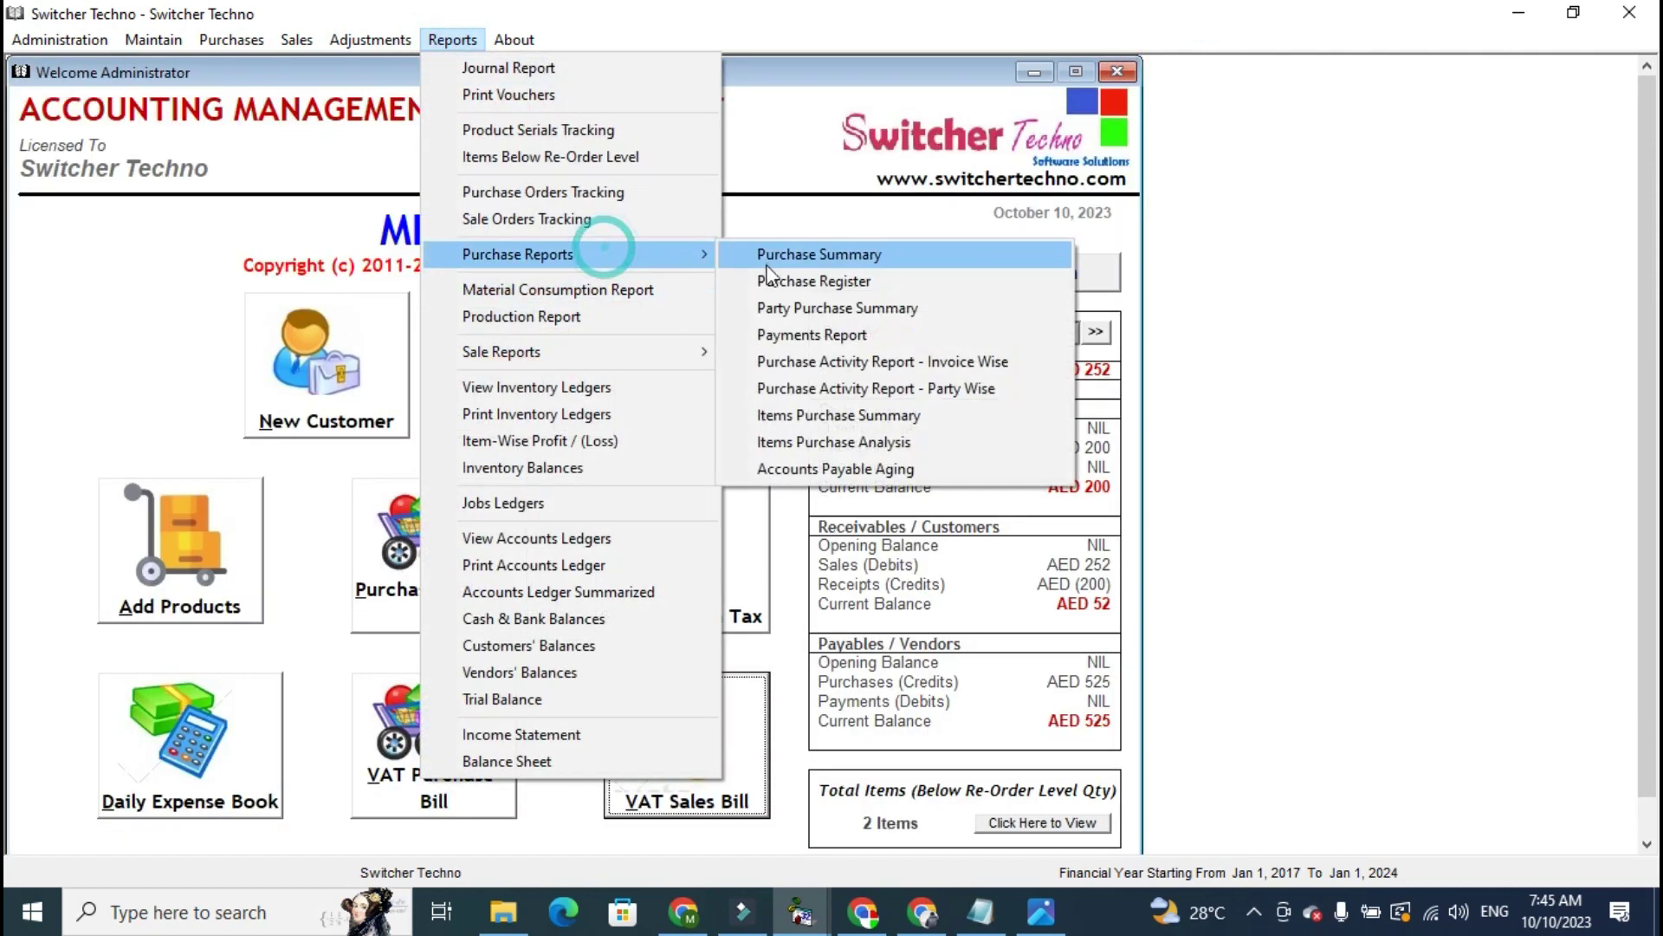
pyautogui.click(770, 283)
pyautogui.click(1016, 187)
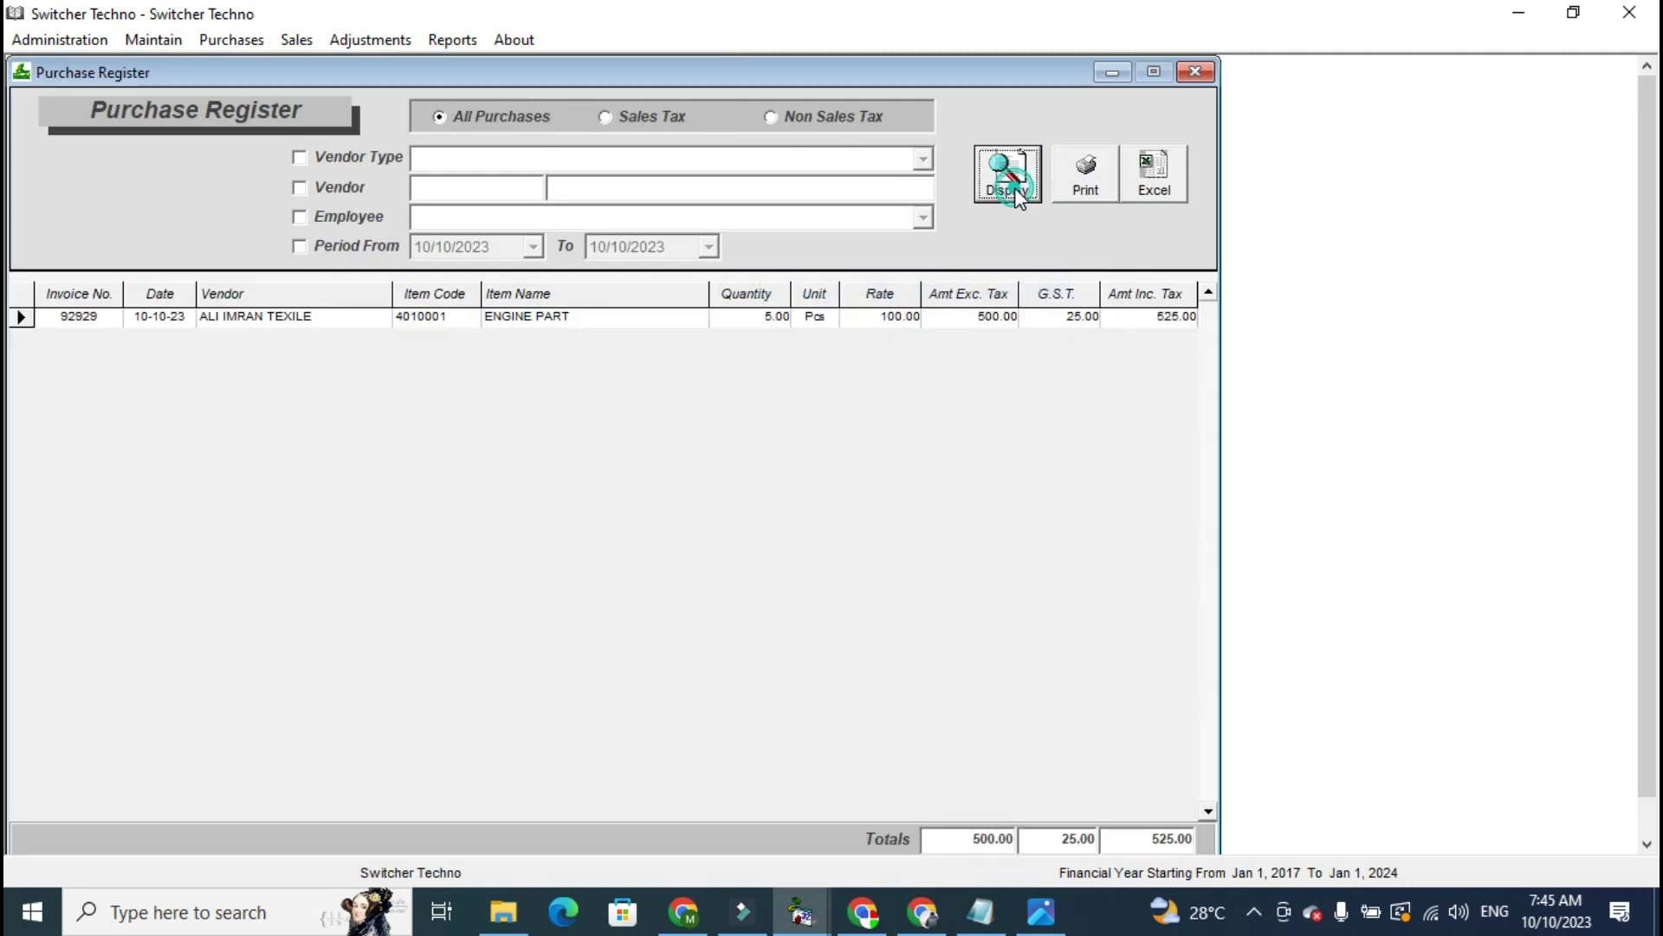
# Check the Purchase Register totals, and switch on its Period From and Vendor filters without entering a vendor.
pyautogui.moveTo(965, 844); pyautogui.dragTo(1194, 847)
pyautogui.click(342, 250)
pyautogui.click(533, 247)
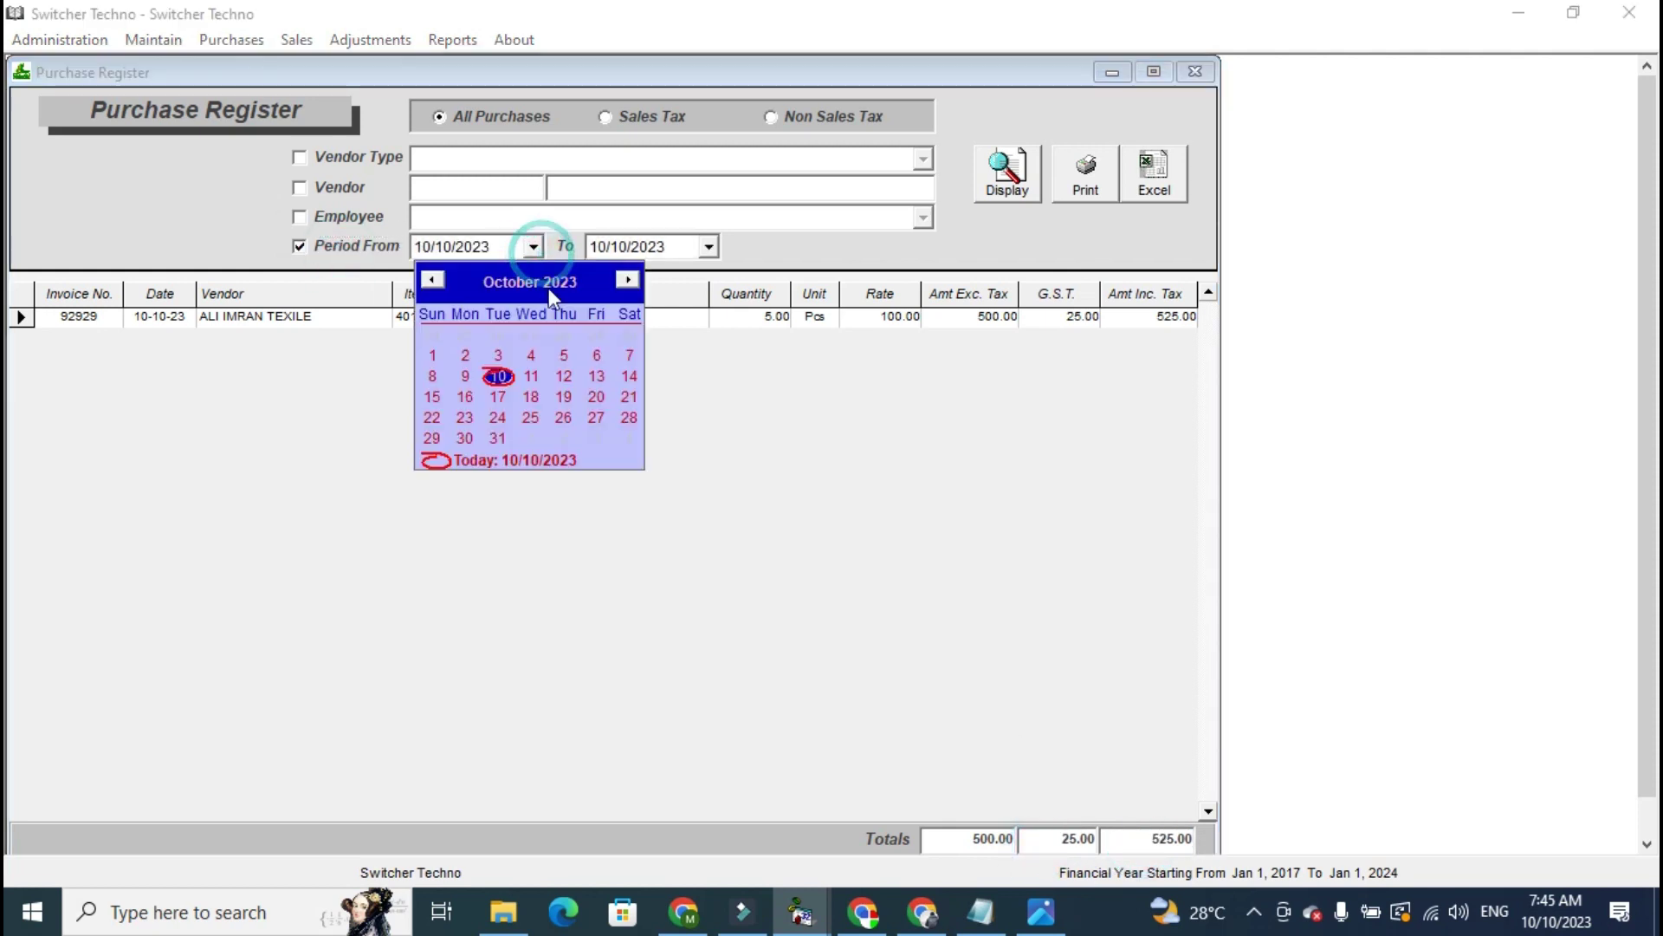
pyautogui.click(586, 217)
pyautogui.click(332, 190)
pyautogui.click(440, 187)
pyautogui.write('s')
pyautogui.press('BackSpace')
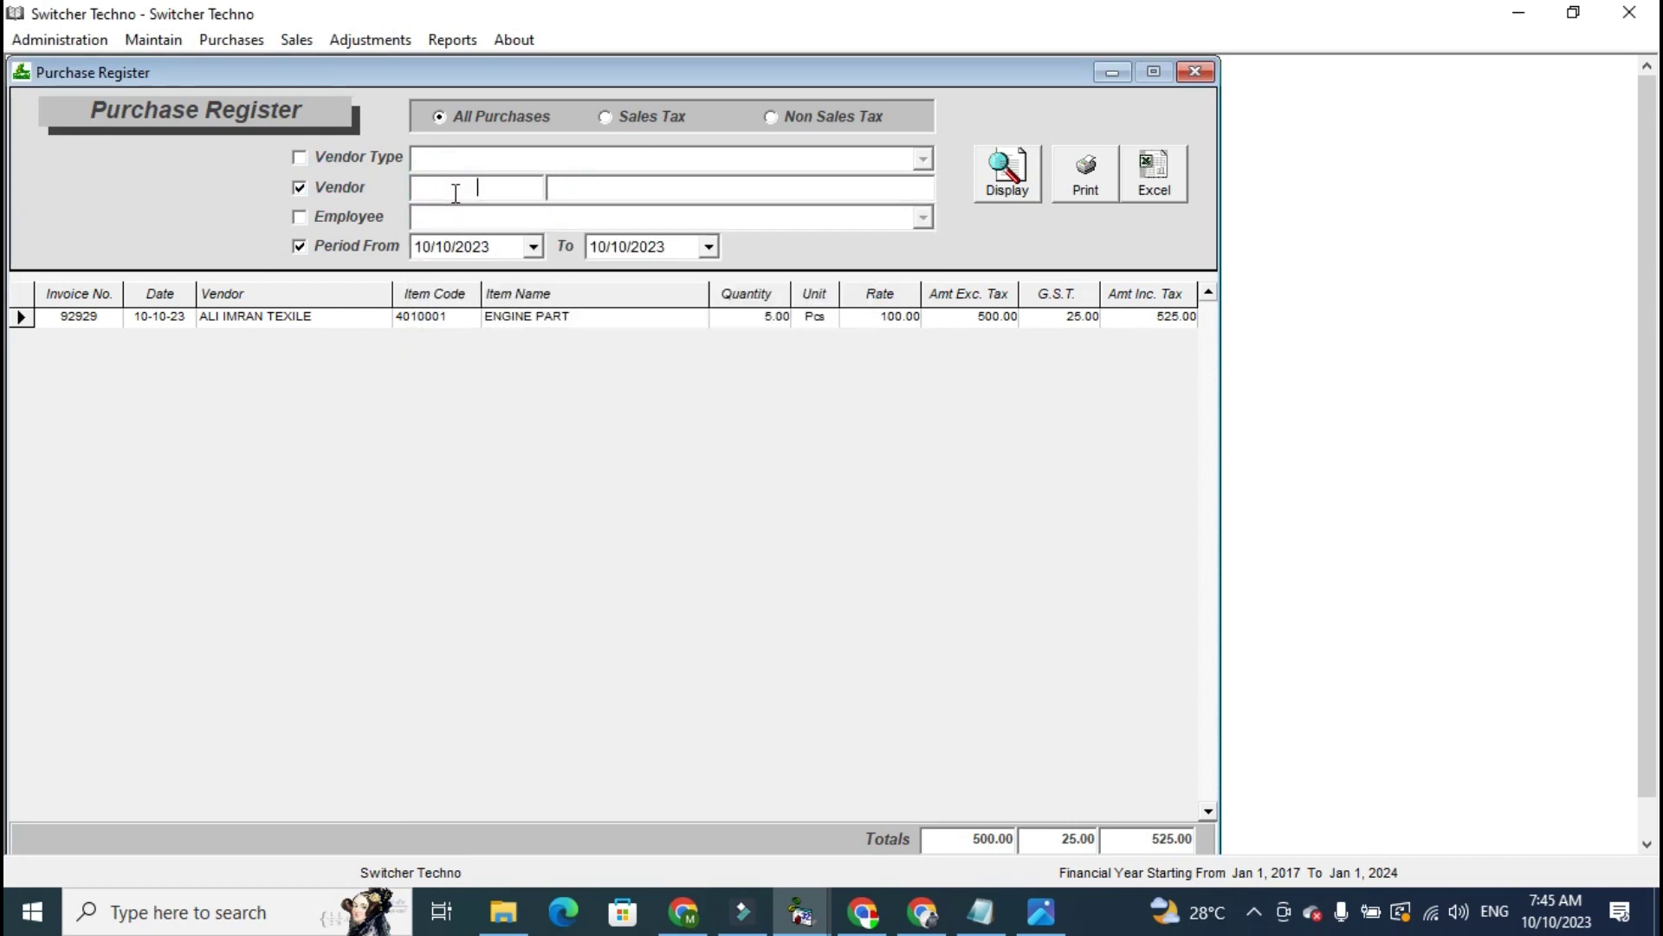
# Open the Sale Report, display it for all sales and check the total amount including tax.
pyautogui.click(434, 48)
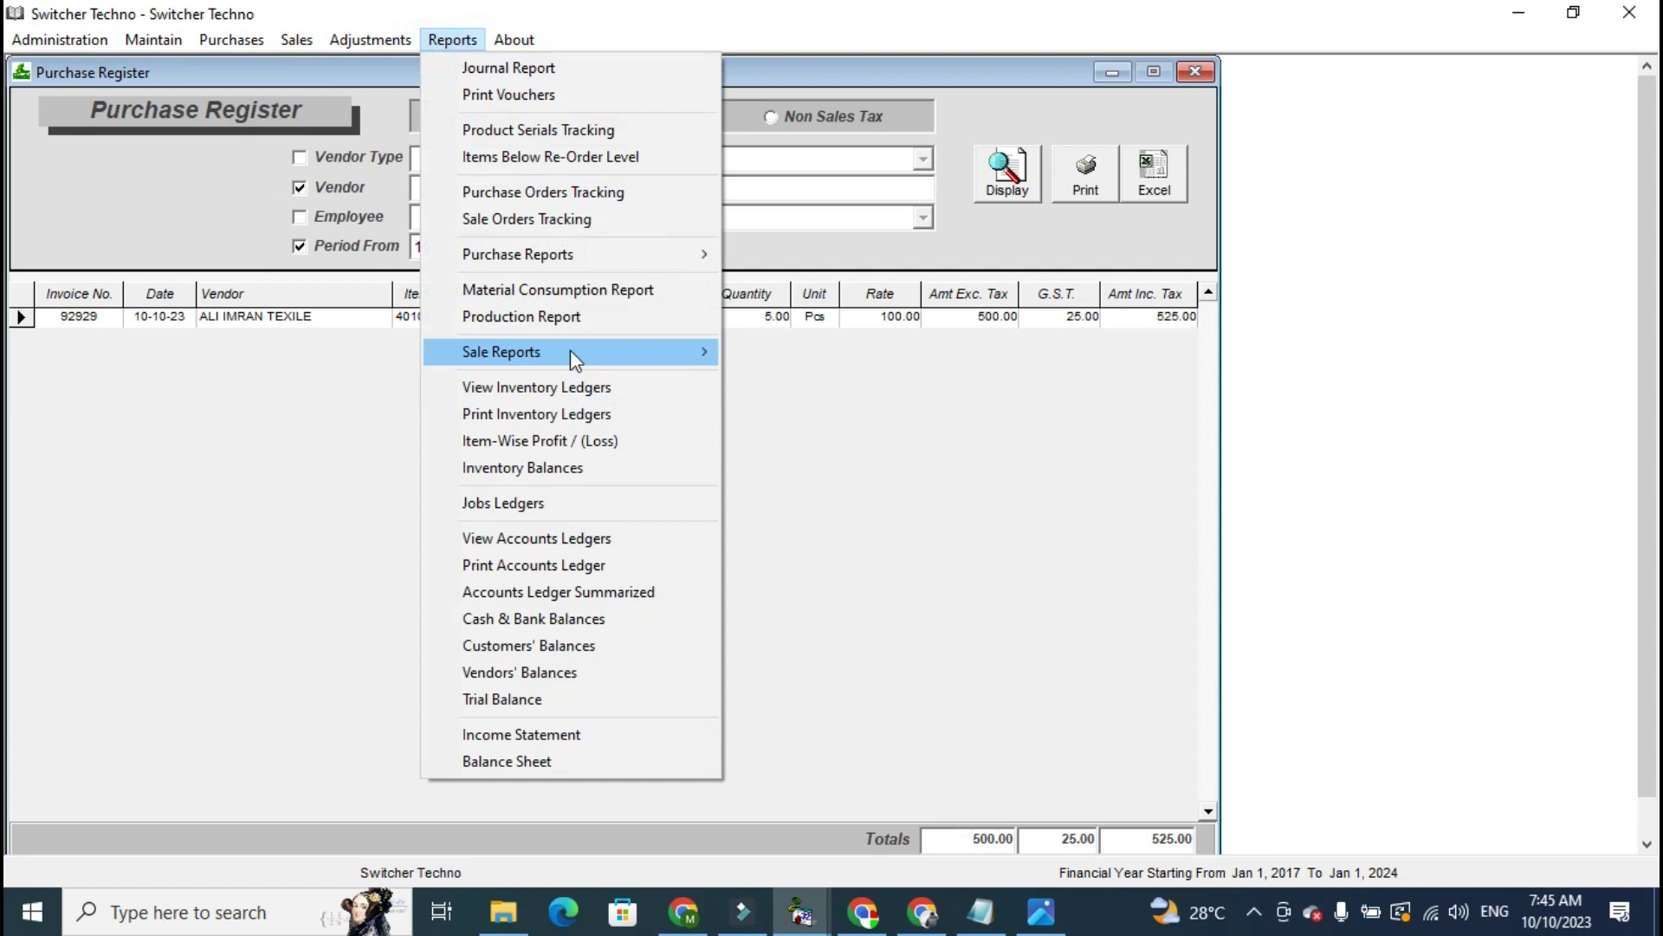
pyautogui.moveTo(570, 350)
pyautogui.click(830, 356)
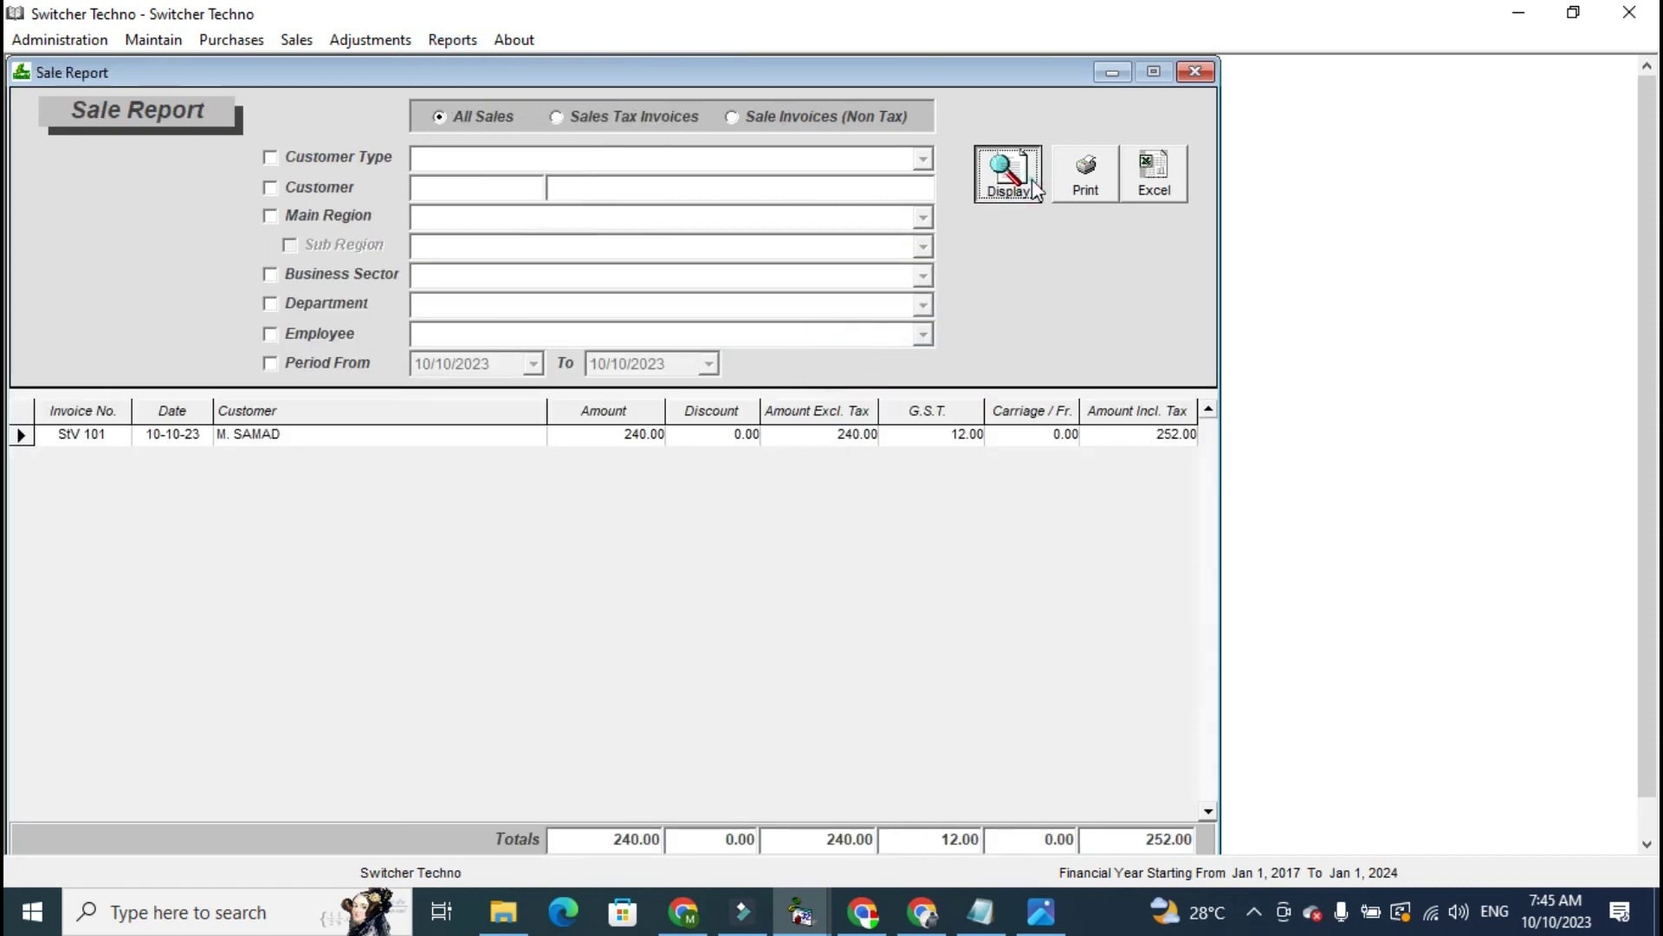
pyautogui.click(1142, 845)
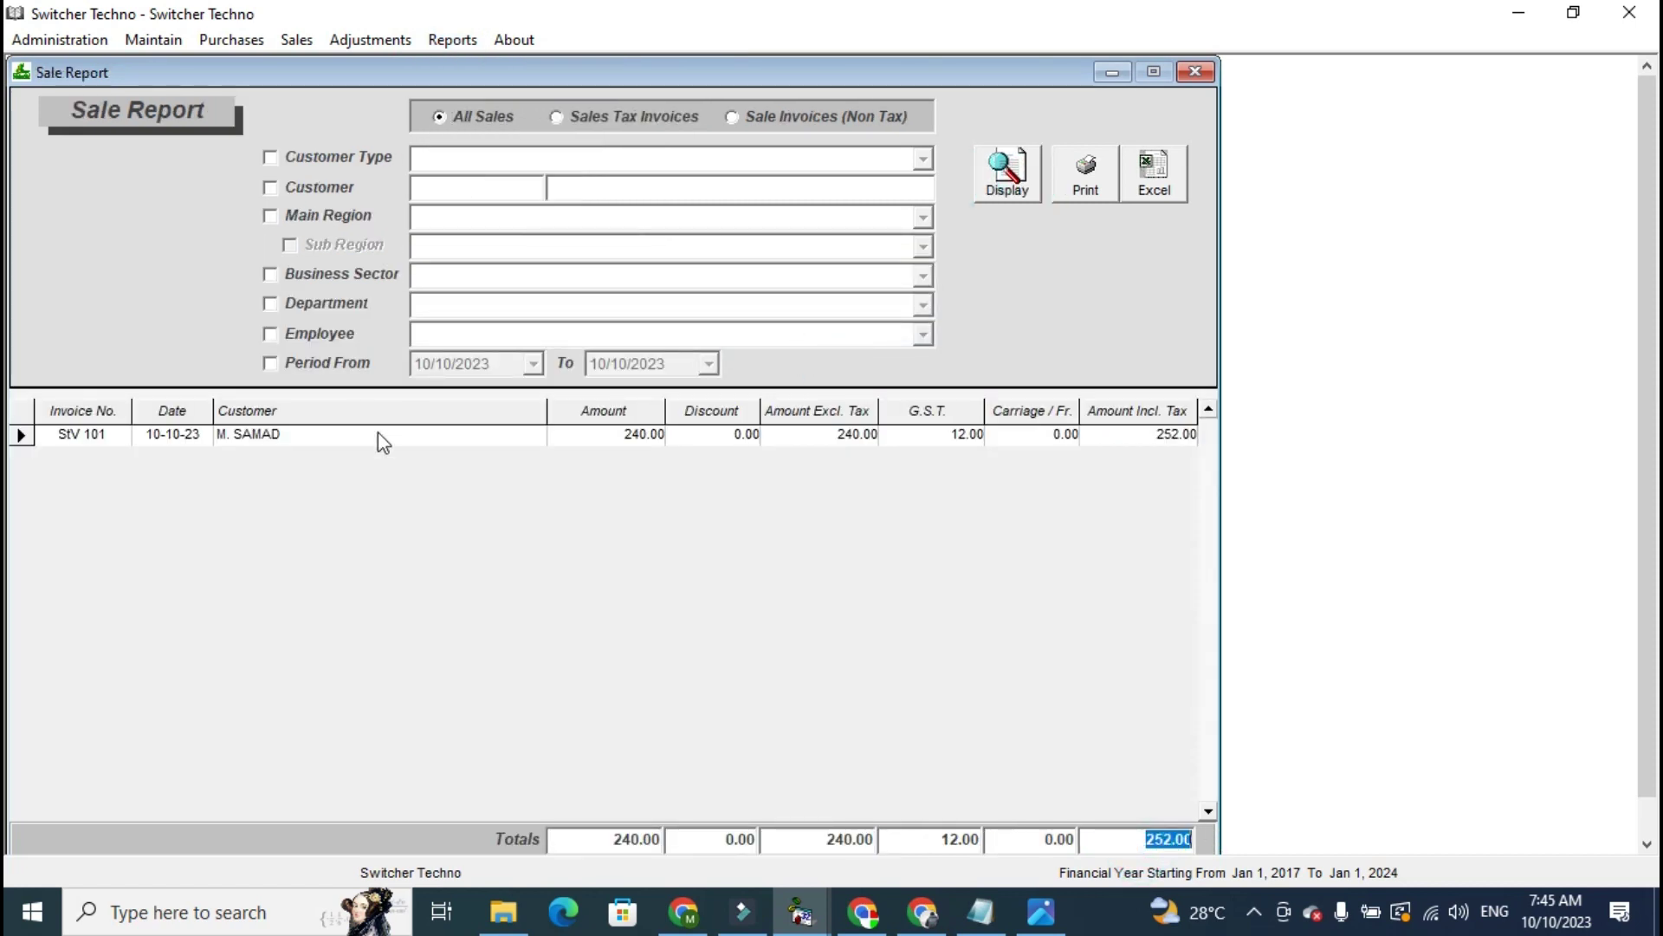
# Switch on the Sale Report's Period From filter, and turn its Customer filter on and off again.
pyautogui.click(354, 364)
pyautogui.click(533, 364)
pyautogui.click(533, 365)
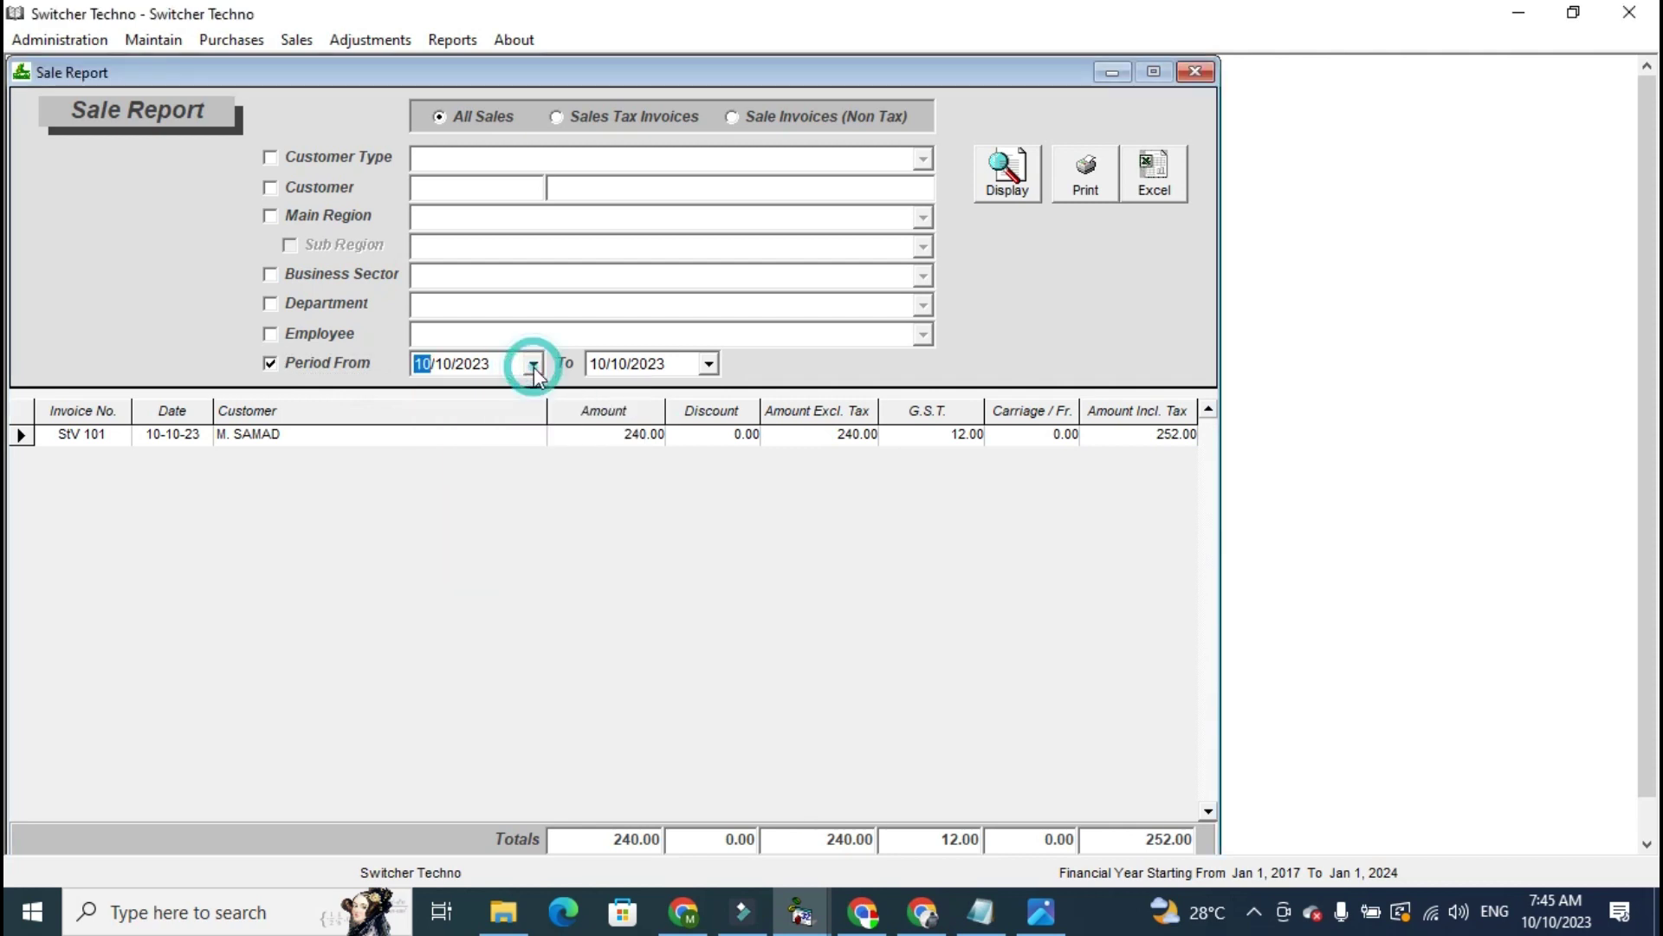
pyautogui.click(345, 186)
pyautogui.click(345, 187)
# Display the Inventory Balances report for all inventory items and check the quantity in, quantity out and closing balance of ENGINE PART.
pyautogui.click(446, 40)
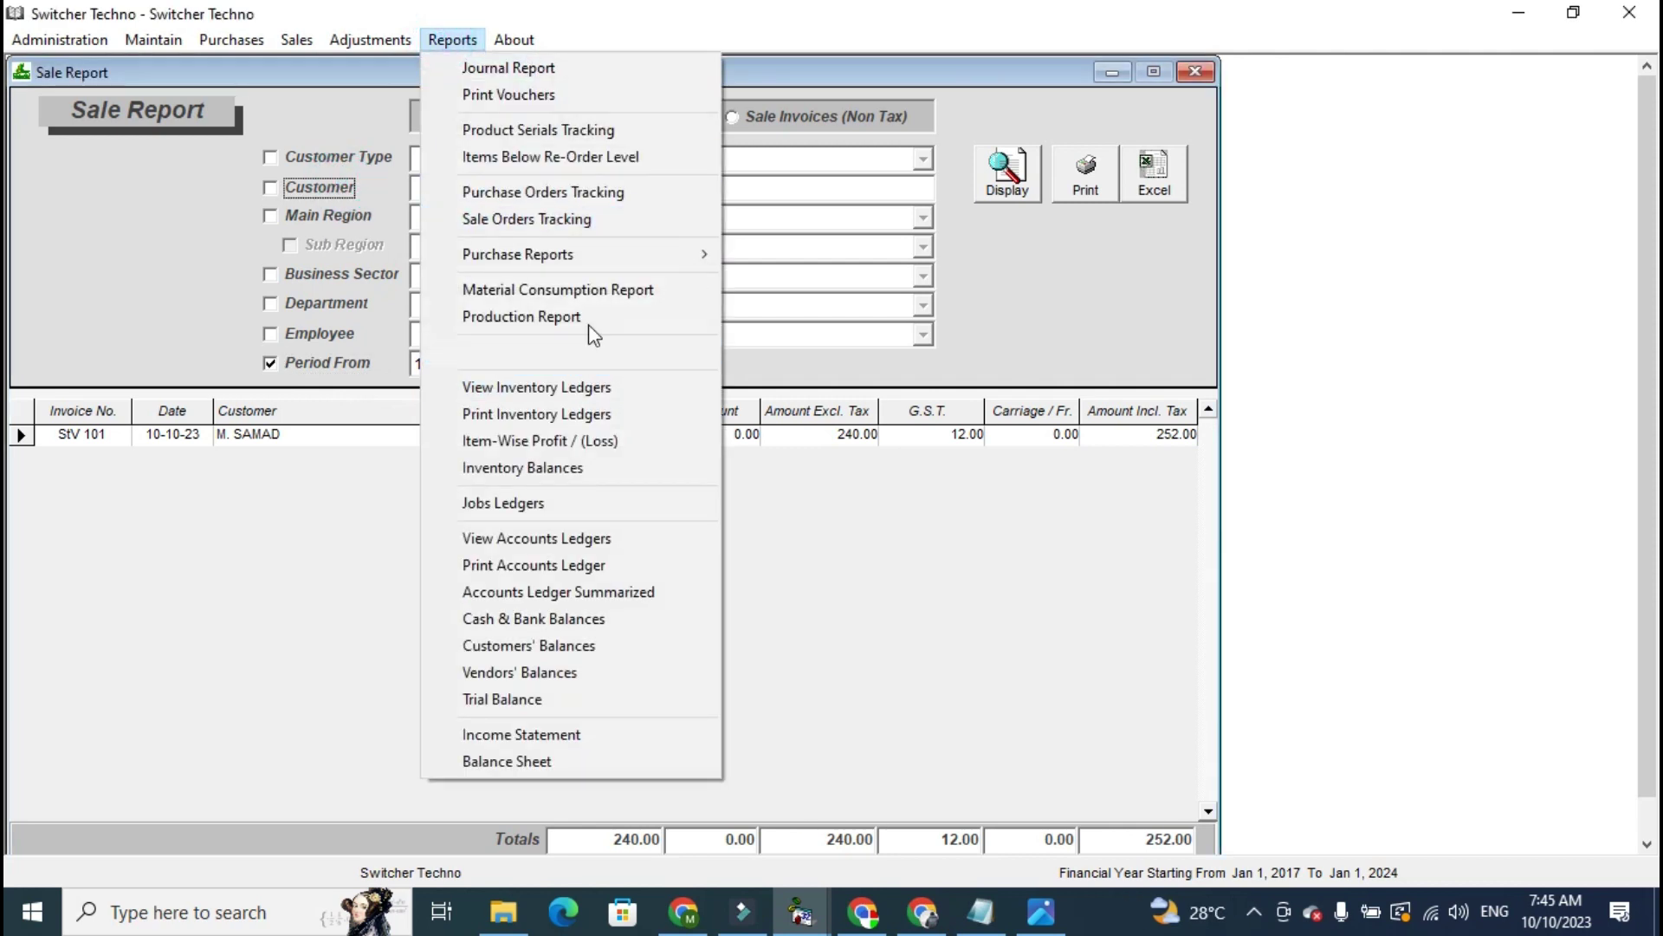
pyautogui.click(610, 469)
pyautogui.click(980, 288)
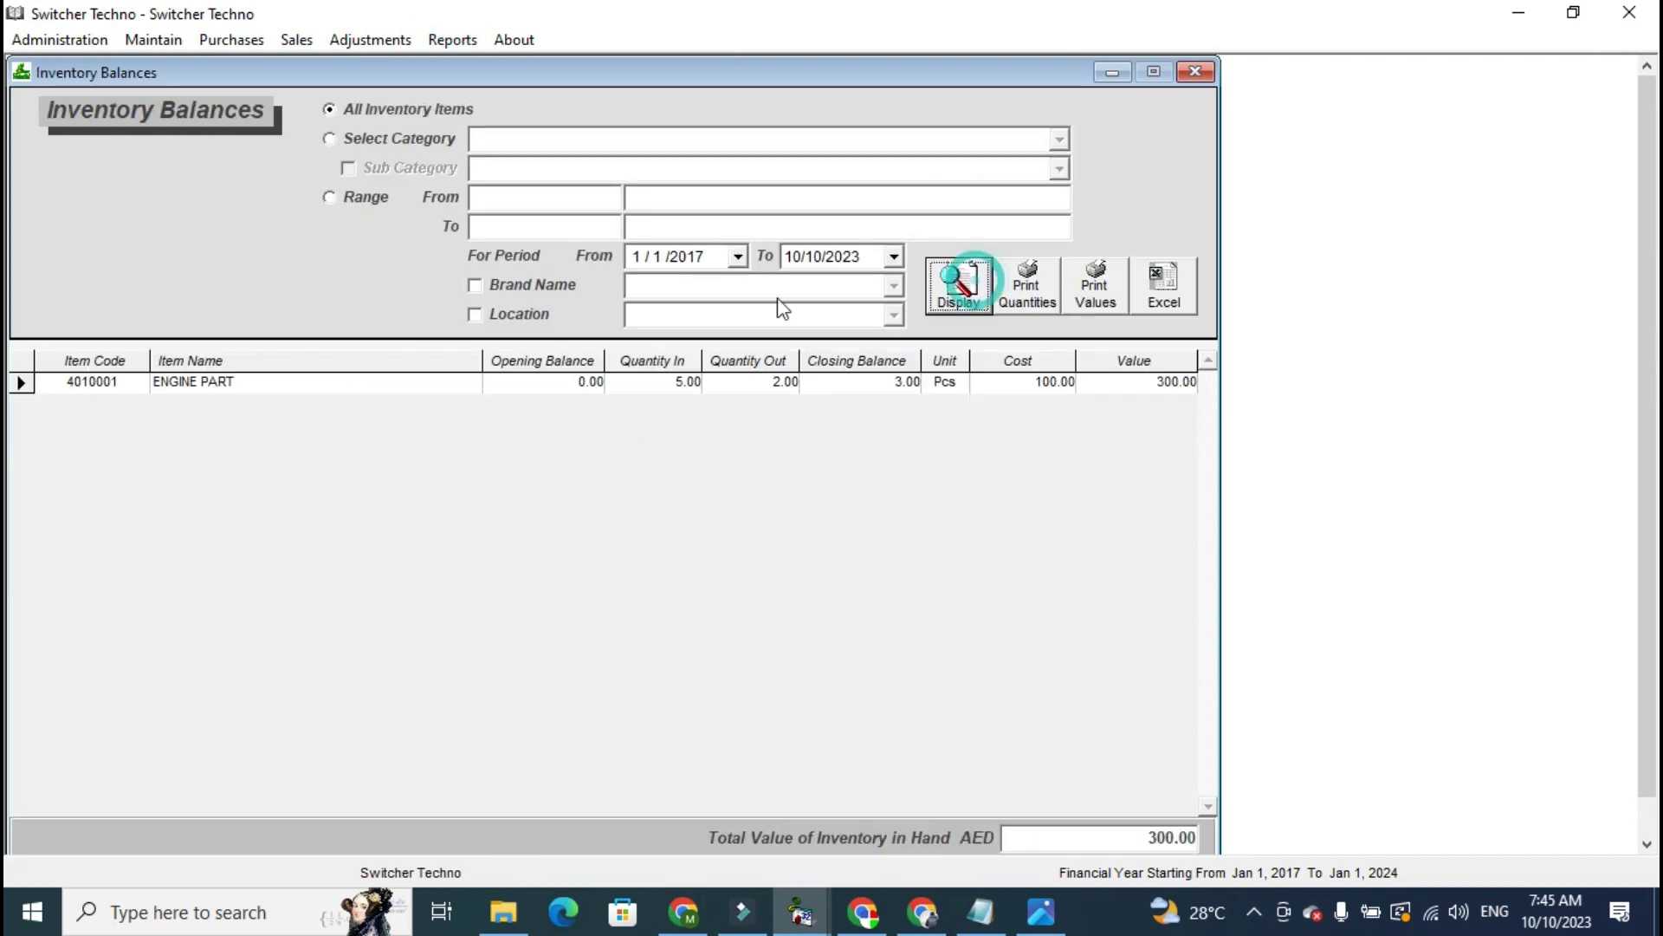
pyautogui.click(653, 364)
pyautogui.click(680, 411)
pyautogui.click(726, 373)
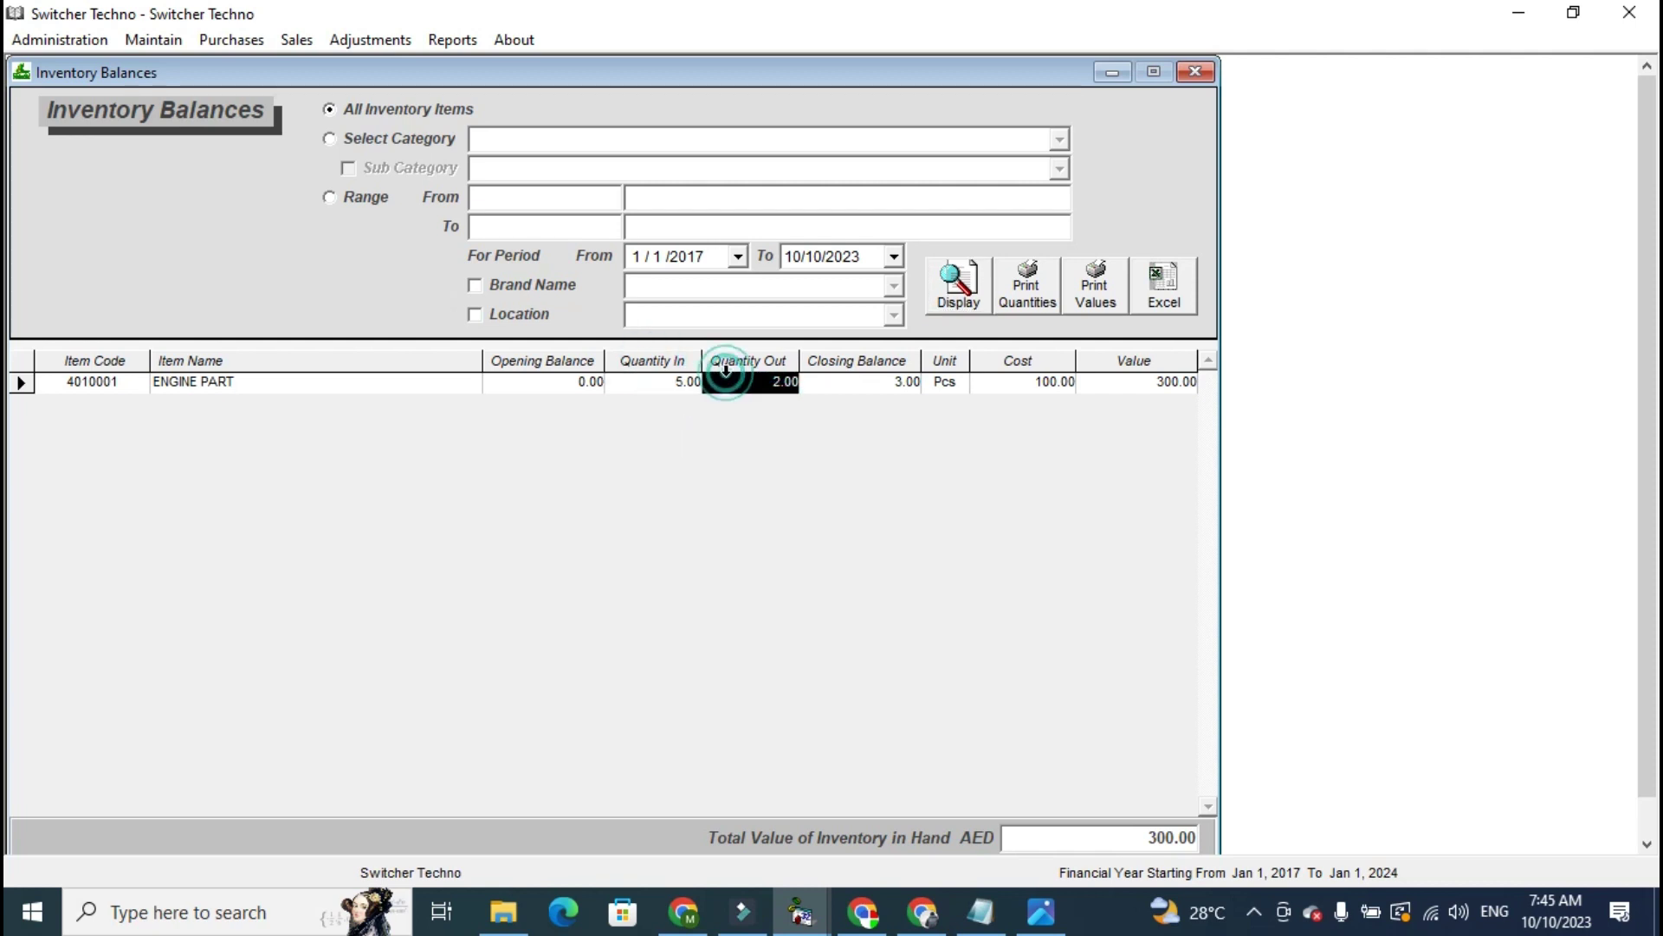
pyautogui.click(847, 379)
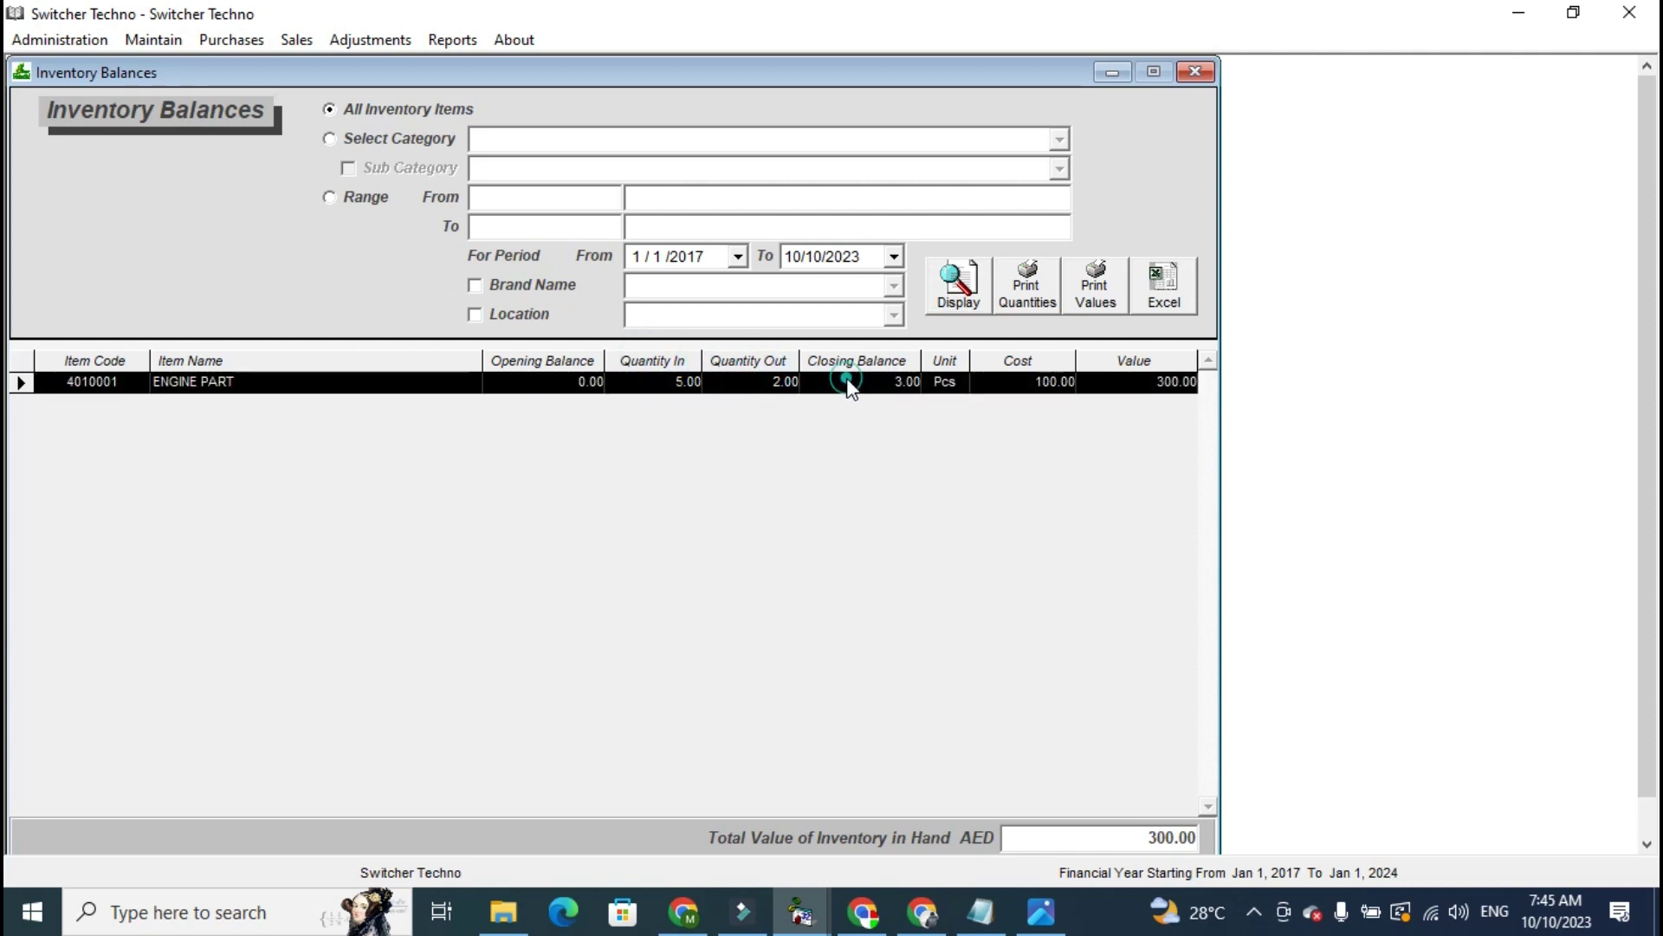
pyautogui.click(859, 396)
pyautogui.click(864, 379)
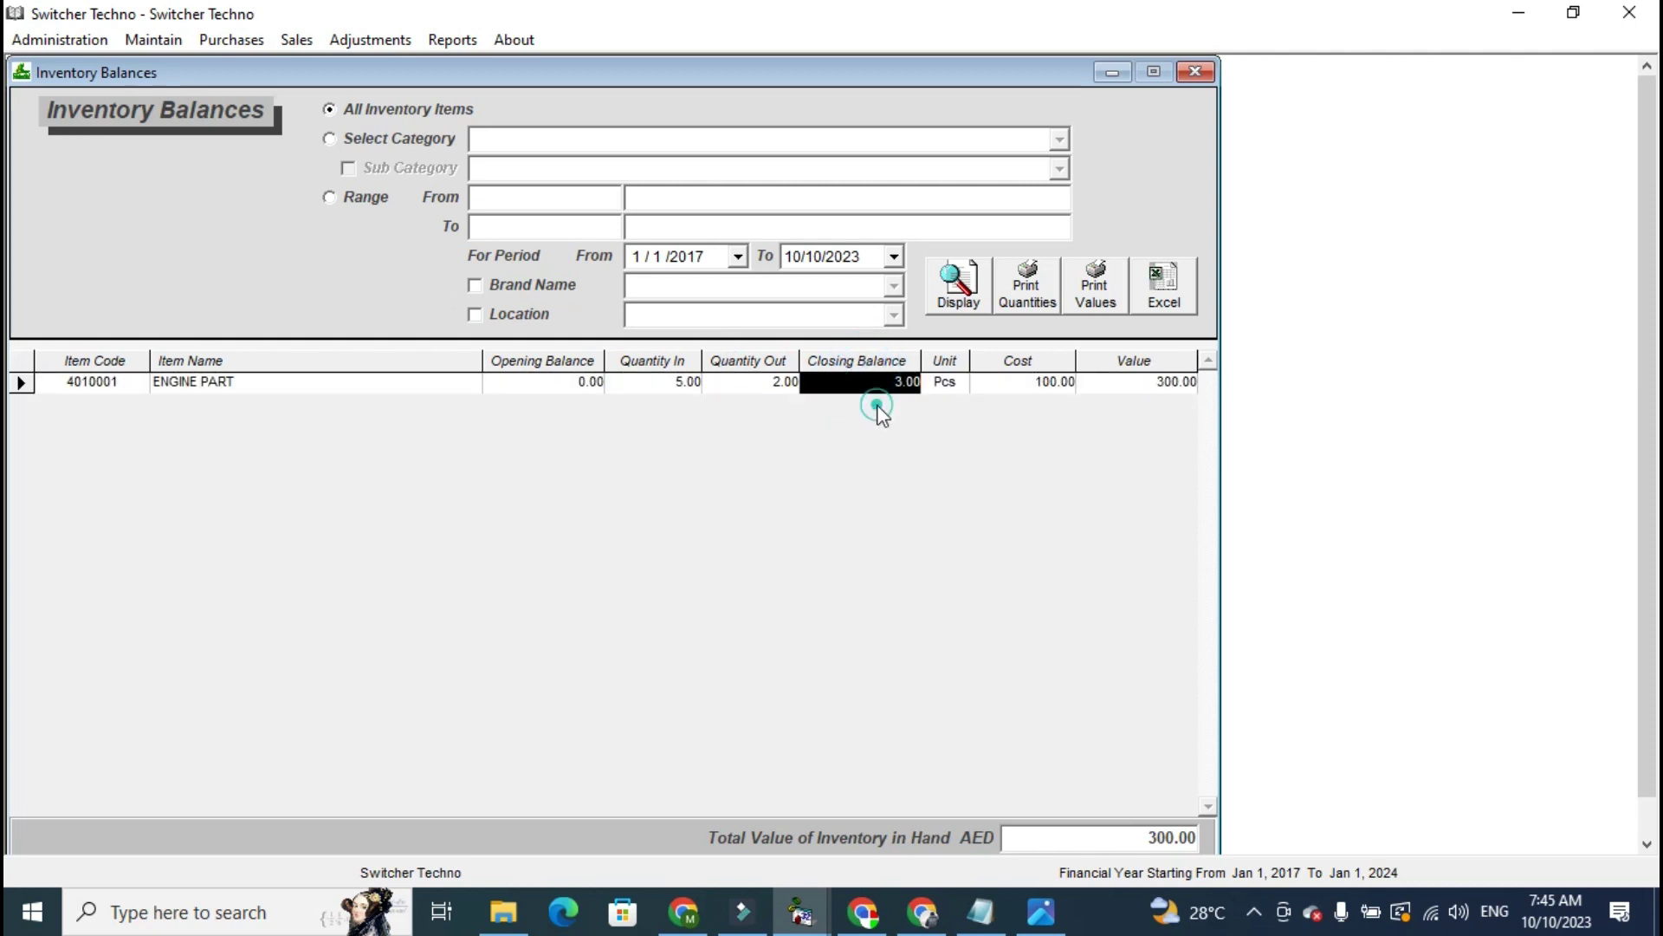
# Open the ENGINE PART inventory ledger from its closing balance, check its entries, preview the ledger printout and close the preview.
pyautogui.click(879, 381)
pyautogui.doubleClick(879, 381)
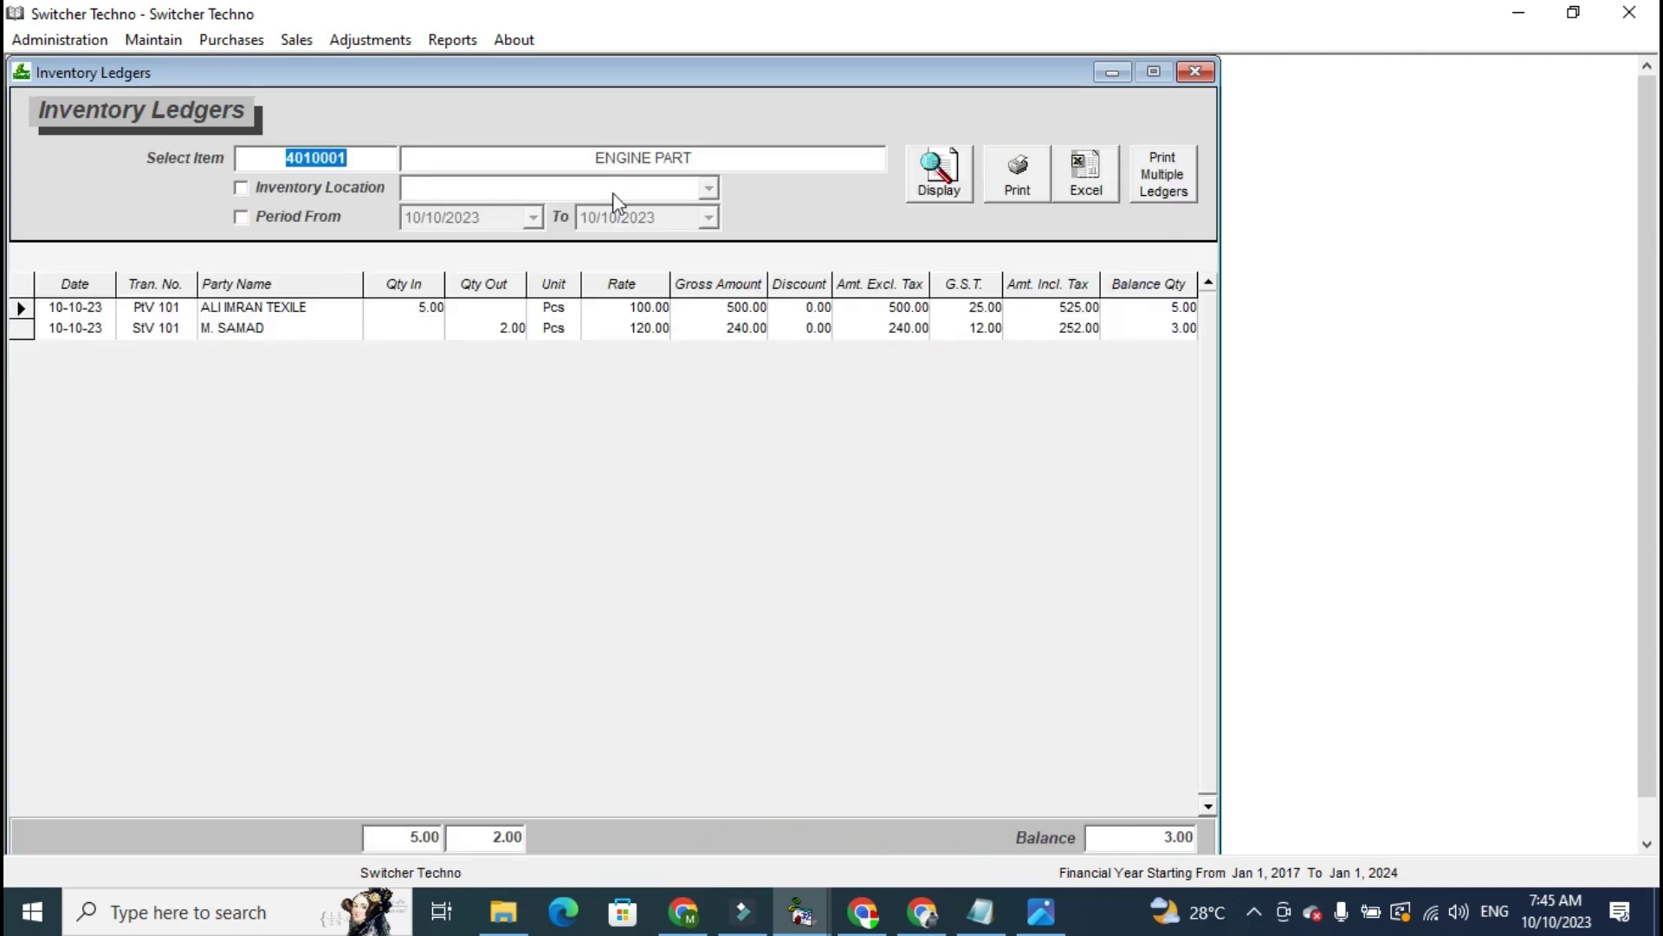
pyautogui.click(411, 309)
pyautogui.click(297, 309)
pyautogui.click(303, 348)
pyautogui.click(1026, 180)
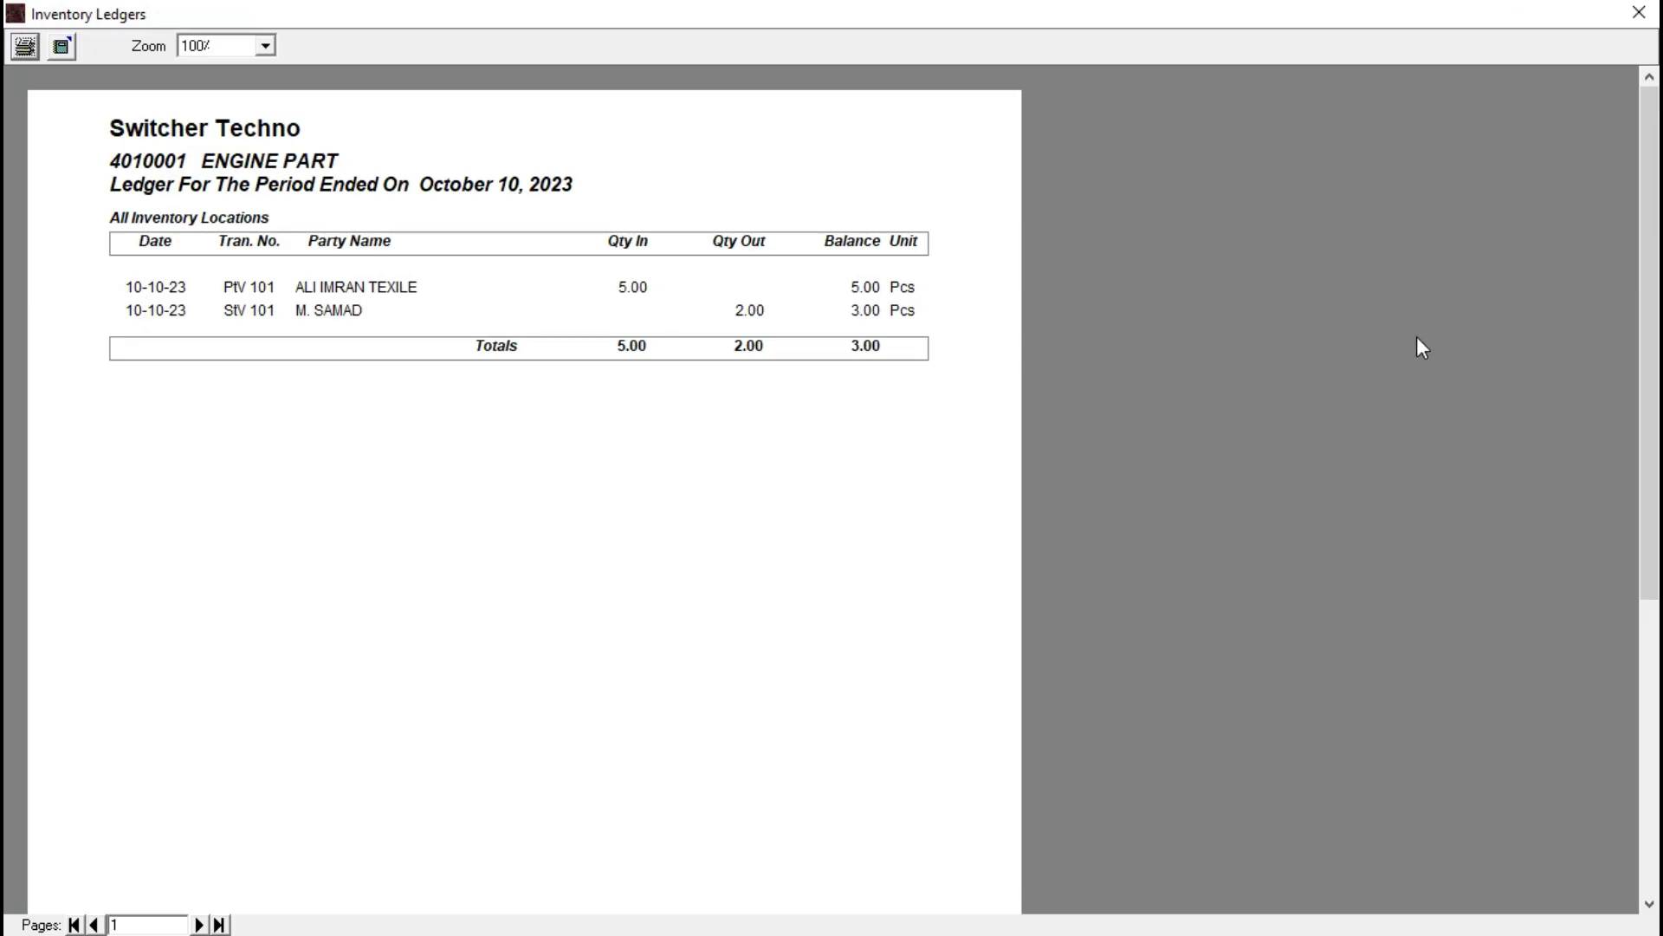
pyautogui.click(1639, 13)
# Open the Customers' Balances report and display the balances for the default period.
pyautogui.click(452, 40)
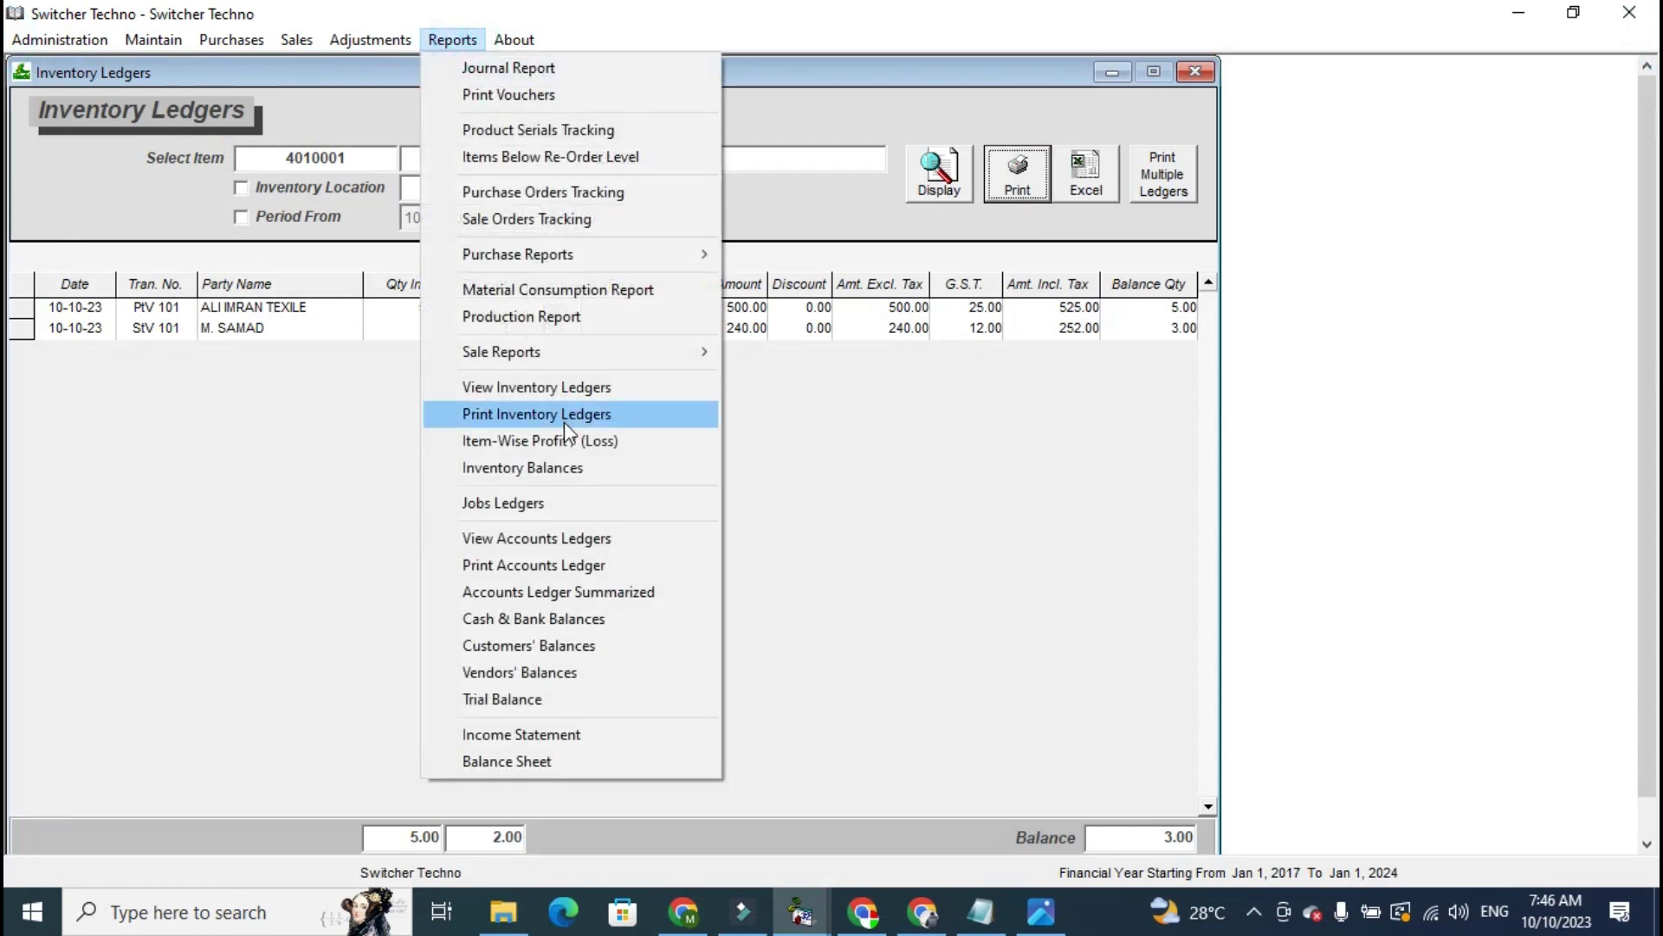
pyautogui.click(580, 652)
pyautogui.click(1072, 161)
pyautogui.click(1073, 429)
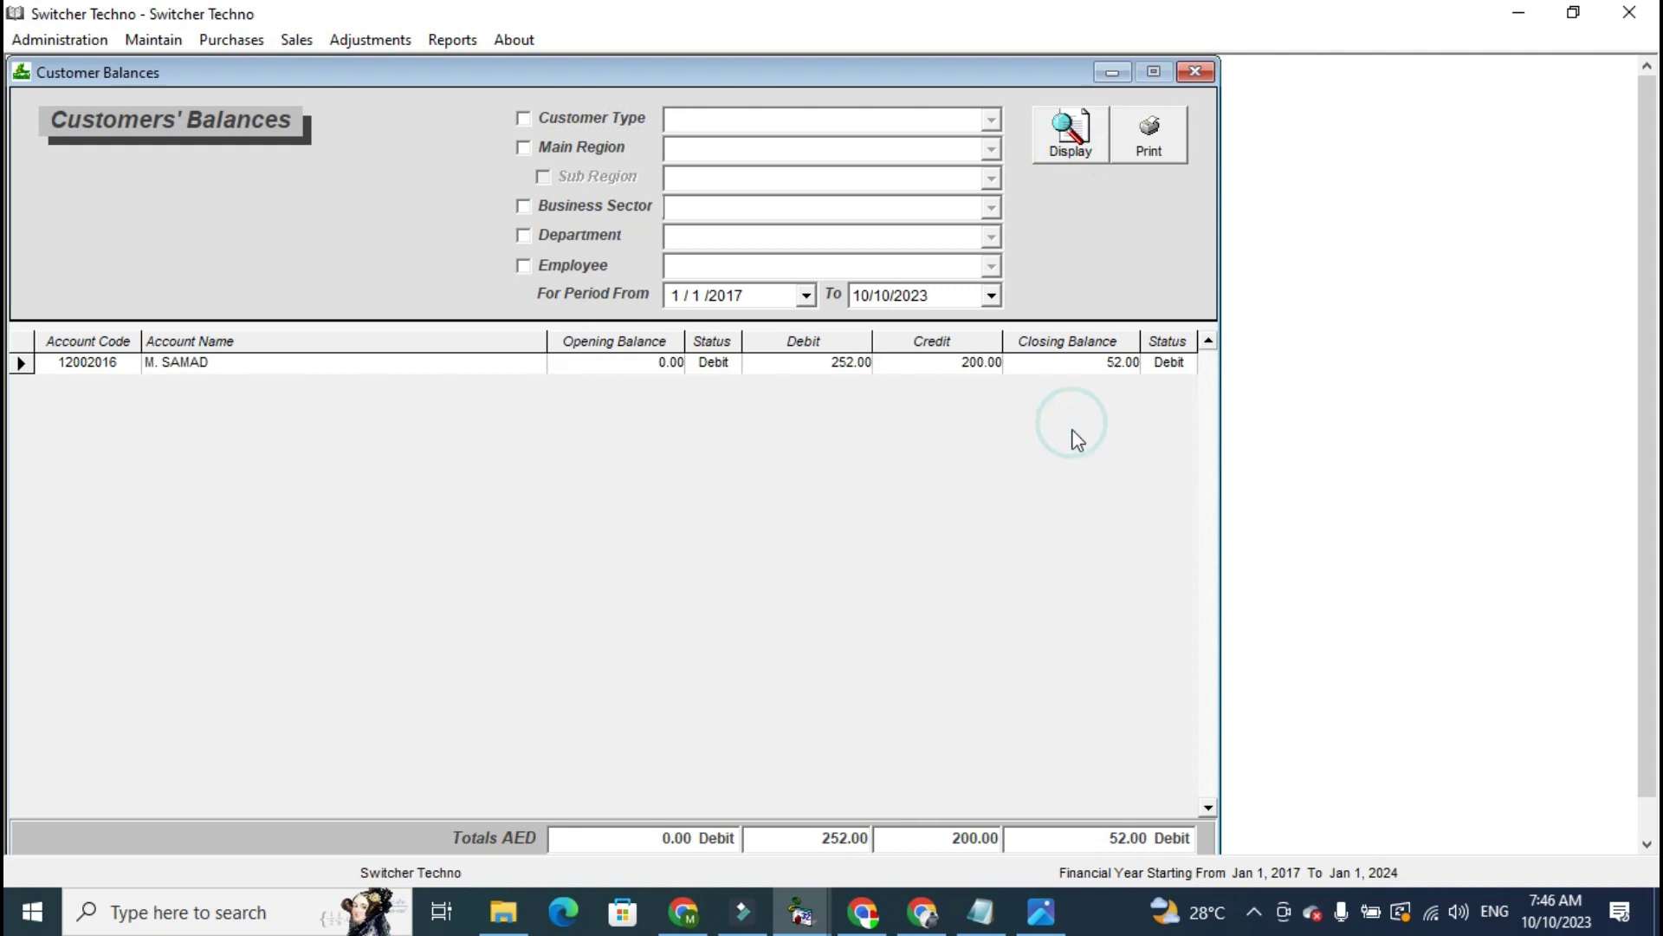
# Open the Vendors' Balances report and display the balances for the default period.
pyautogui.click(448, 40)
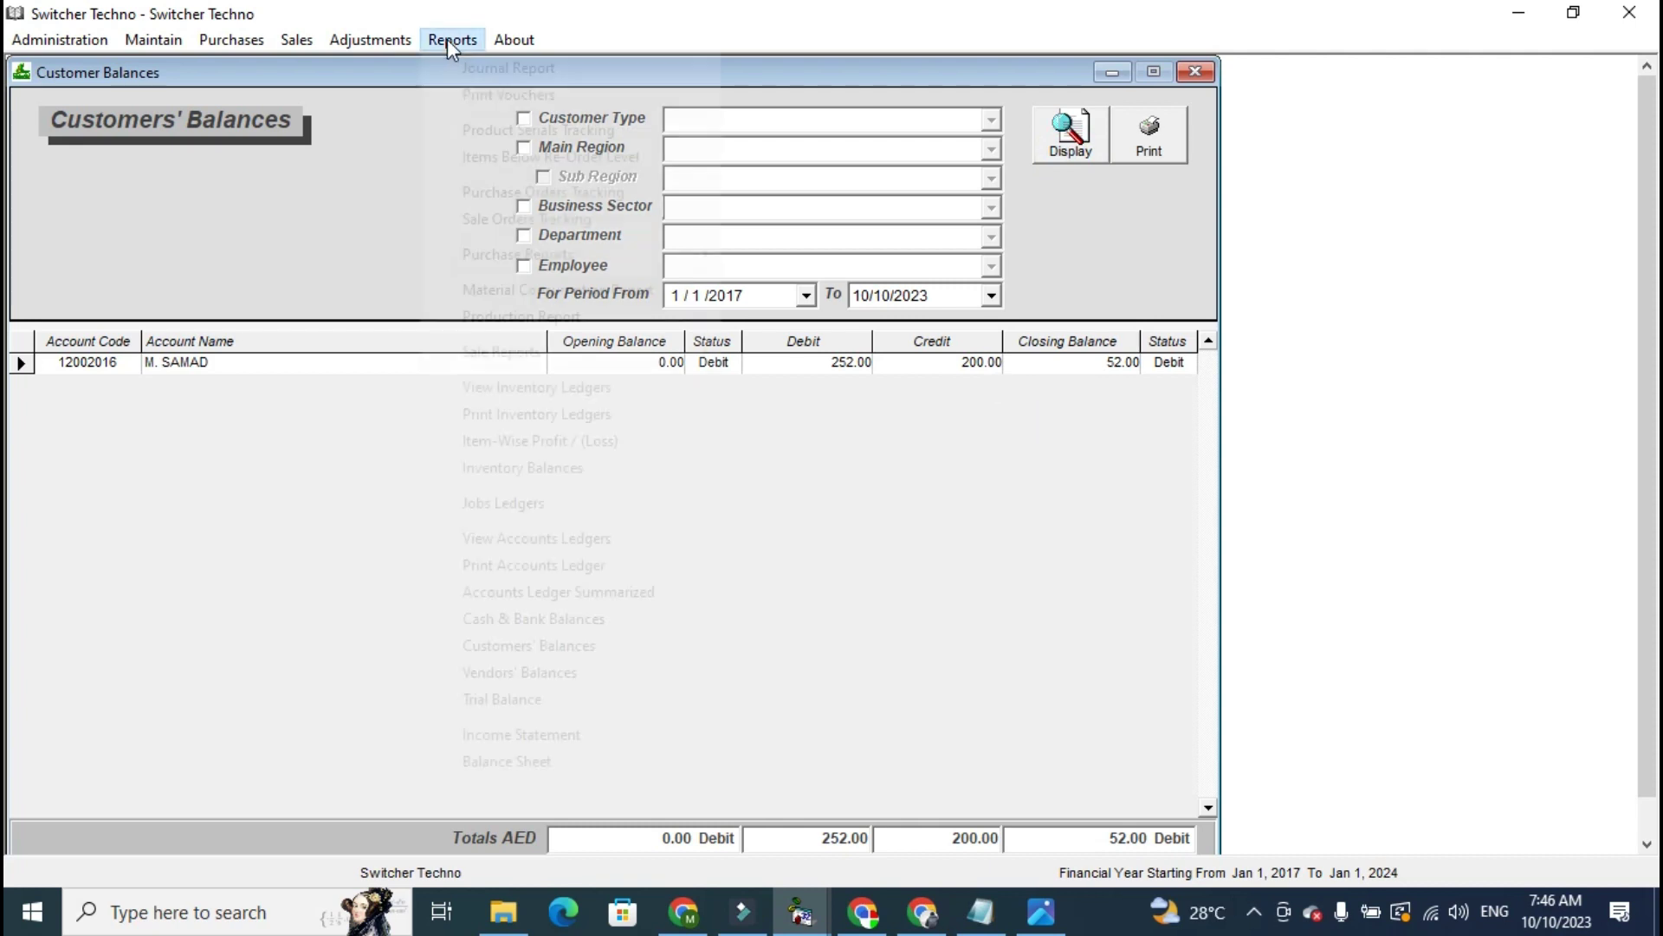
pyautogui.click(582, 672)
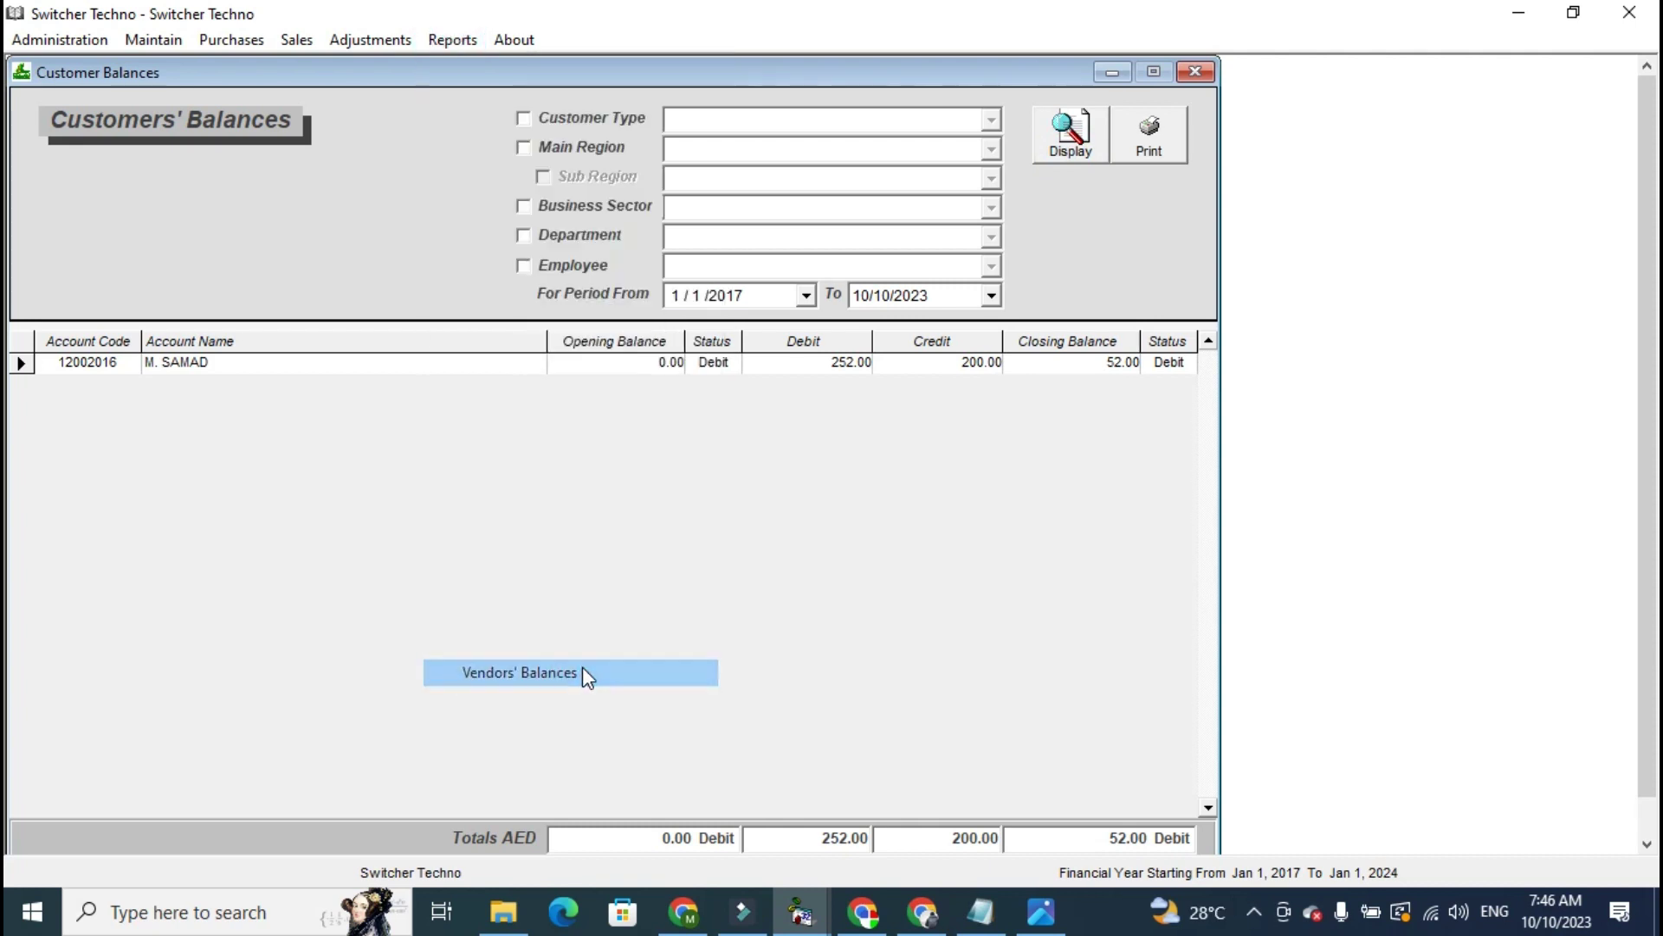
pyautogui.click(1064, 442)
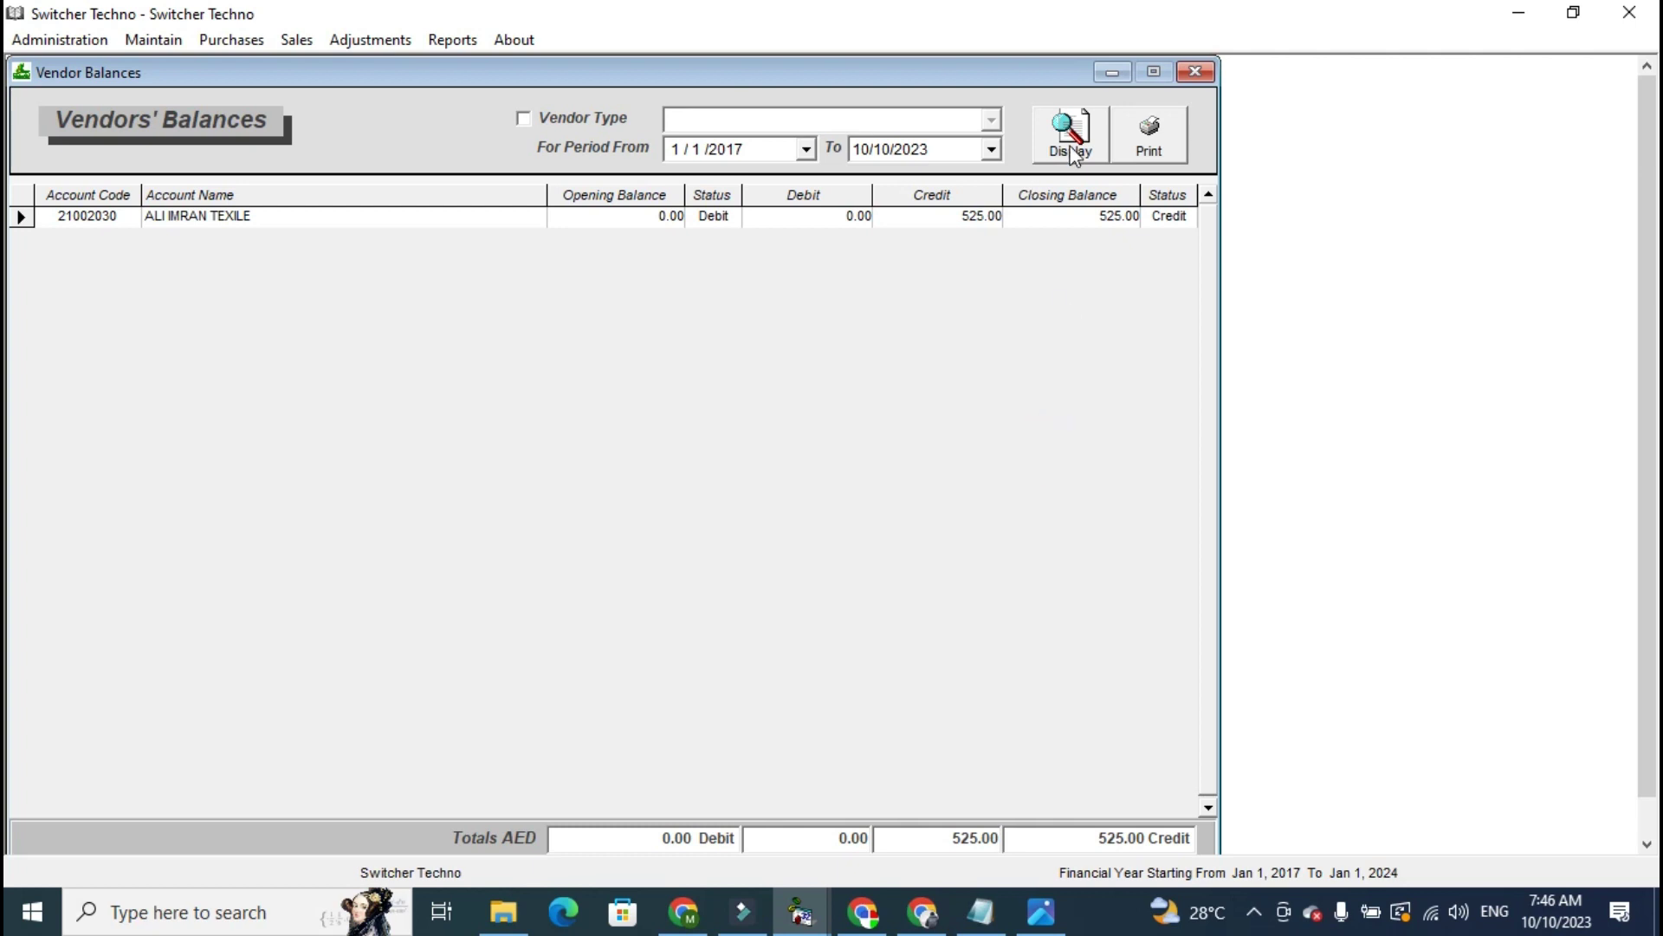
# Display the two-column Trial Balance for all accounts, check it and close the report.
pyautogui.click(453, 40)
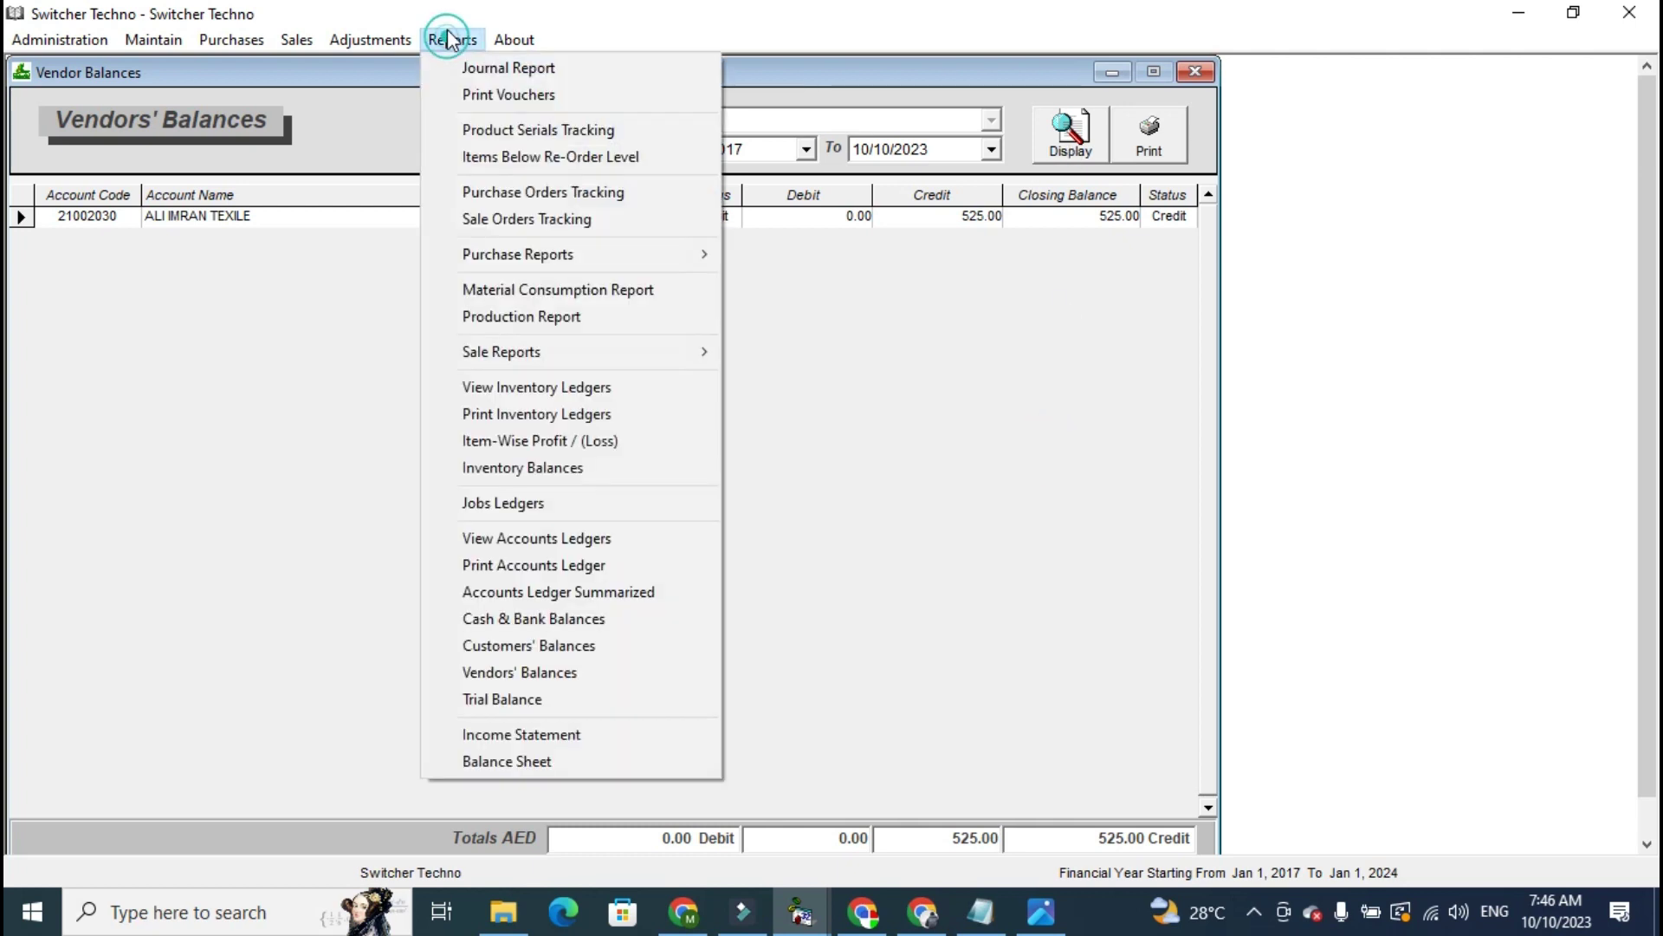
pyautogui.click(623, 702)
pyautogui.click(1035, 232)
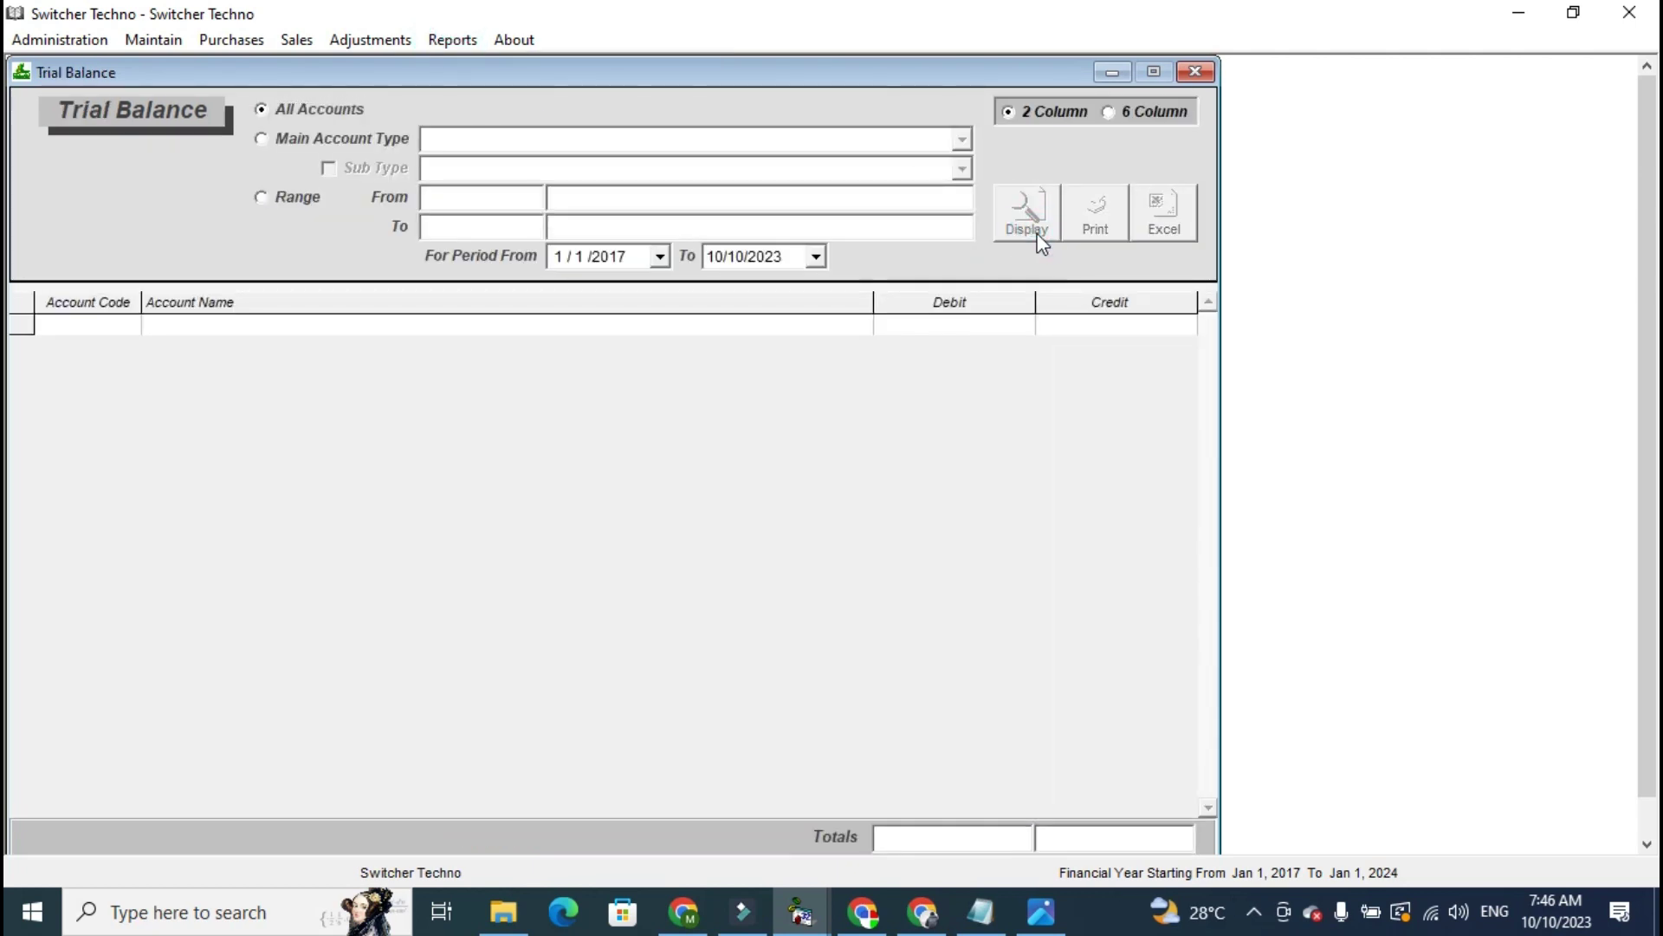
pyautogui.click(1137, 520)
pyautogui.click(1195, 72)
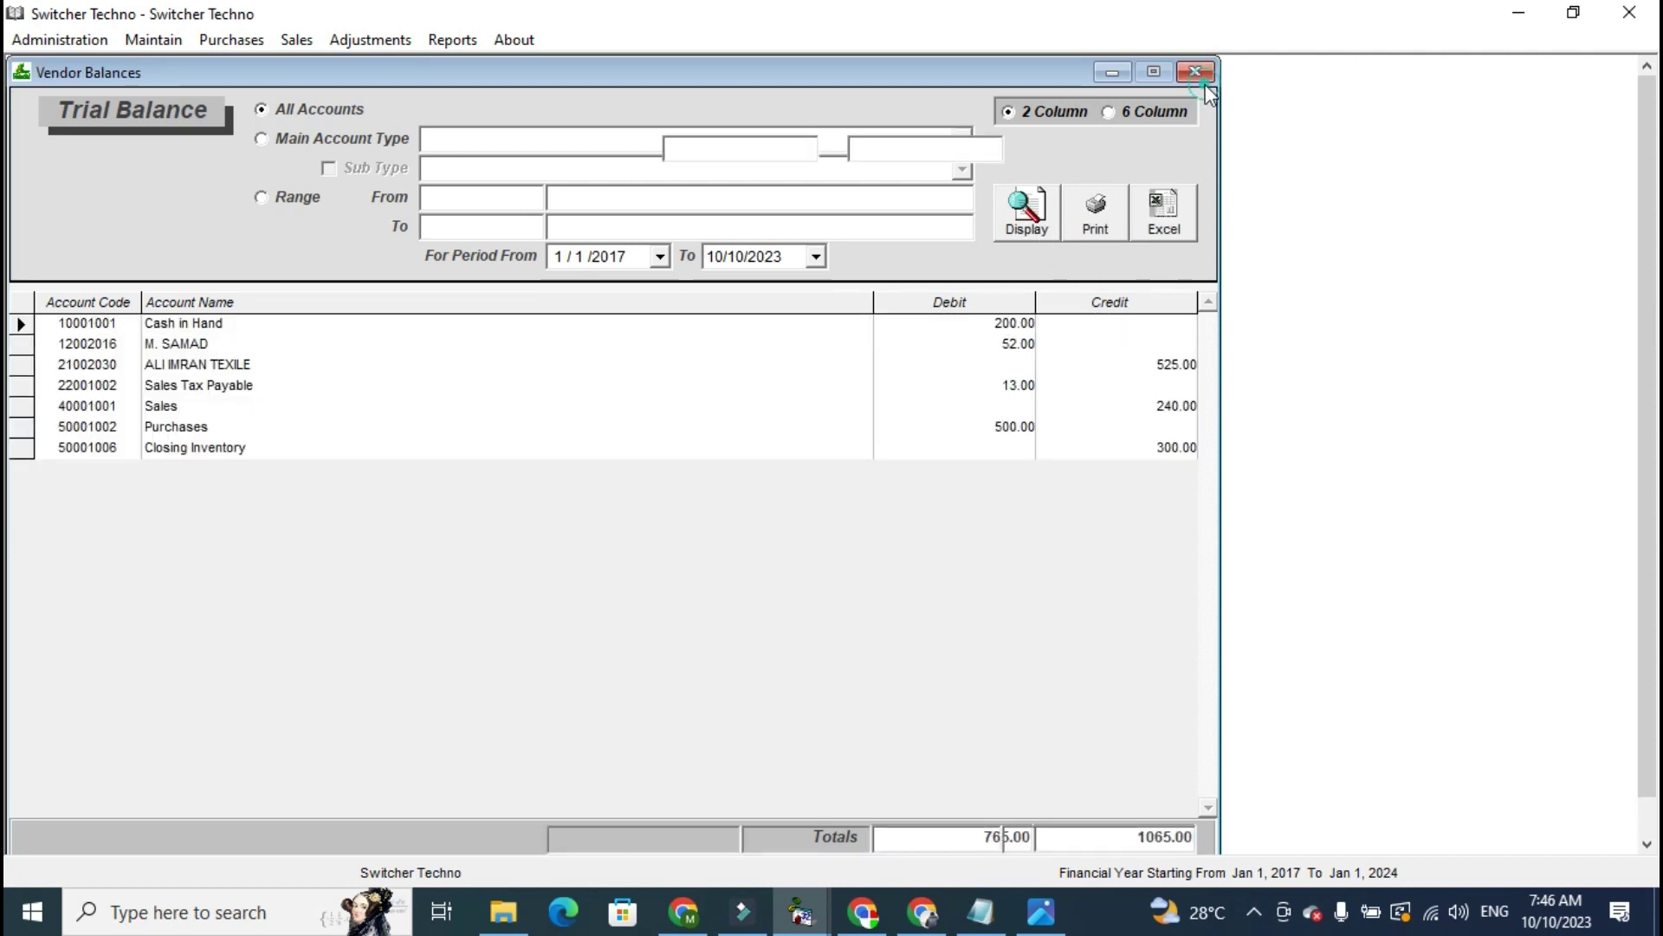
# View the Income Statement to date, read through it, and close the preview and its options dialog.
pyautogui.click(440, 39)
pyautogui.click(624, 736)
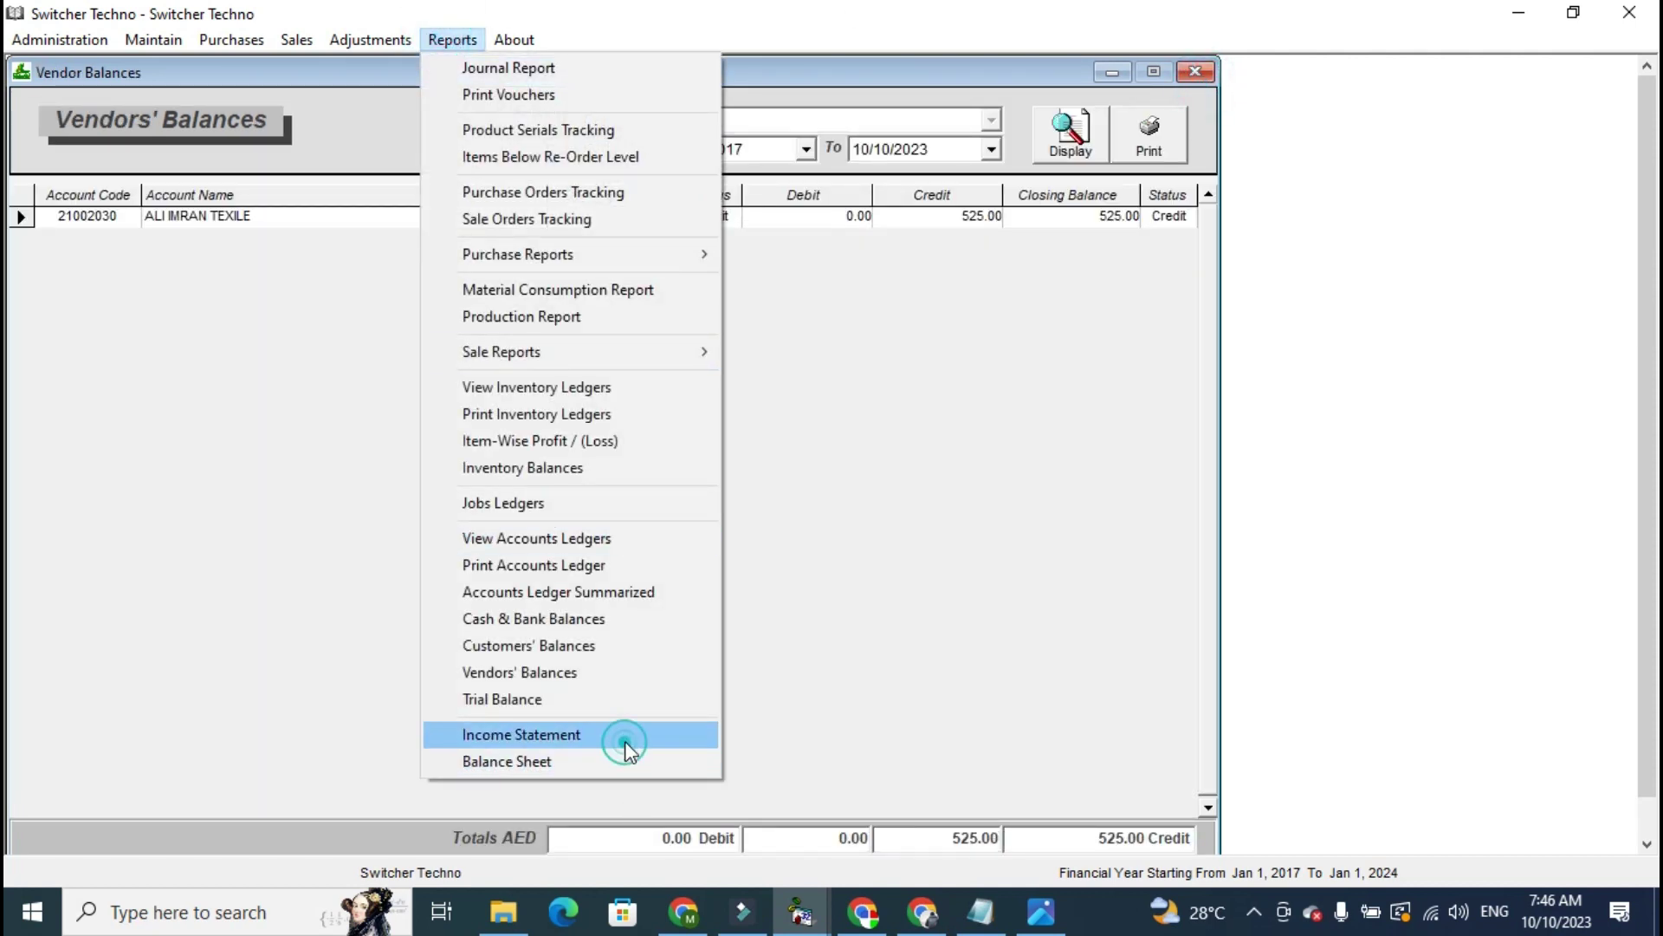
pyautogui.click(1040, 308)
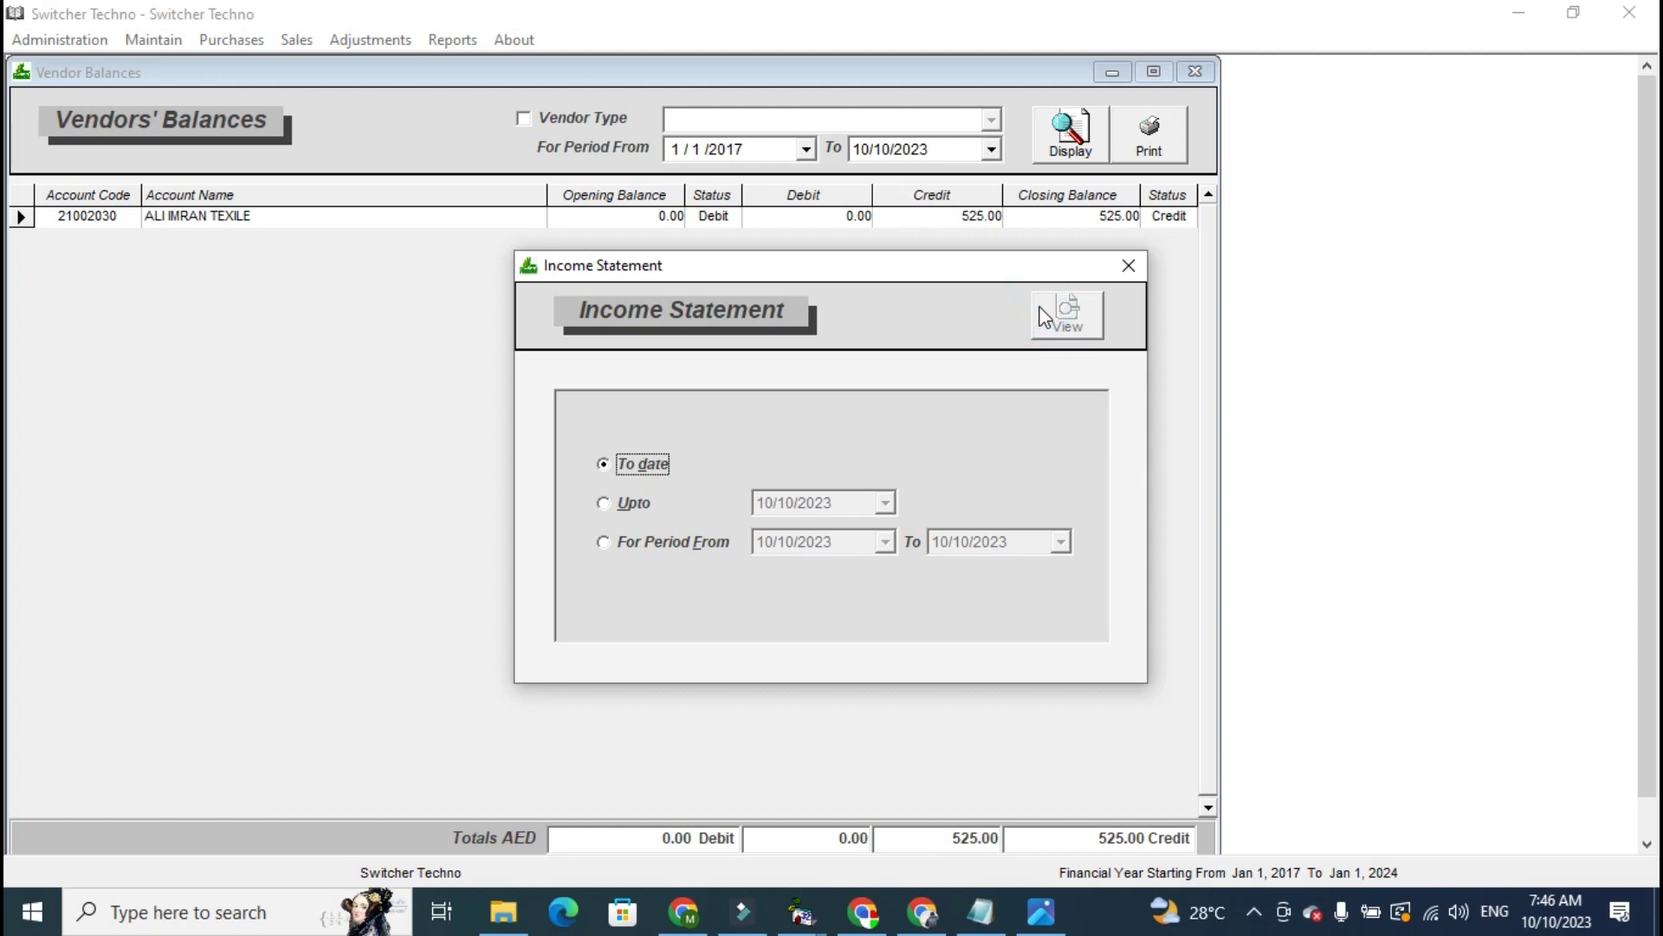
pyautogui.click(1093, 322)
pyautogui.scroll(-3, 6, 400)
pyautogui.scroll(3, 7, 400)
pyautogui.click(1640, 12)
pyautogui.click(1129, 265)
# Close all remaining report windows to return to the main menu.
pyautogui.click(1198, 69)
pyautogui.click(1197, 69)
pyautogui.click(1198, 69)
pyautogui.click(1198, 69)
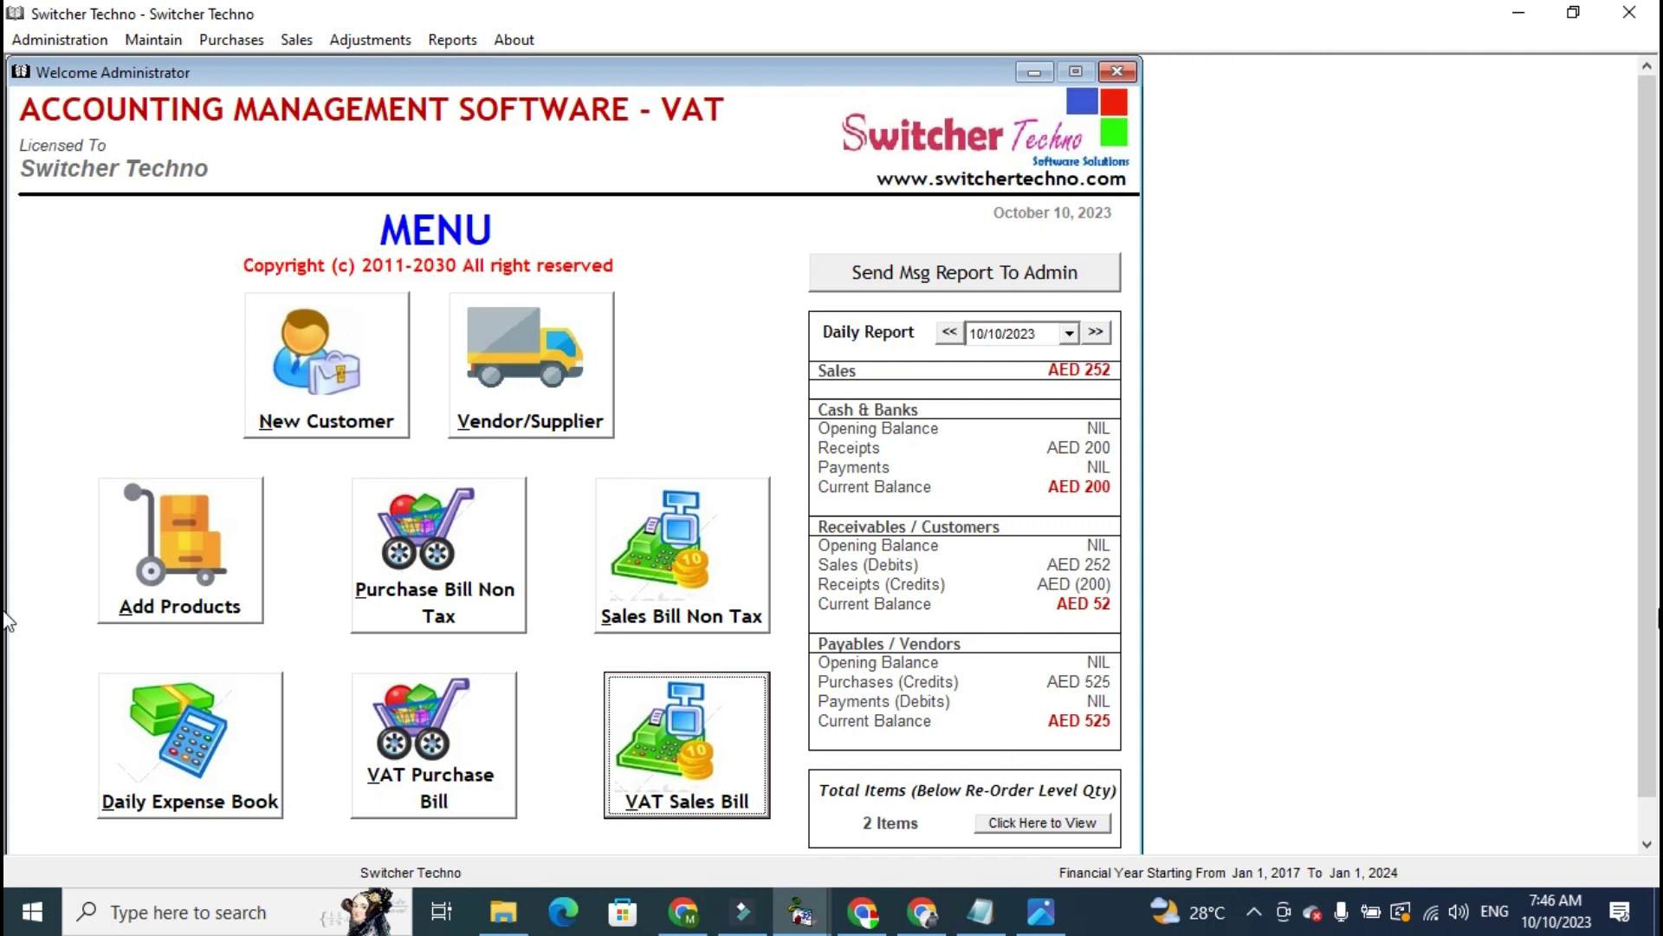
pyautogui.click(1256, 915)
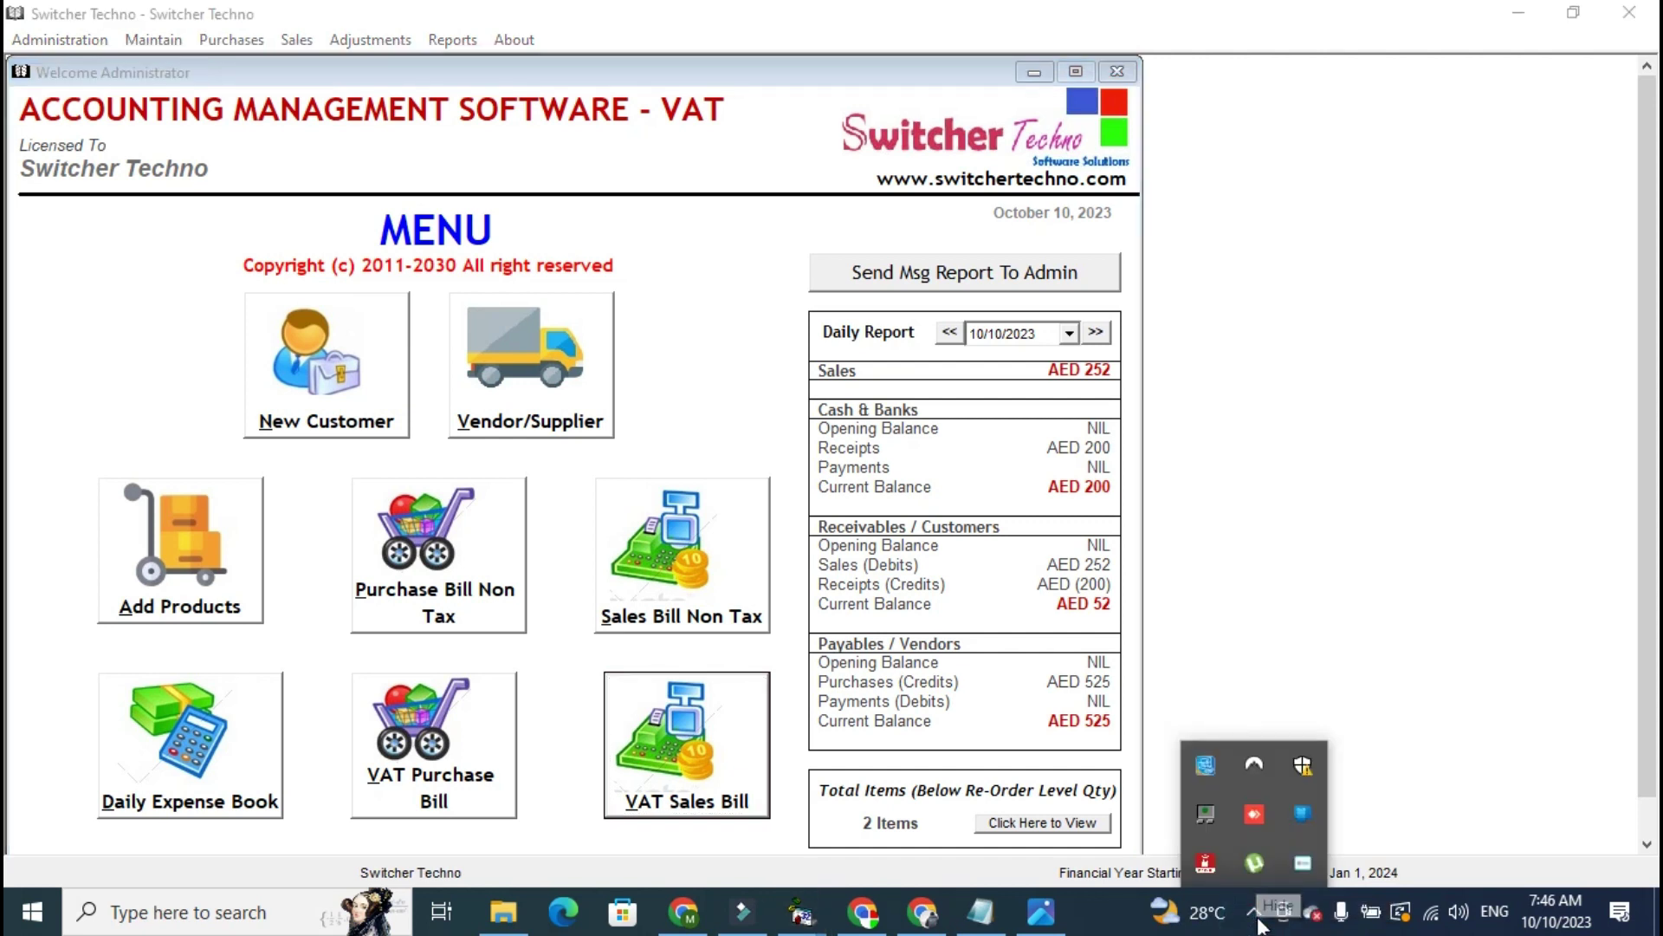
pyautogui.click(1258, 914)
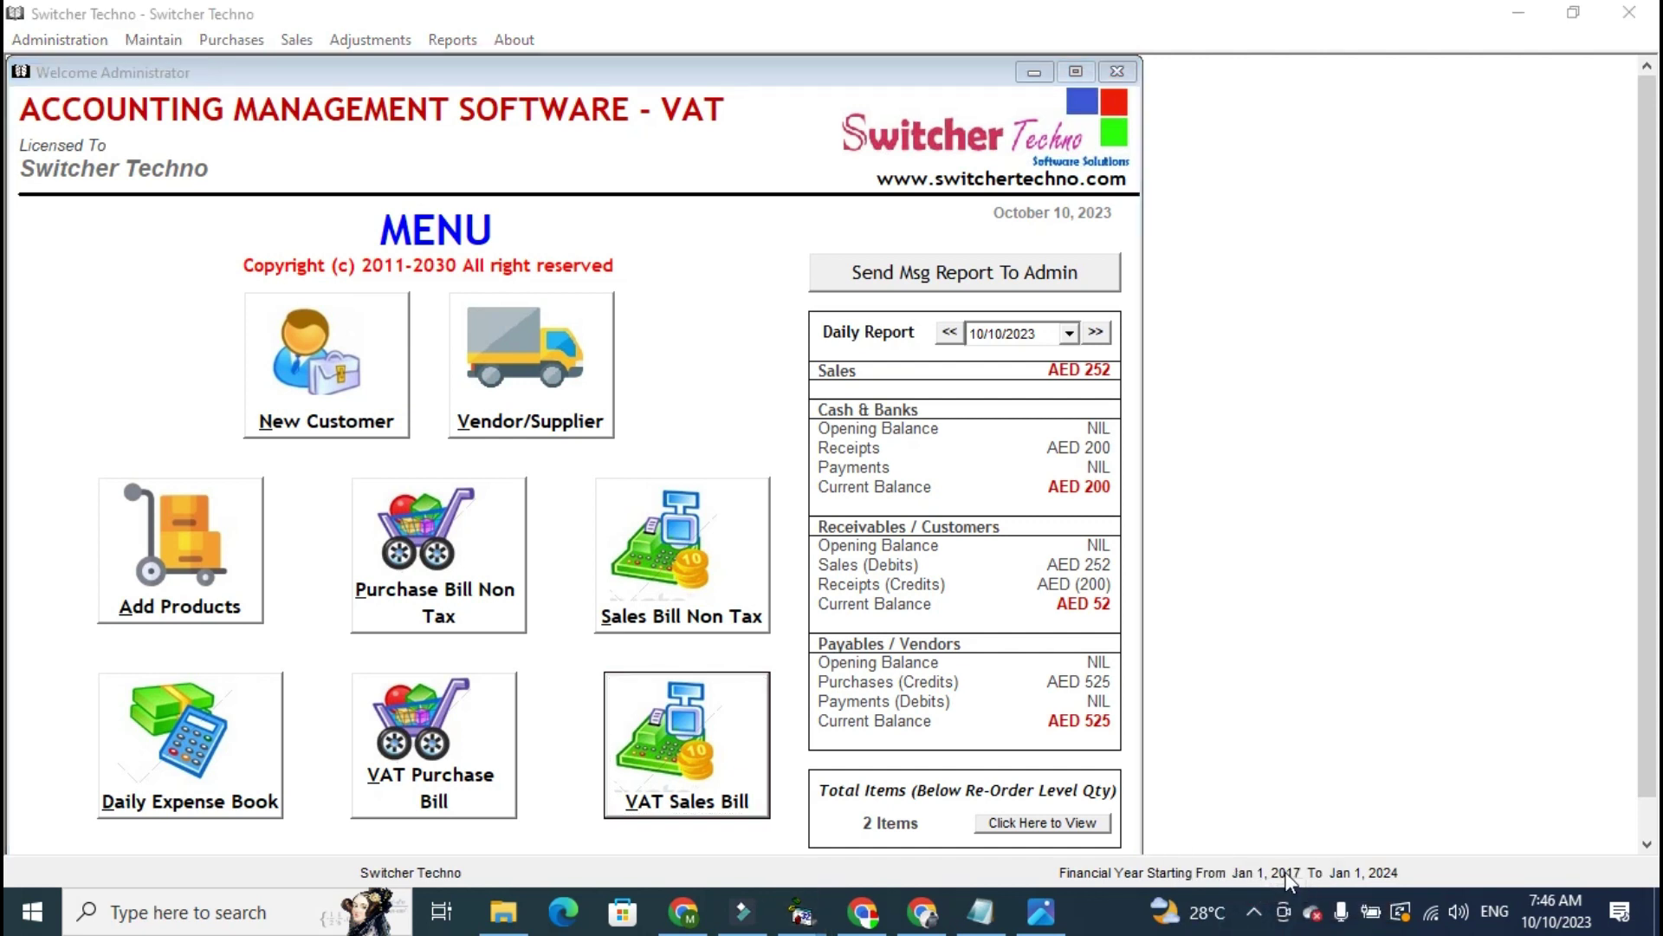
pyautogui.click(1255, 916)
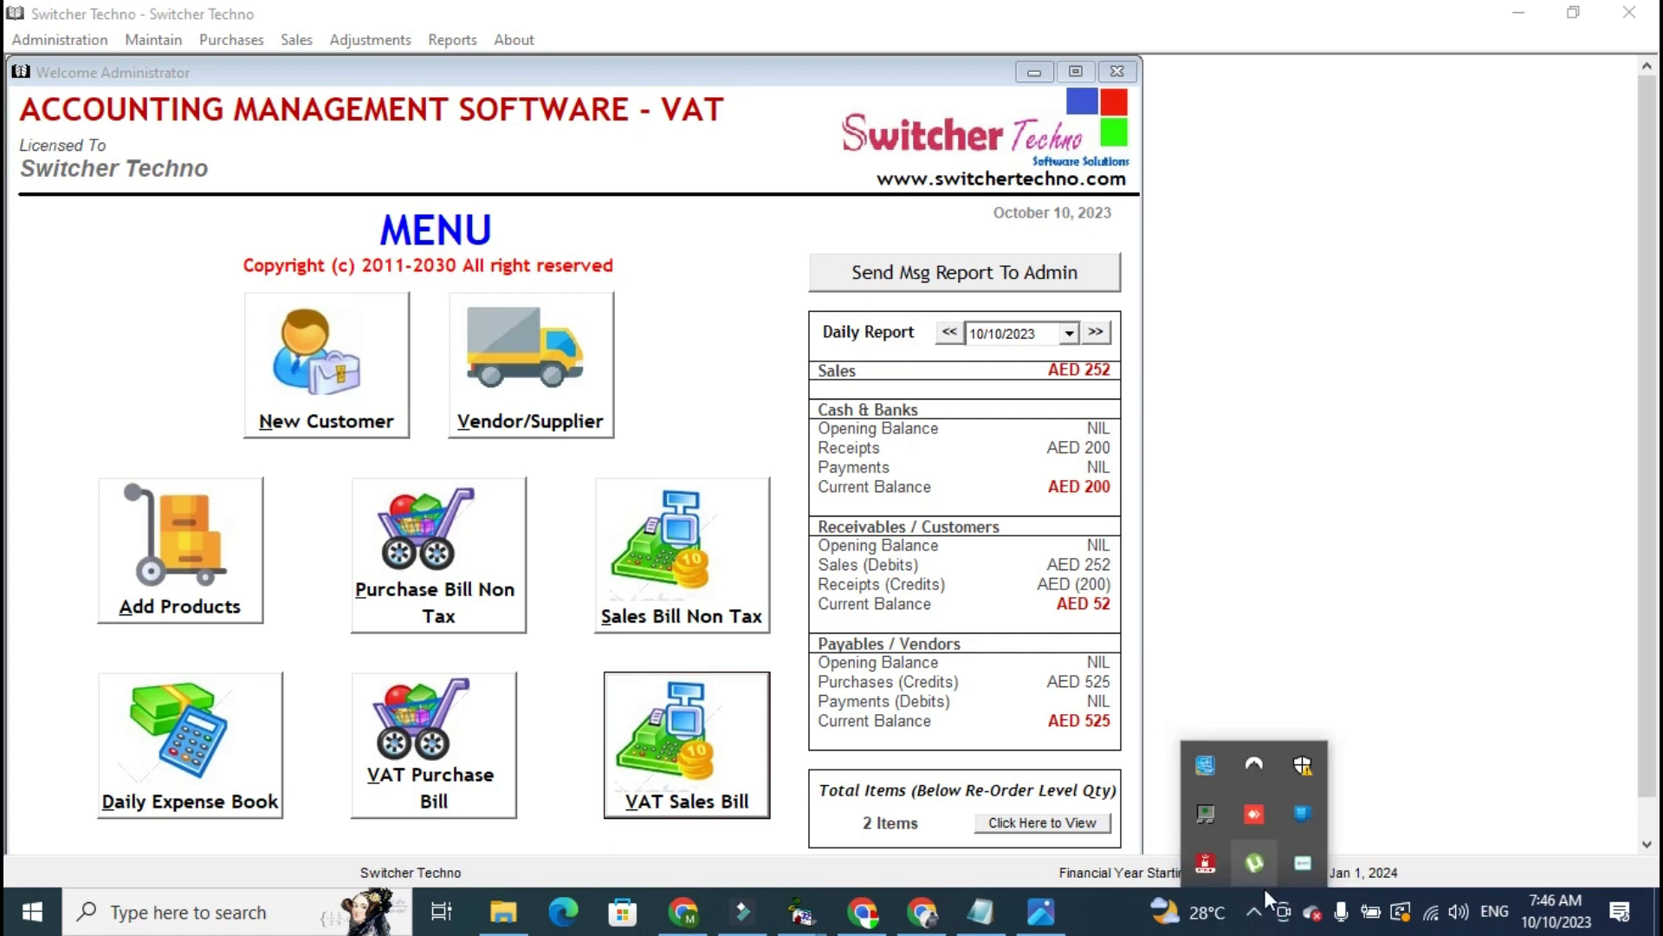